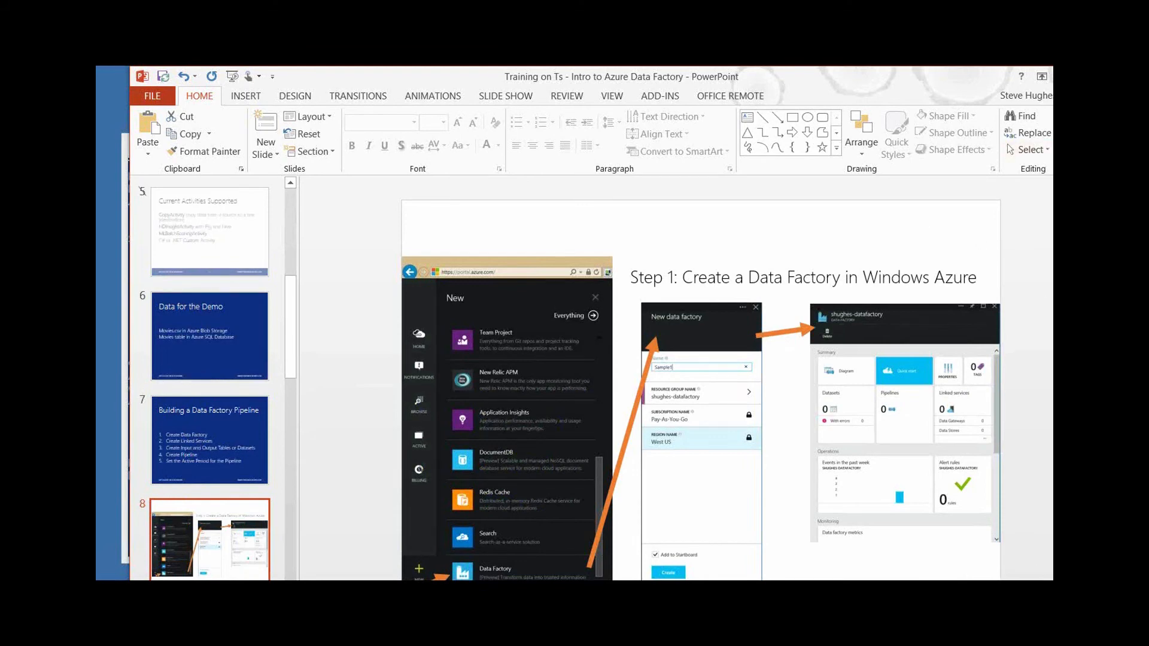
# Step: Focus the Step 1 slide, then switch to the browser showing the data factory summary
pyautogui.scroll(4, 701, 425)
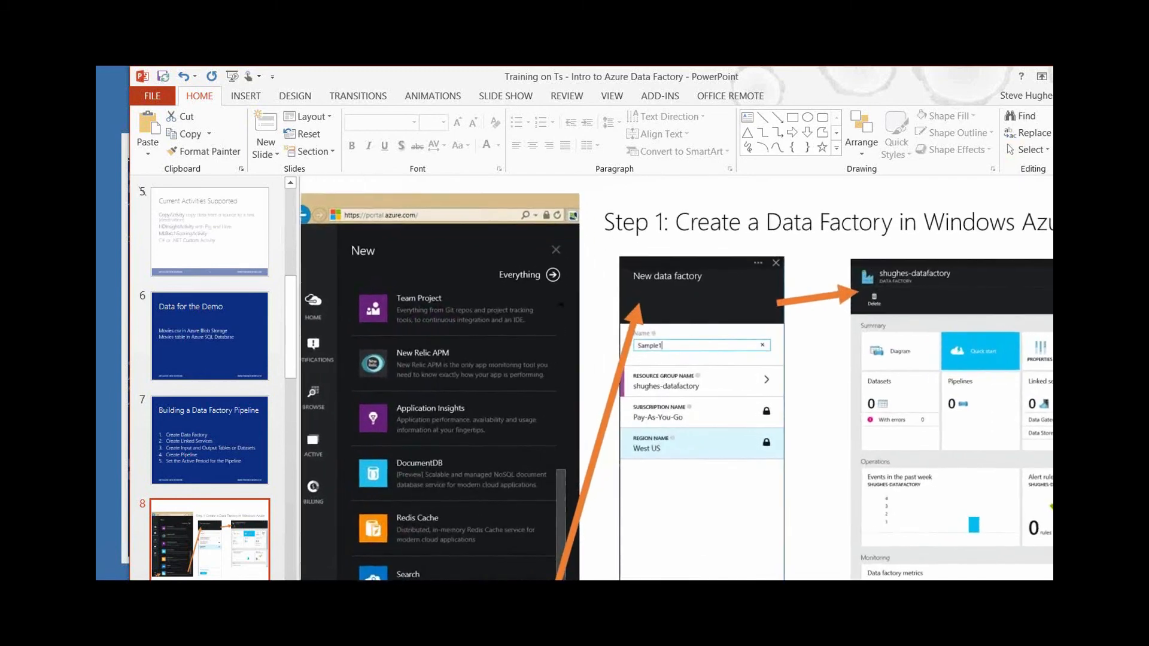
pyautogui.click(816, 419)
pyautogui.hscroll(-2, 676, 383)
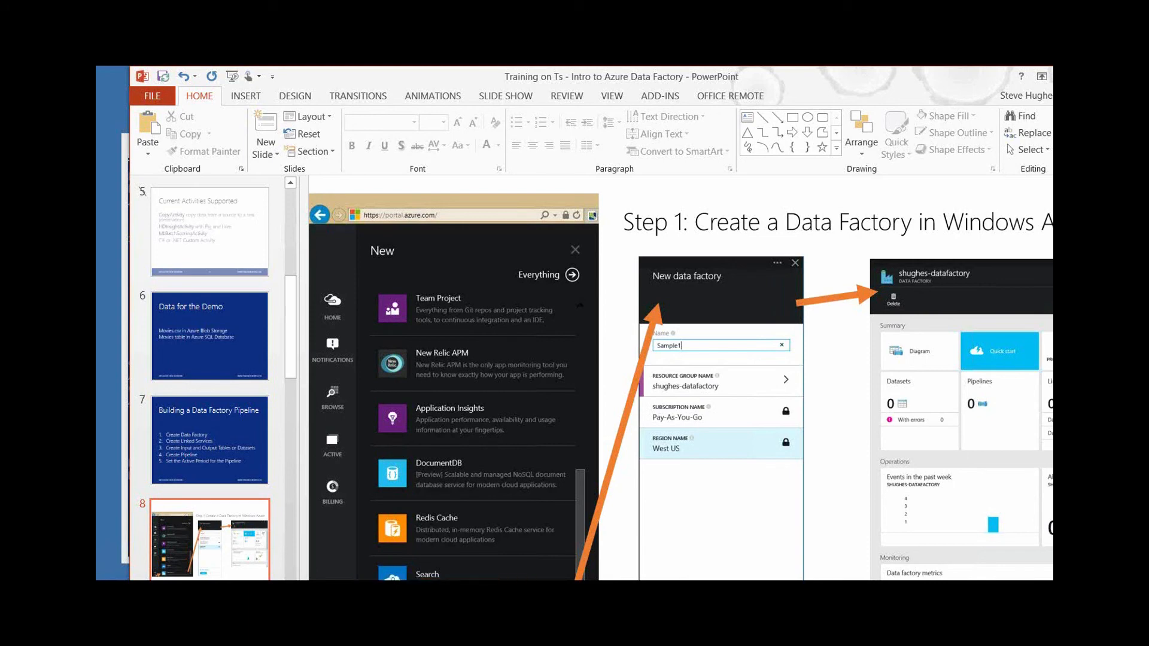
pyautogui.hotkey('alt', 'Tab')
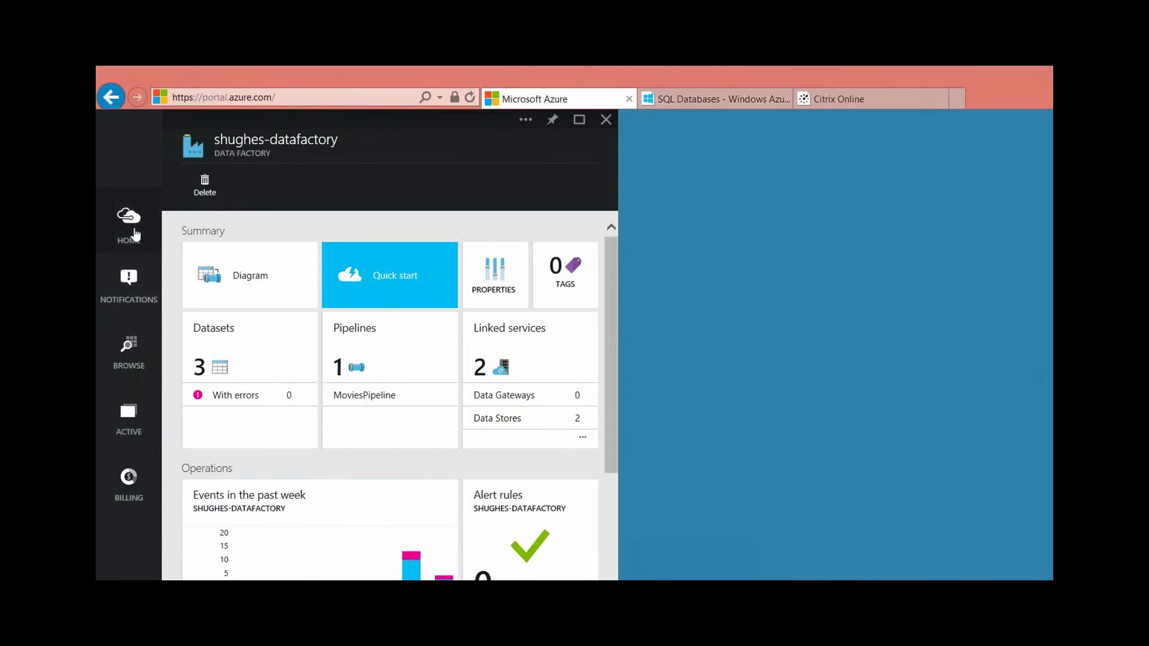
# Step: Return to the portal home dashboard with service health and 711.63 USD billing
pyautogui.click(138, 226)
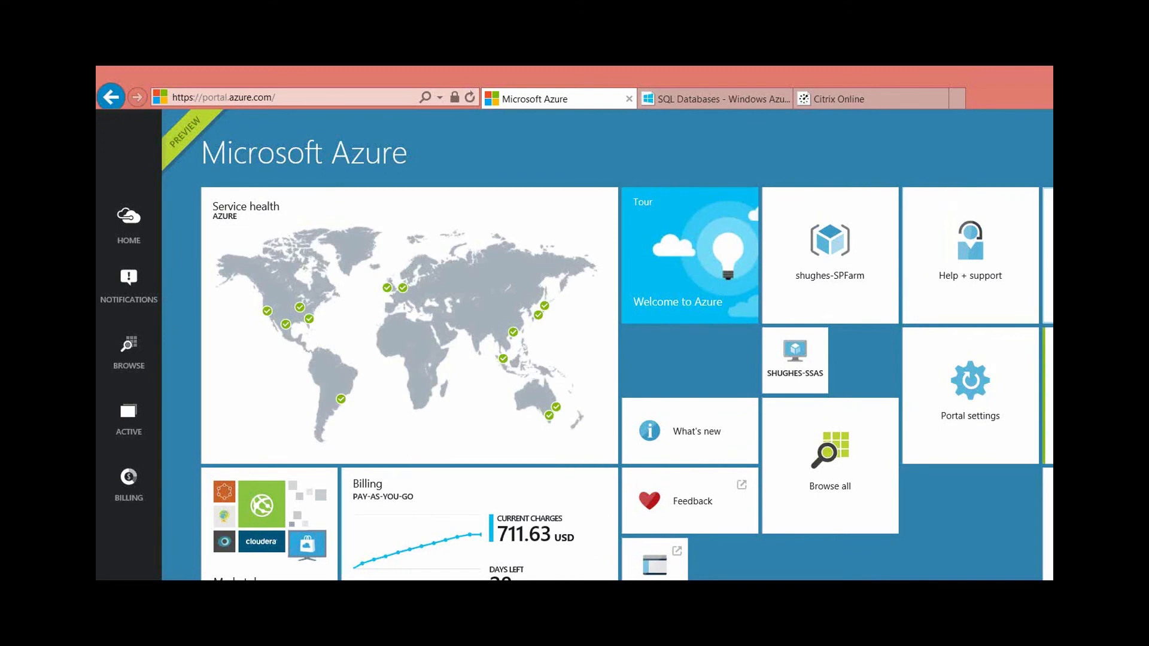
# Step: Show all items on the old portal's SQL Databases page, then return to the new portal dashboard
pyautogui.click(686, 100)
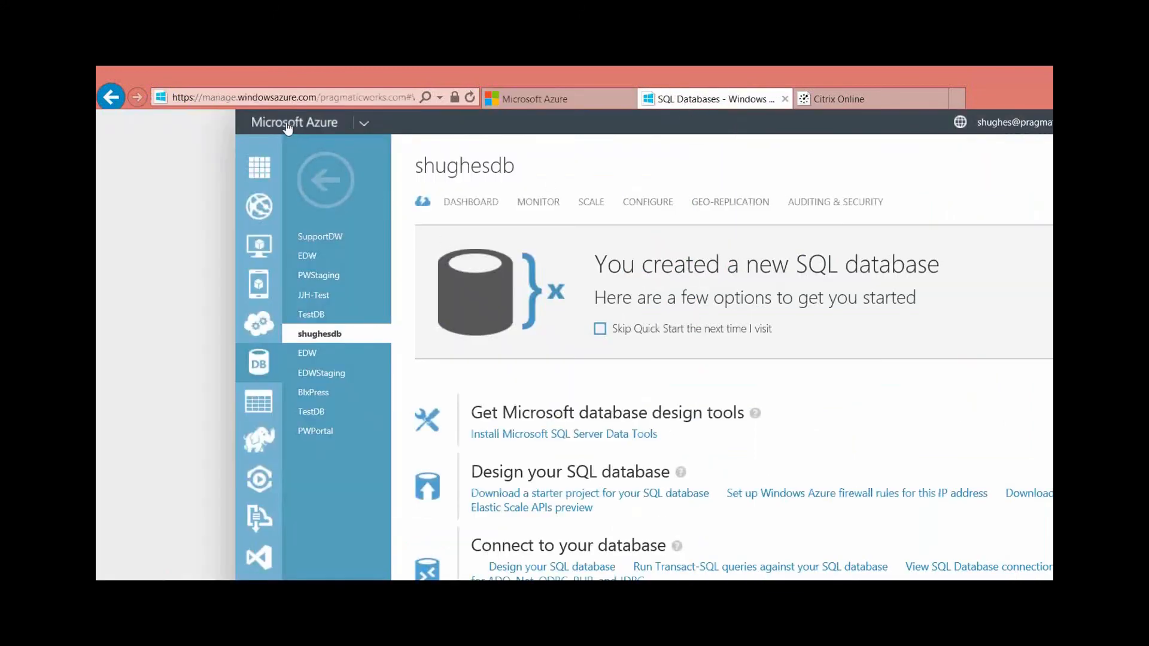
pyautogui.click(263, 175)
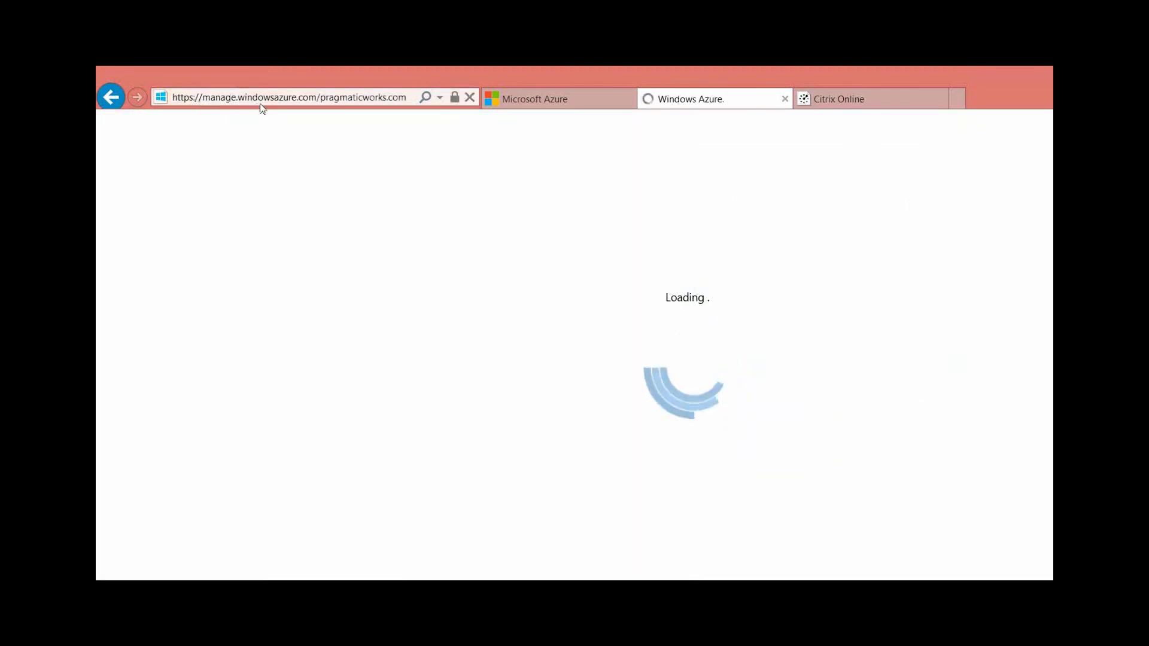
pyautogui.click(536, 100)
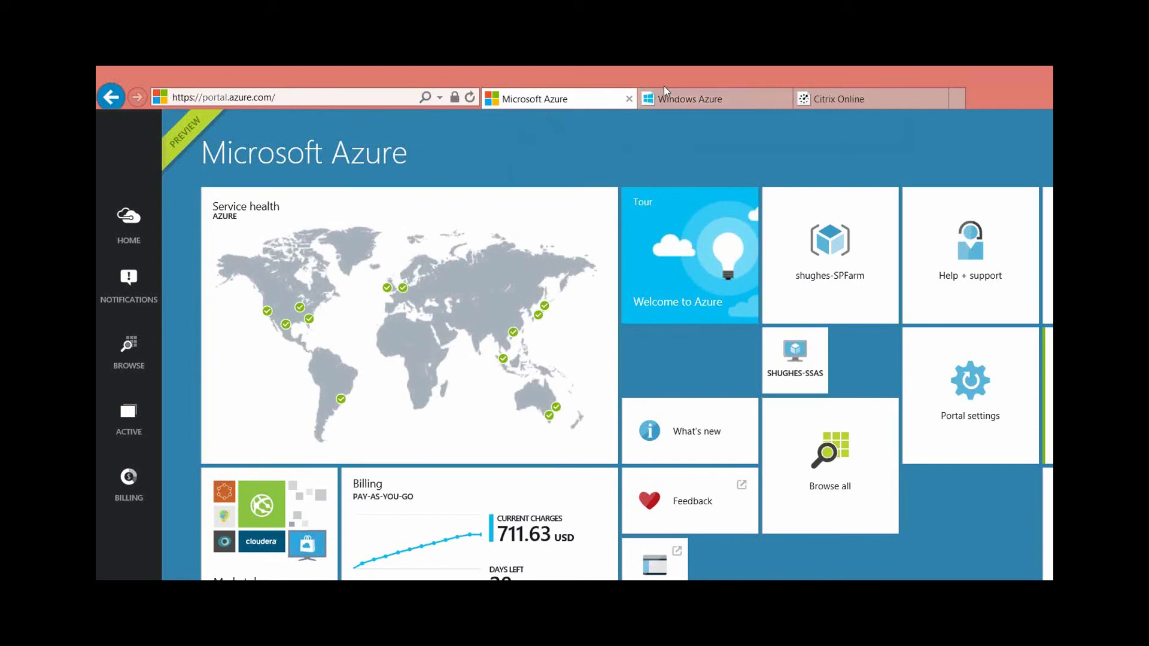
pyautogui.click(683, 102)
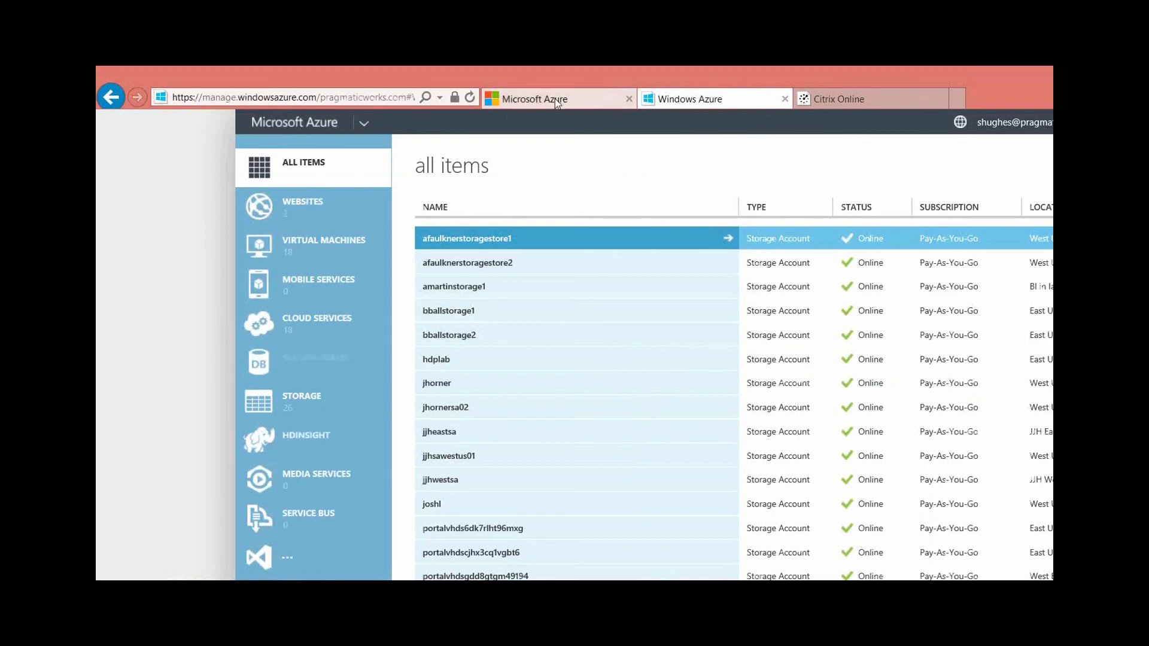
pyautogui.click(535, 102)
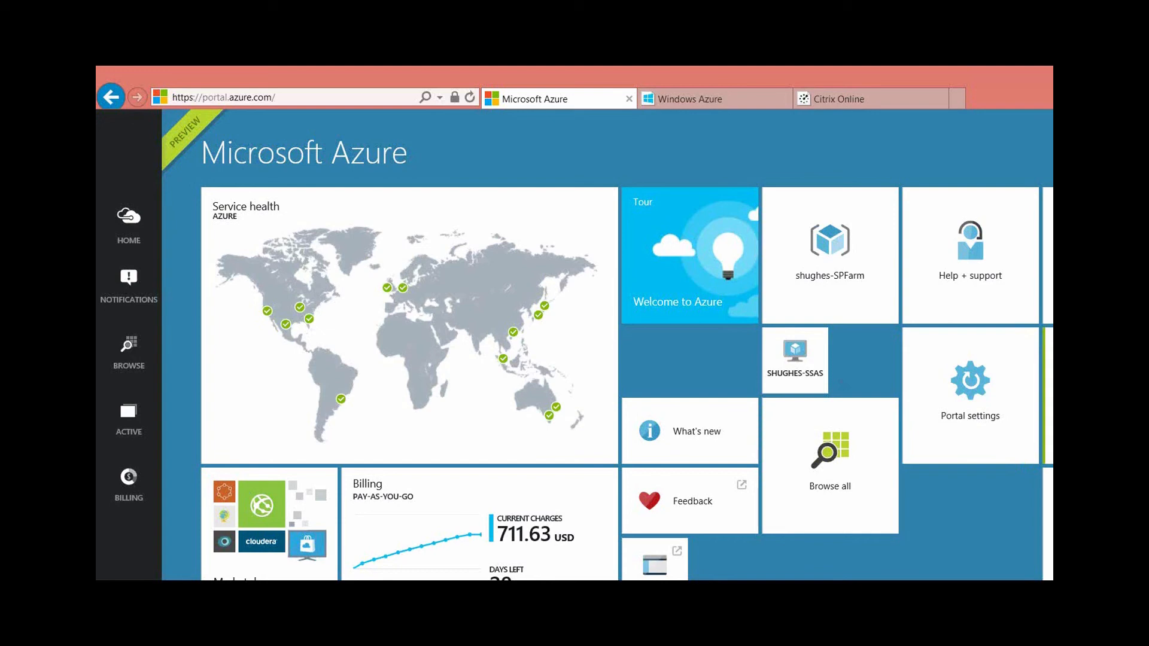
# Step: Restore the browser window and widen it to the right screen edge
pyautogui.doubleClick(460, 79)
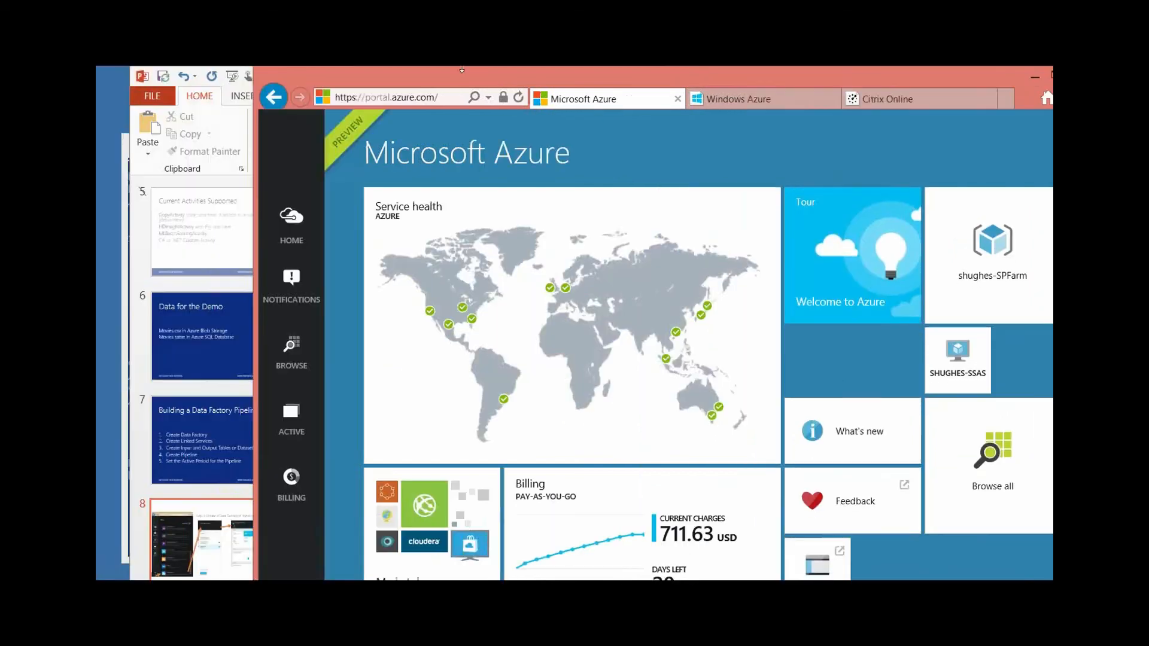
pyautogui.moveTo(458, 77); pyautogui.dragTo(255, 88)
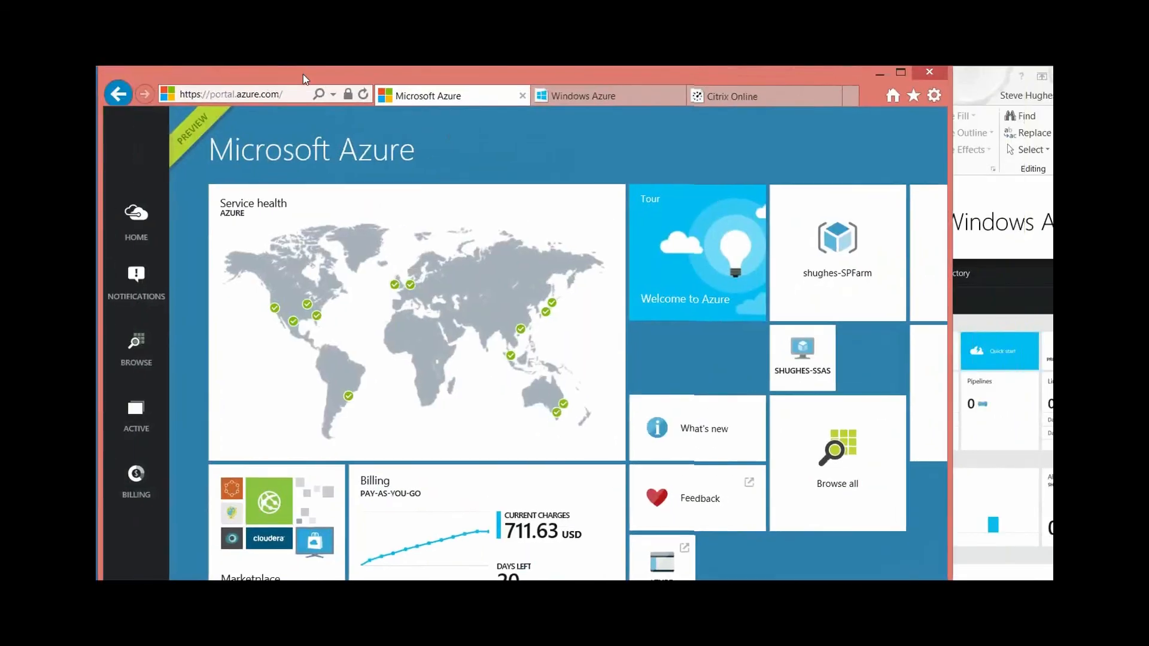
pyautogui.moveTo(949, 336); pyautogui.dragTo(1048, 335)
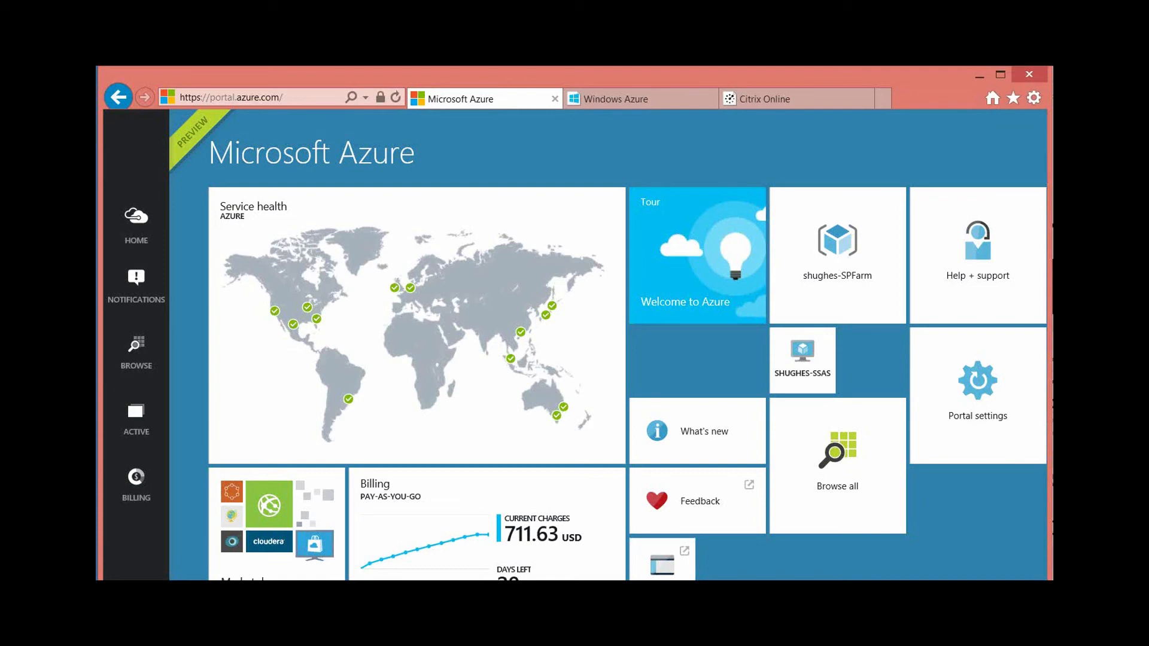
pyautogui.hscroll(3, 574, 344)
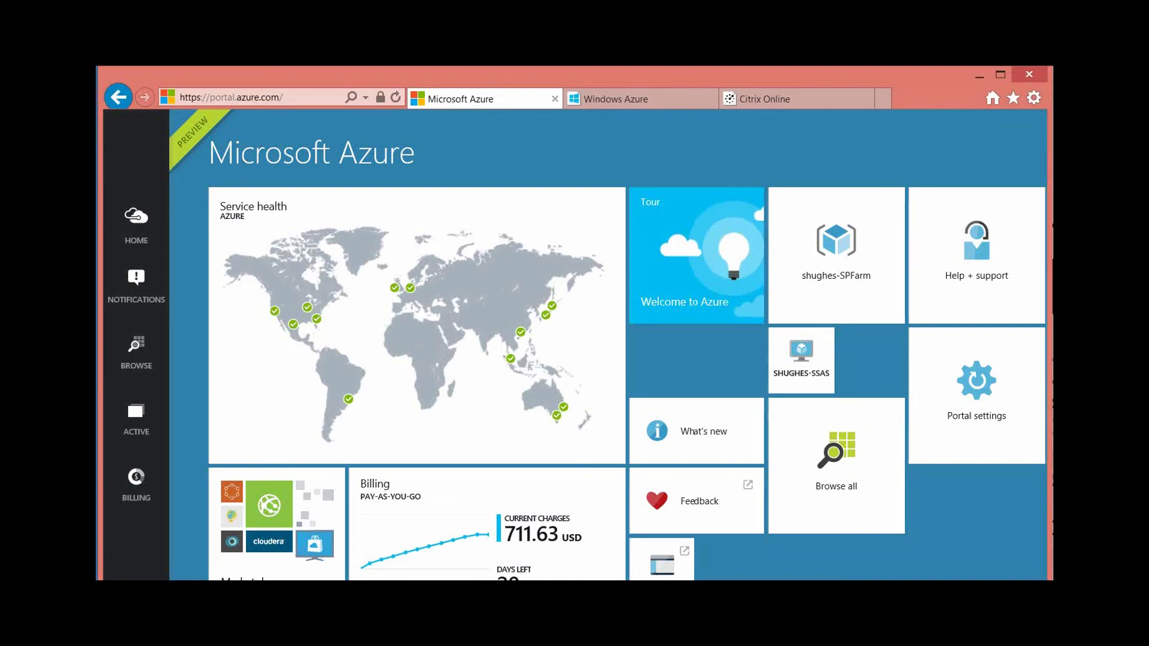
pyautogui.hscroll(-3, 574, 344)
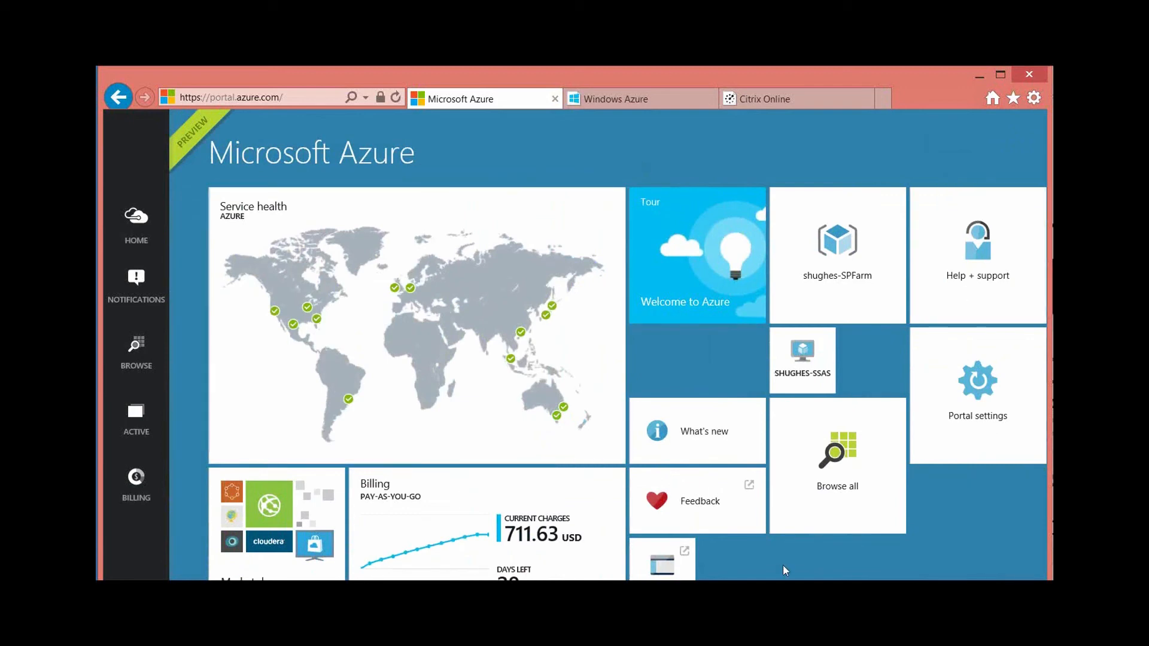
# Step: Check the old portal's item list, then open the New resource gallery with the N shortcut
pyautogui.click(629, 99)
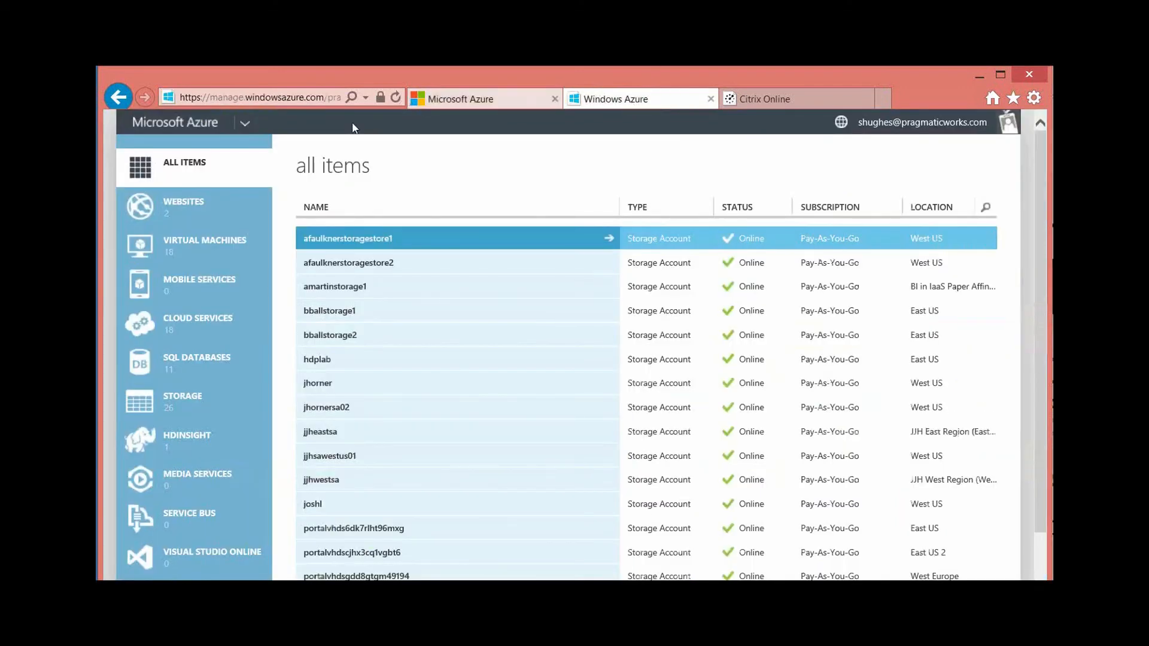
pyautogui.click(478, 99)
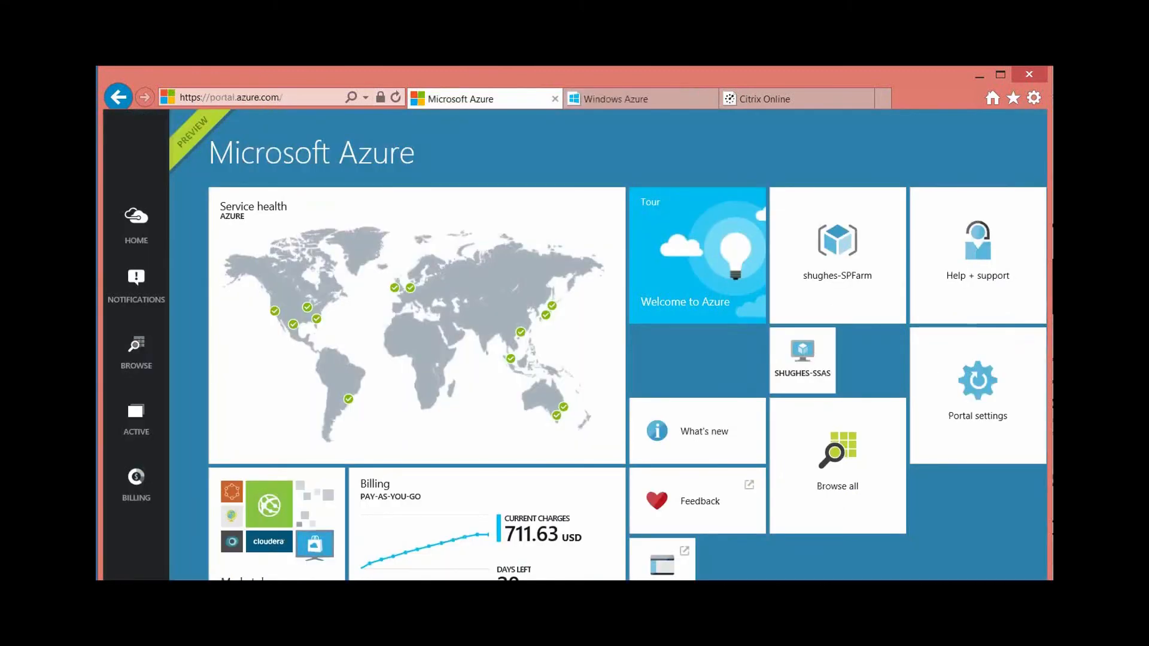
pyautogui.press('n')
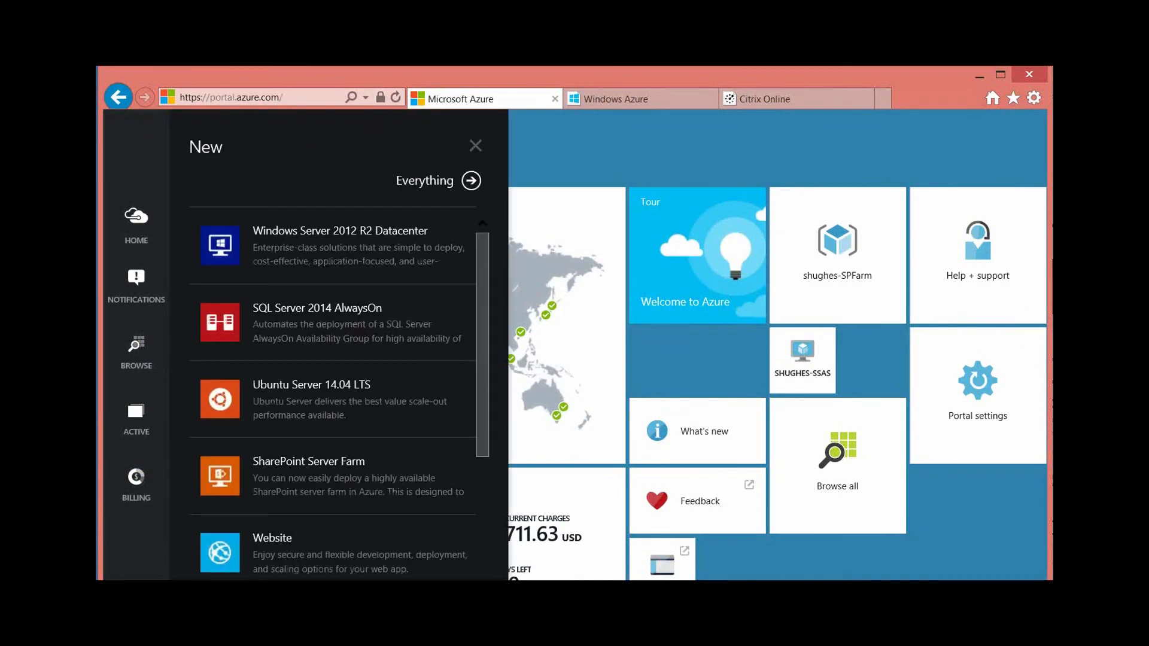
# Step: Open a new Data Factory form from the gallery, close it unused, and return to PowerPoint
pyautogui.moveTo(483, 320); pyautogui.dragTo(490, 553)
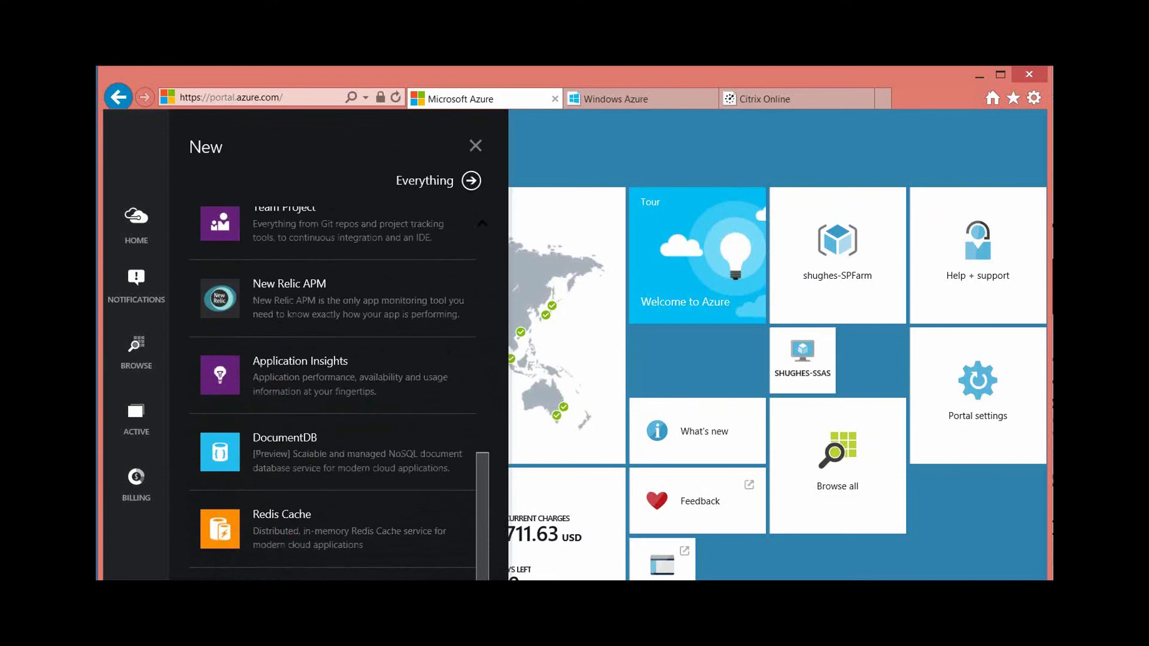
pyautogui.click(469, 180)
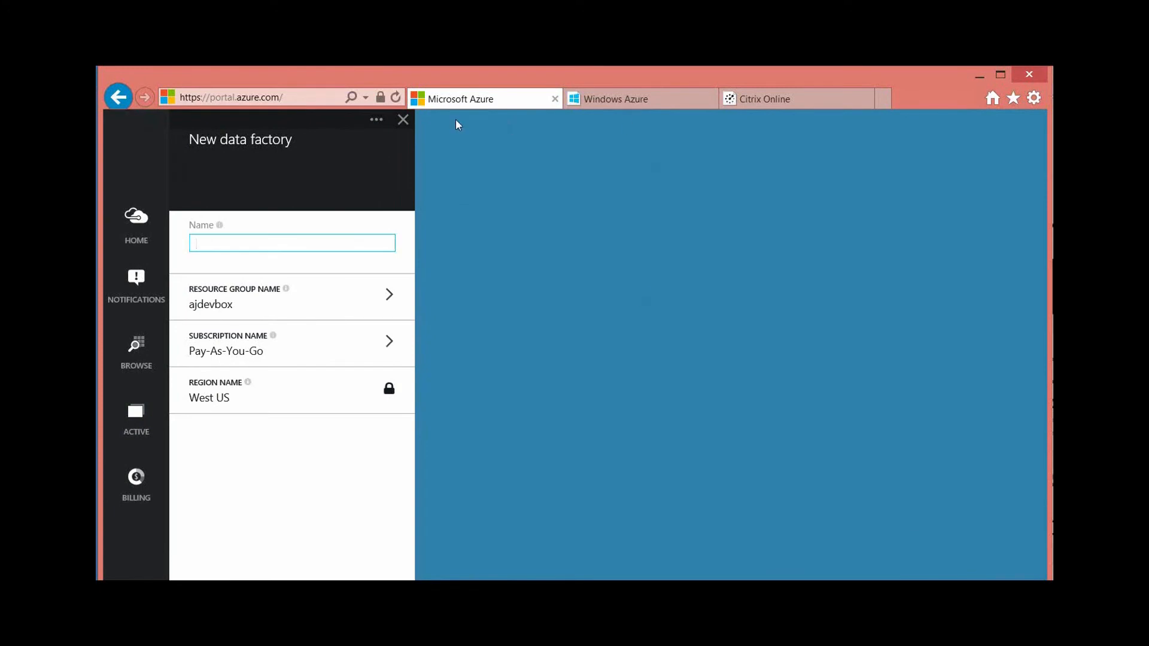
pyautogui.click(377, 121)
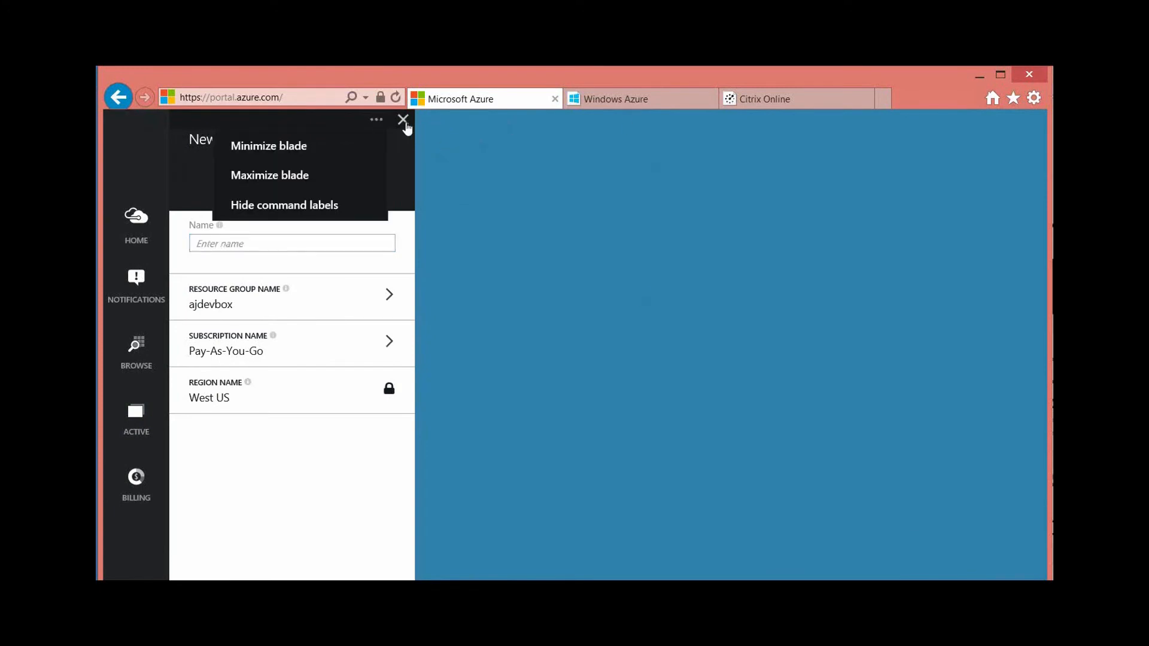
pyautogui.click(403, 120)
pyautogui.click(403, 120)
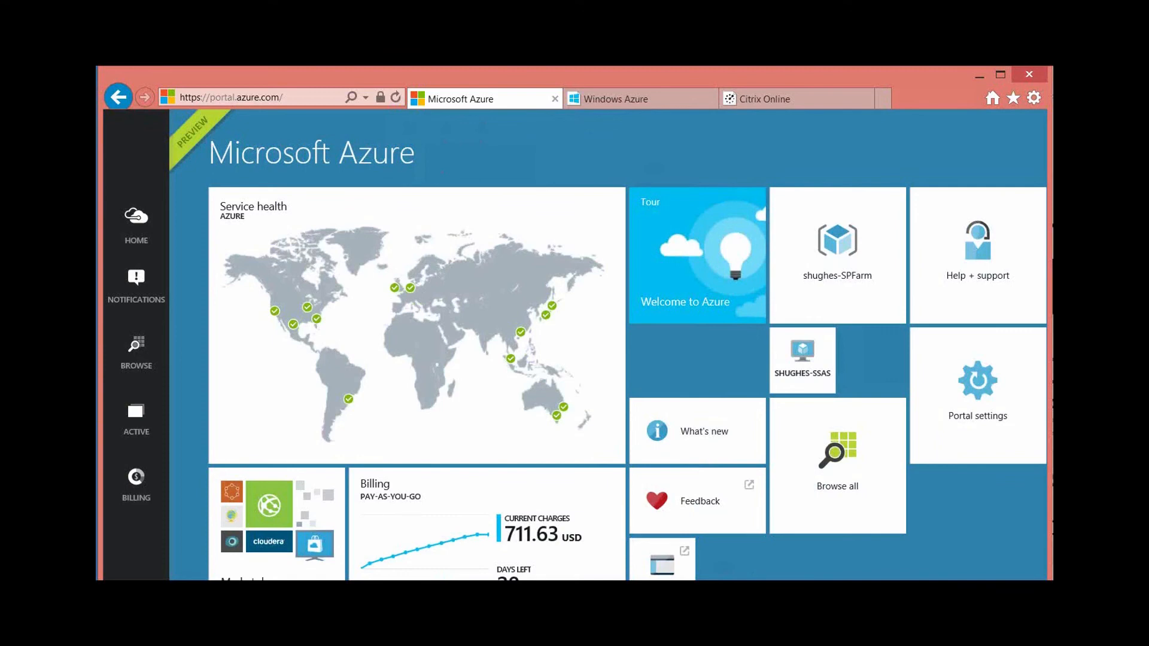
pyautogui.hotkey('alt', 'Tab')
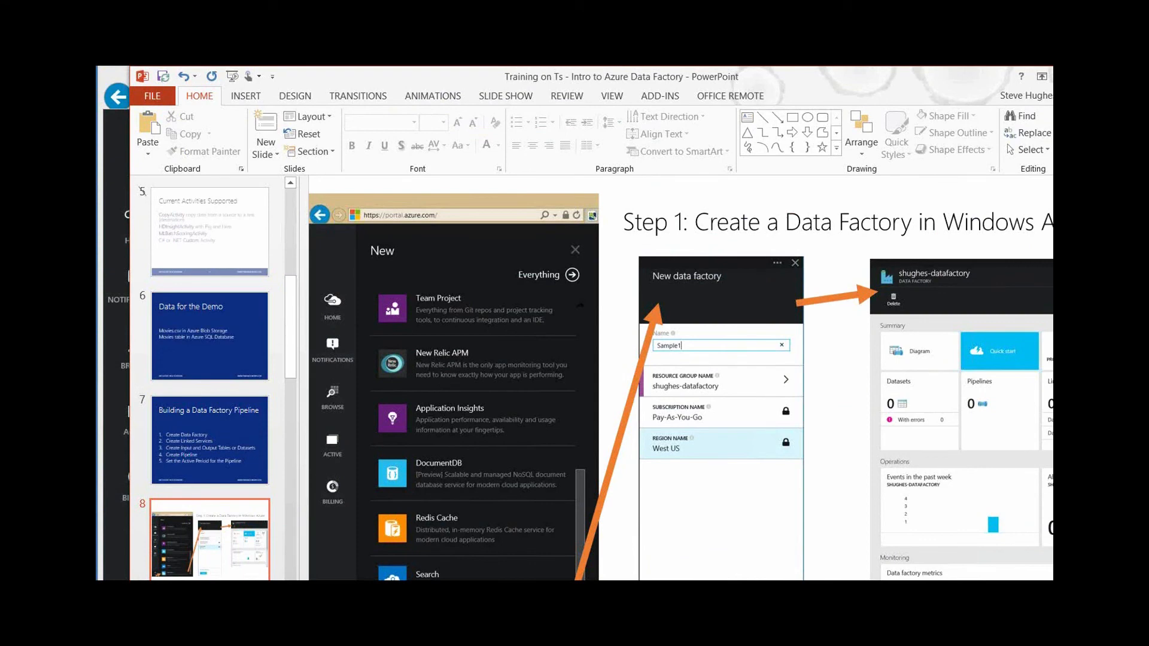
# Step: Open the data factory summary showing 3 datasets, 1 pipeline and 2 linked services
pyautogui.hotkey('alt', 'Tab')
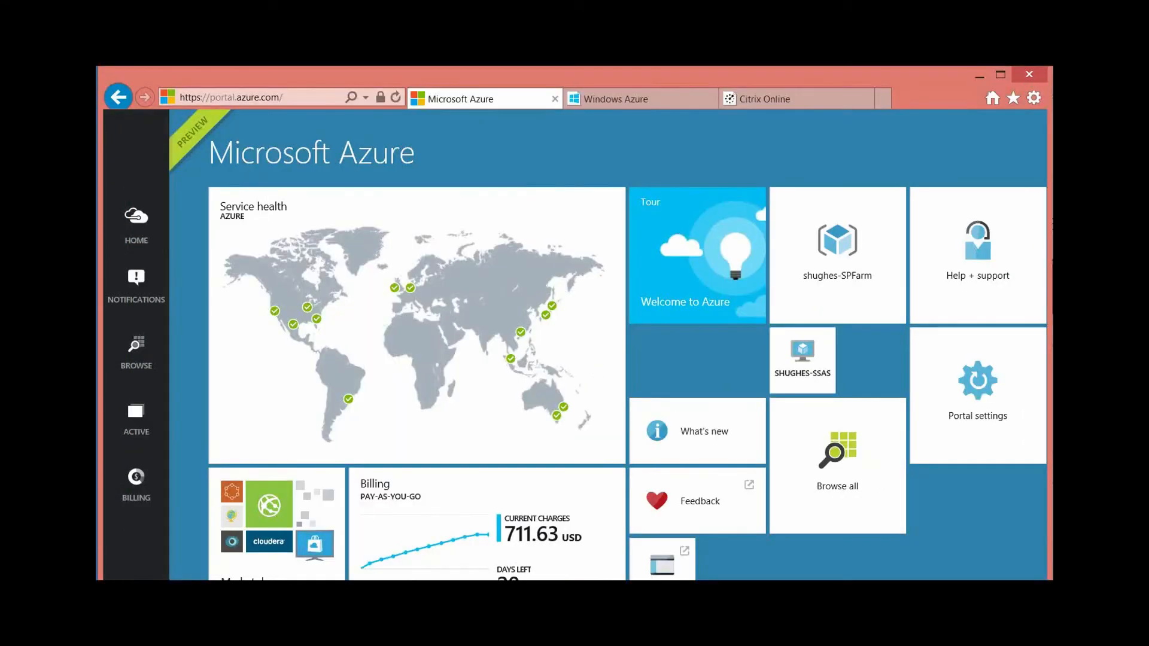
pyautogui.hscroll(3, 951, 571)
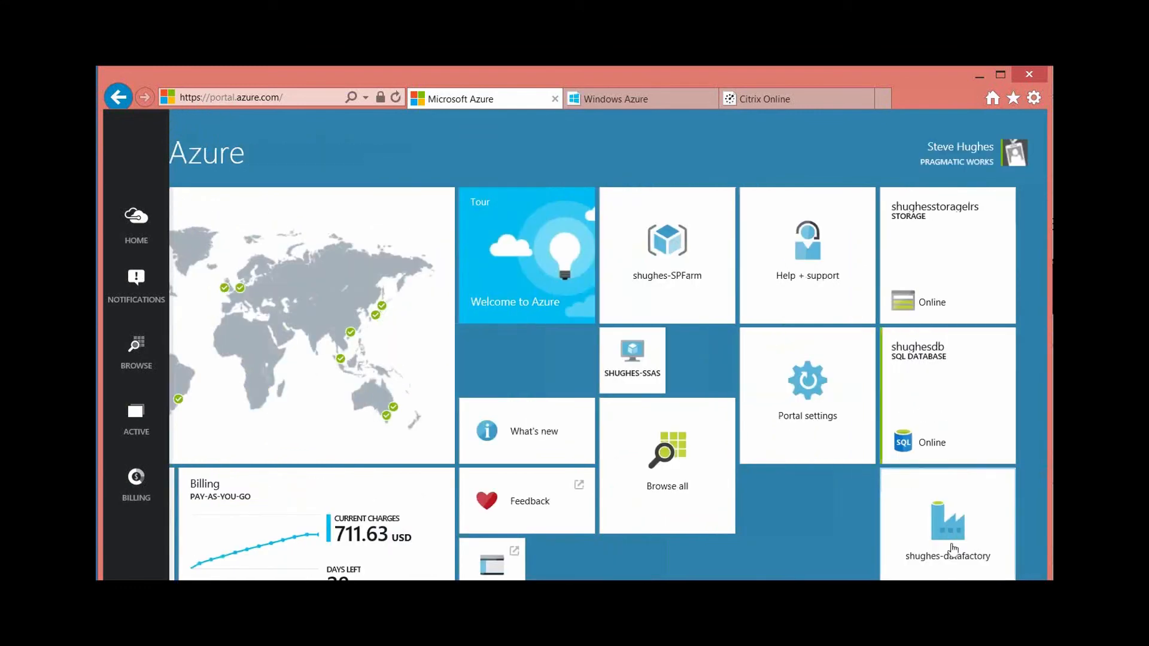
pyautogui.click(951, 571)
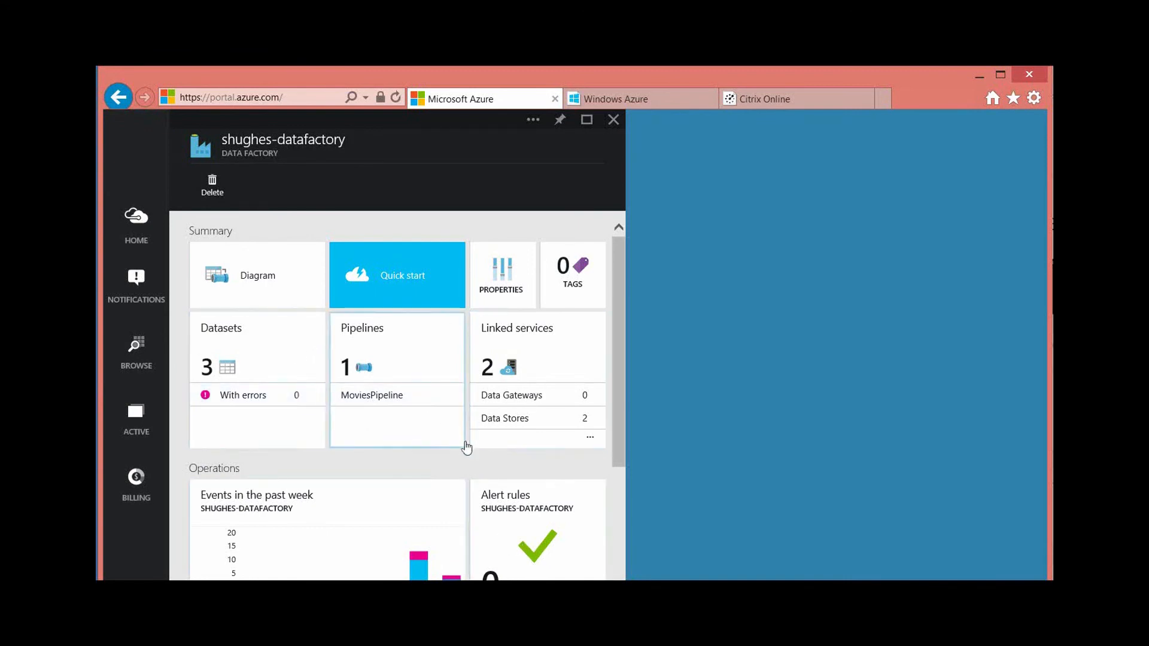
# Step: Show slide 9, 'Step 2 – Create Linked Services', then return to the Azure portal
pyautogui.hotkey('alt', 'Tab')
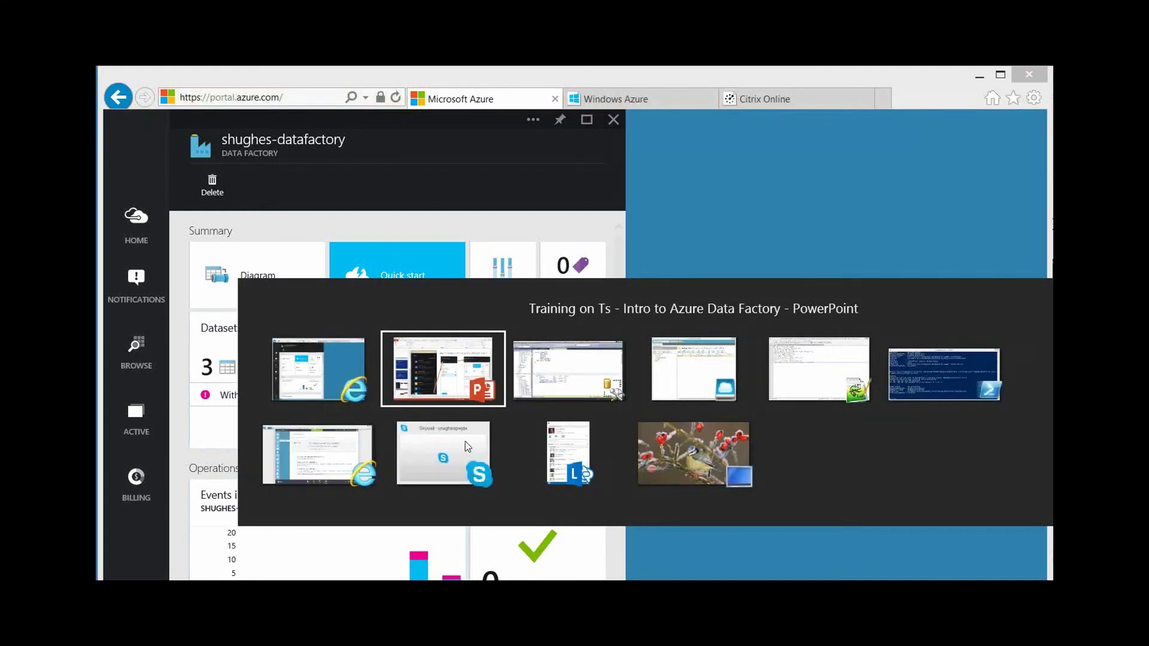
pyautogui.click(216, 611)
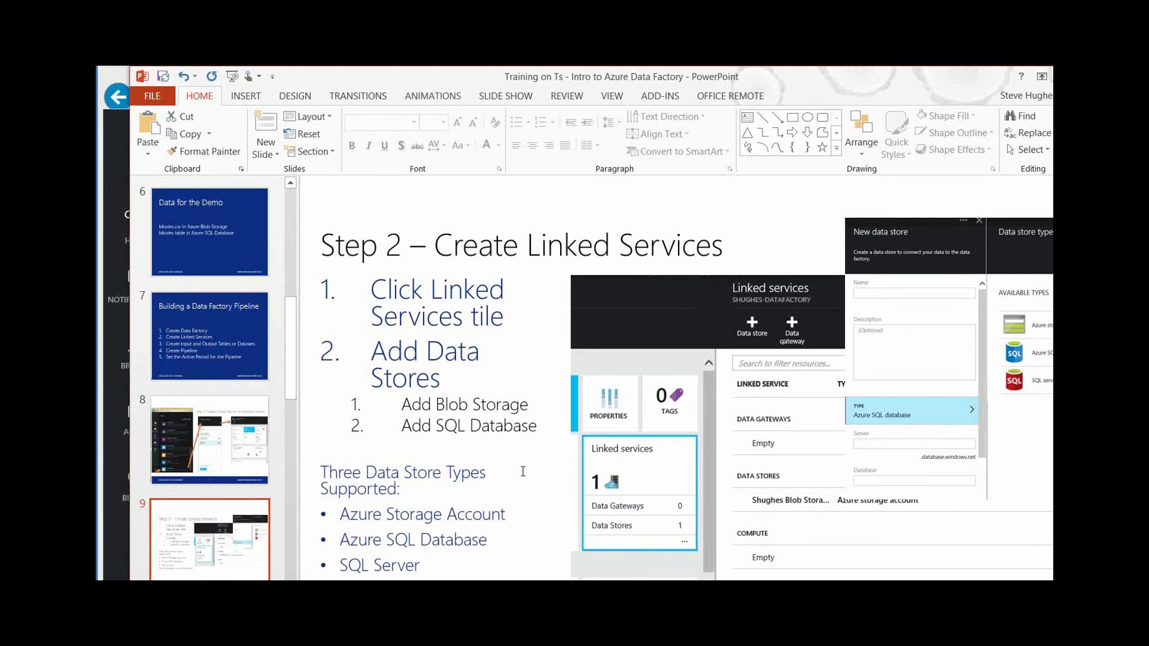
pyautogui.hotkey('alt', 'Tab')
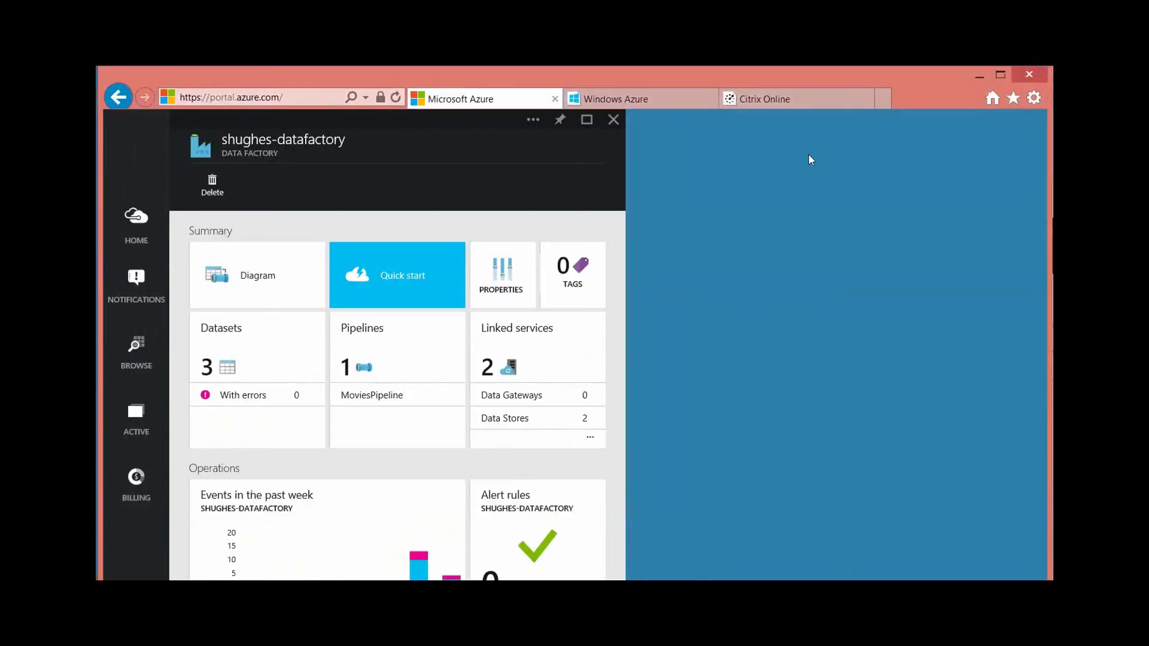
# Step: Add a new data store from Linked services, named with the user's prefix plus 'AdvWks DB'
pyautogui.click(521, 359)
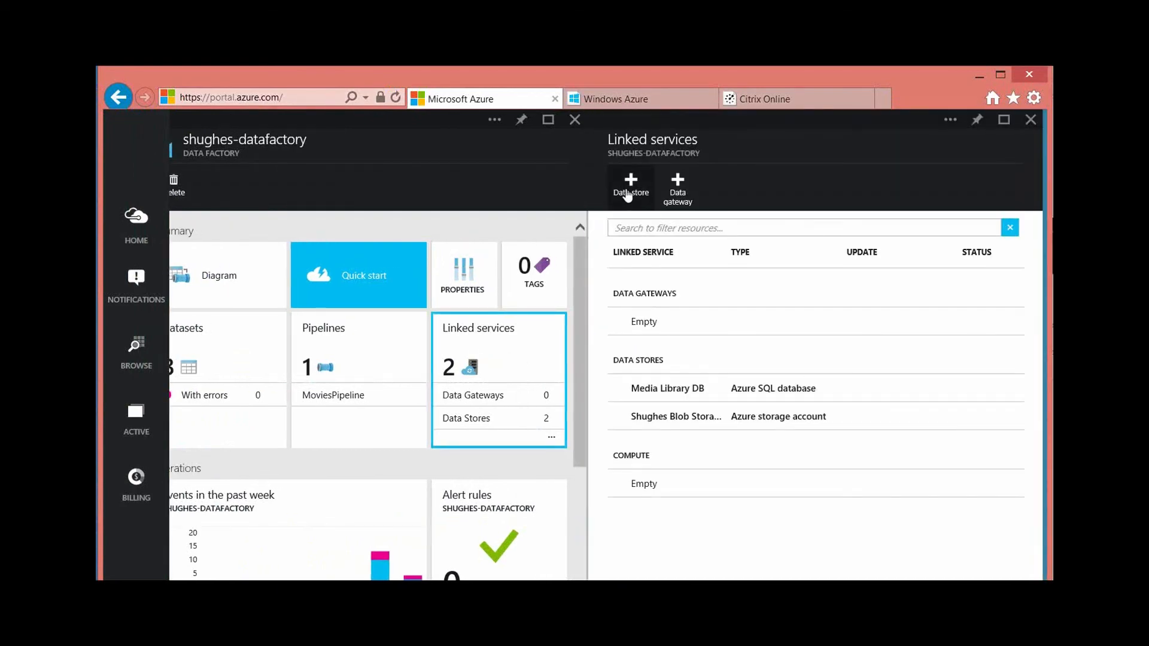
pyautogui.click(627, 194)
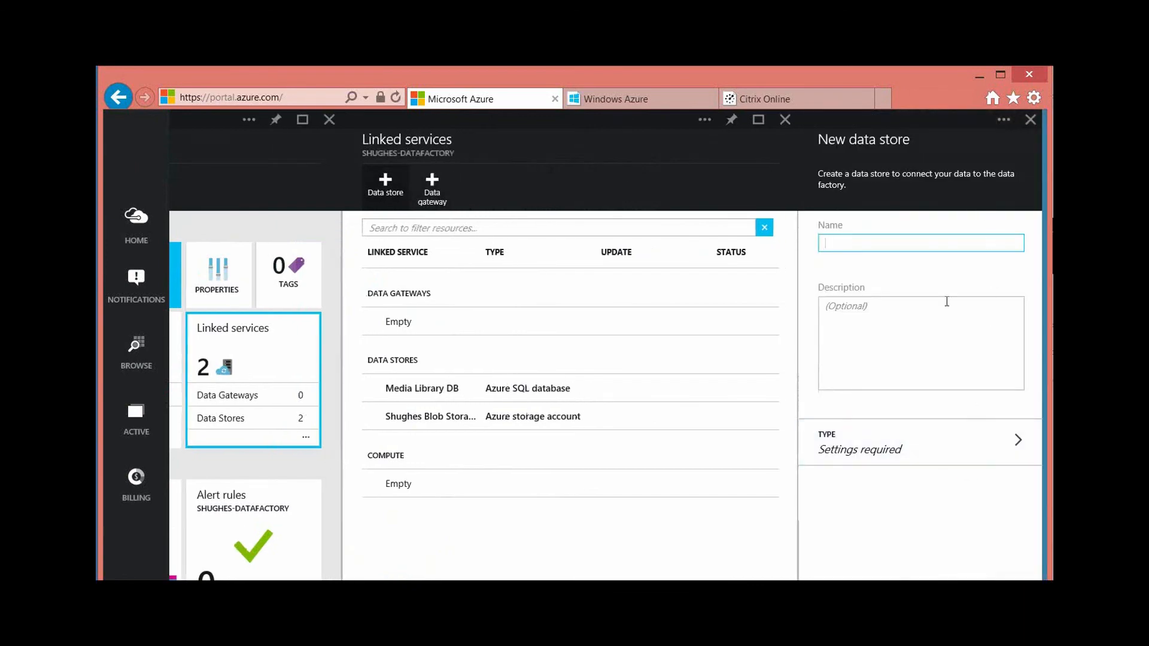
pyautogui.press('BackSpace')
pyautogui.write('sample')
pyautogui.press('BackSpace')
pyautogui.press('BackSpace')
pyautogui.press('BackSpace')
pyautogui.press('BackSpace')
pyautogui.press('BackSpace')
pyautogui.press('BackSpace')
pyautogui.write('Shughes AdvWks DB')
# Step: Set the data store type to Azure SQL database, then switch to the old Windows Azure portal
pyautogui.click(915, 456)
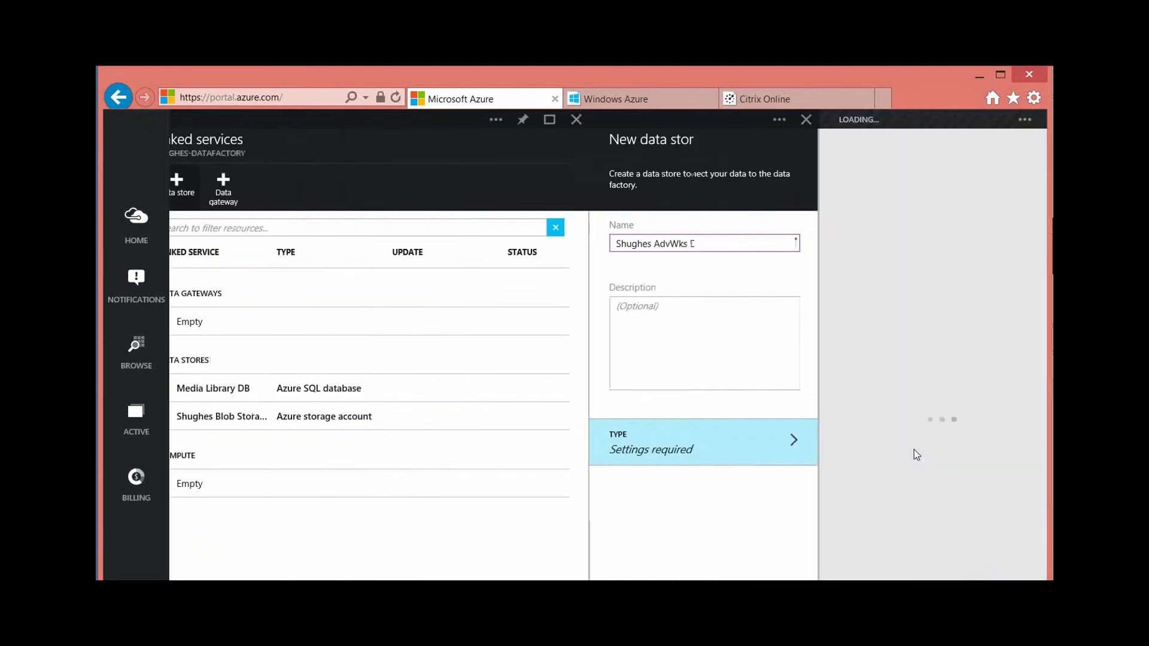
pyautogui.click(930, 346)
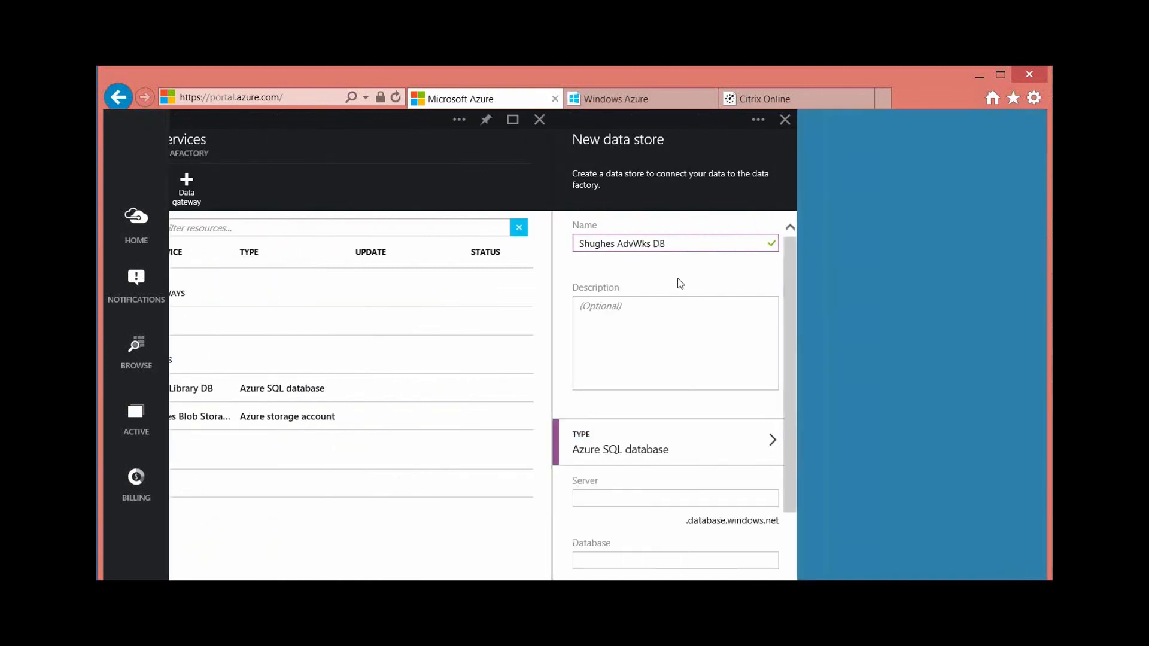
pyautogui.click(637, 499)
pyautogui.click(642, 99)
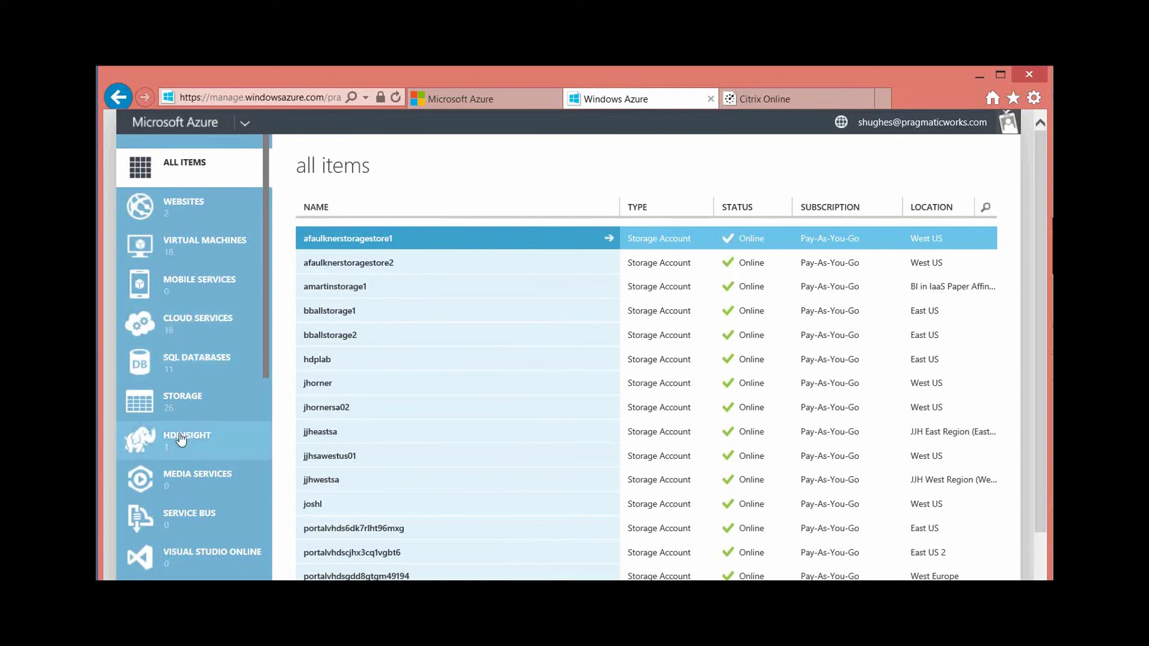
# Step: List the SQL databases and open the user's database to look up its server
pyautogui.click(189, 365)
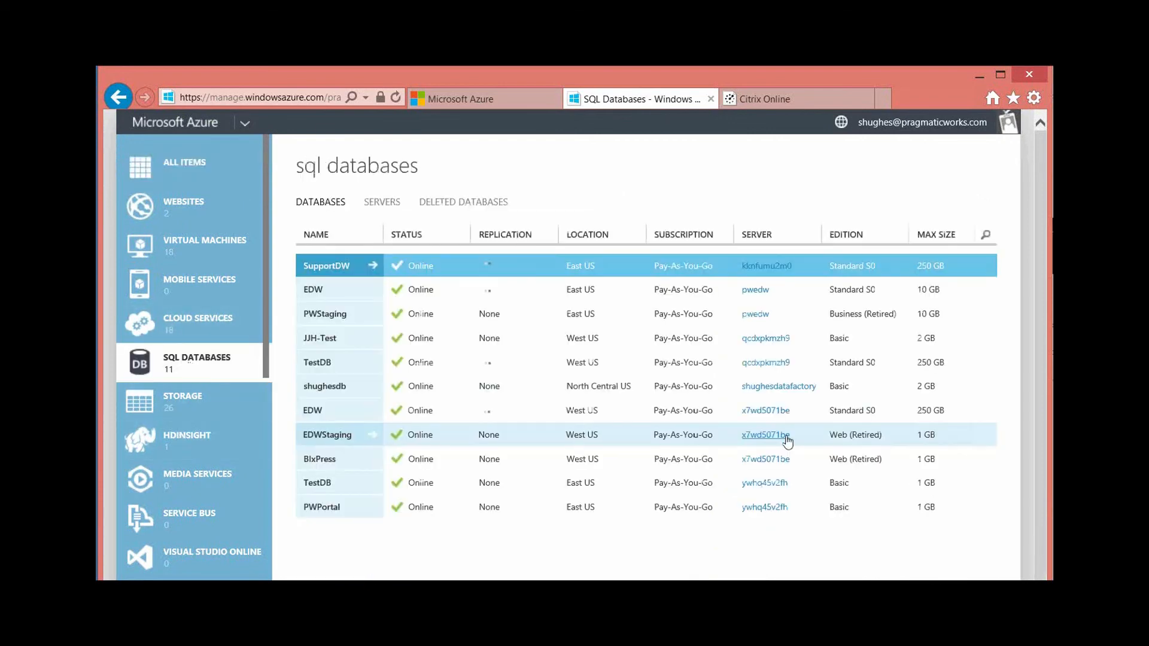
pyautogui.click(361, 388)
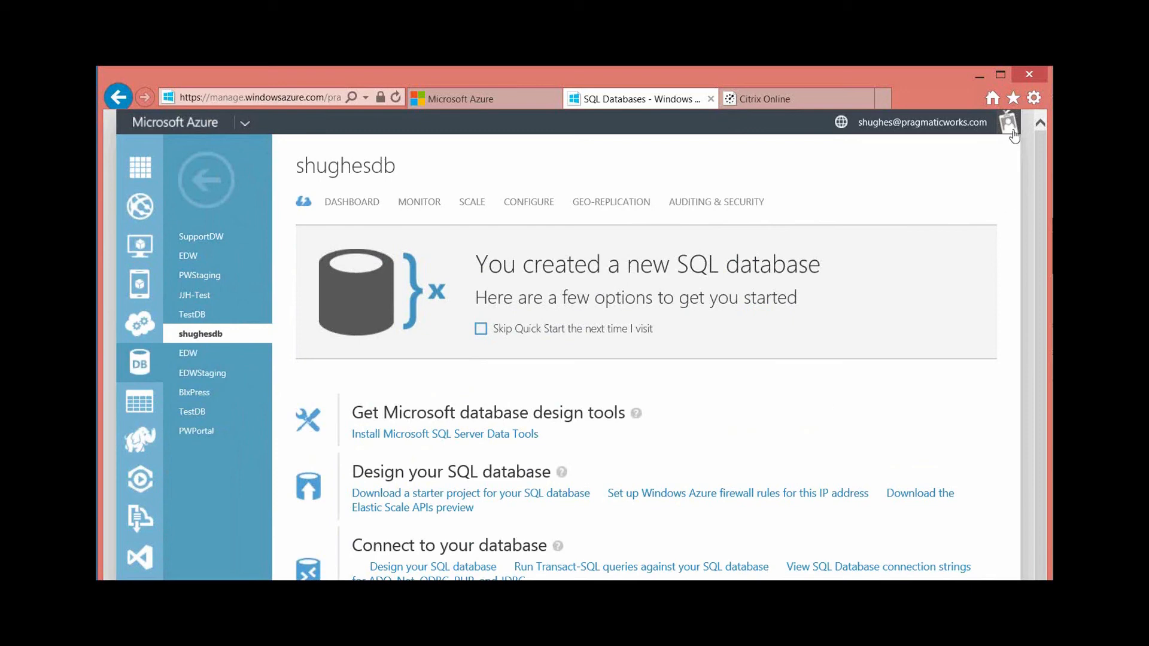
# Step: Paste shughesdatafactory into the new data store's Server field and accept it
pyautogui.click(486, 105)
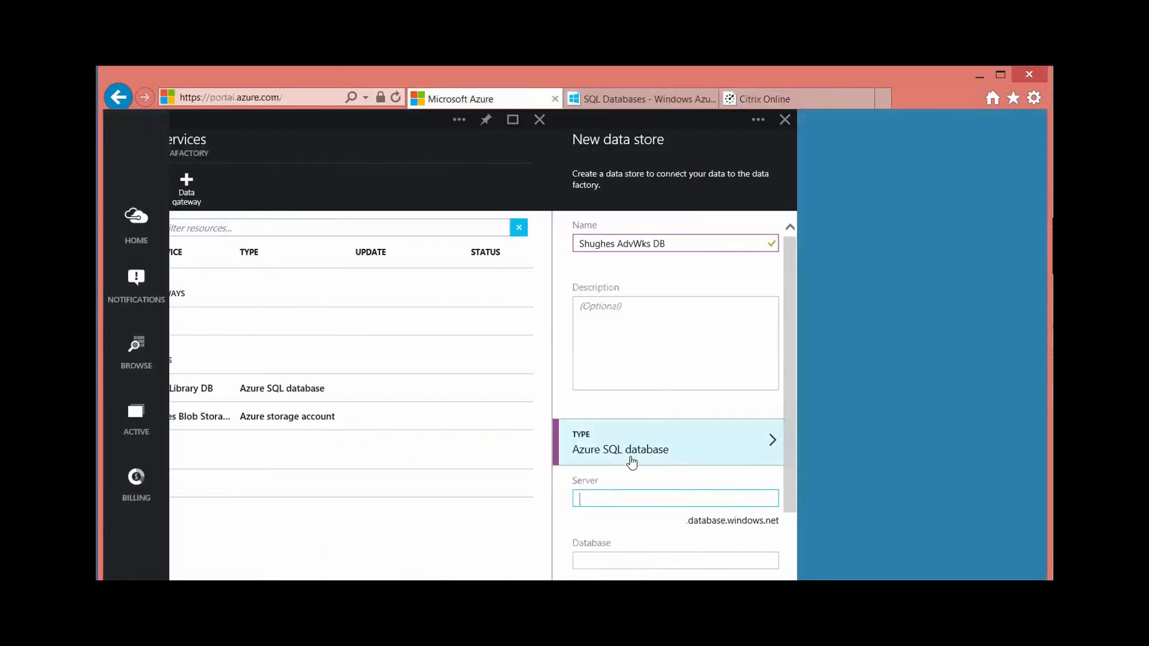
pyautogui.click(641, 499)
pyautogui.write('shughesdatafactory')
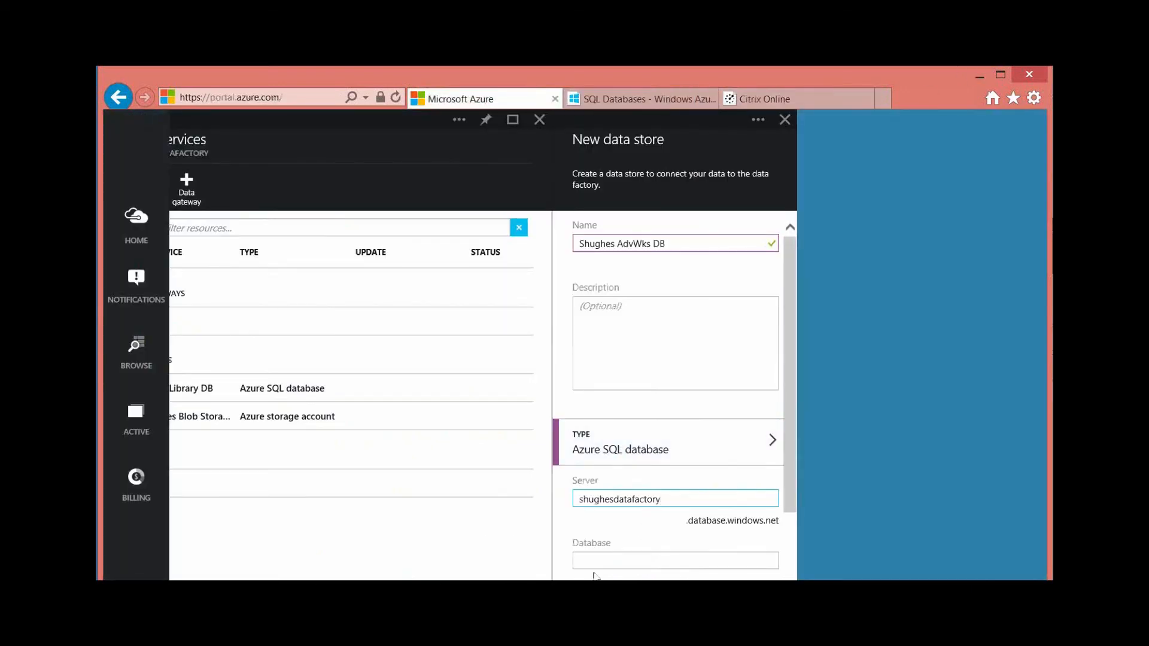
pyautogui.click(635, 561)
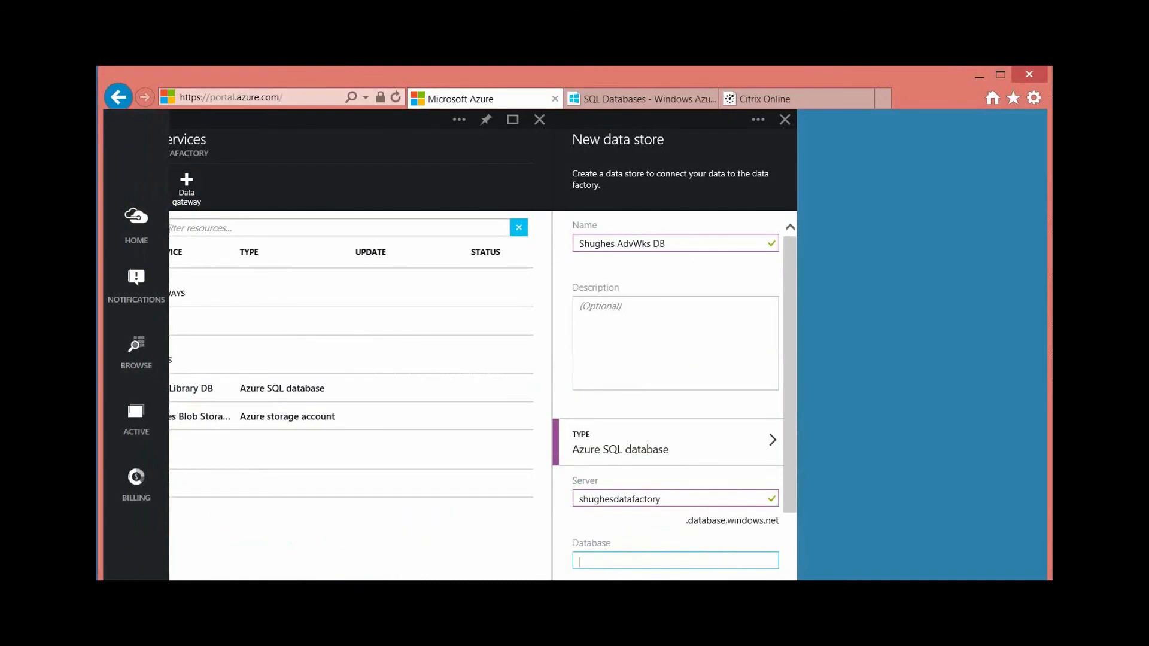
pyautogui.hotkey('alt', 'Tab')
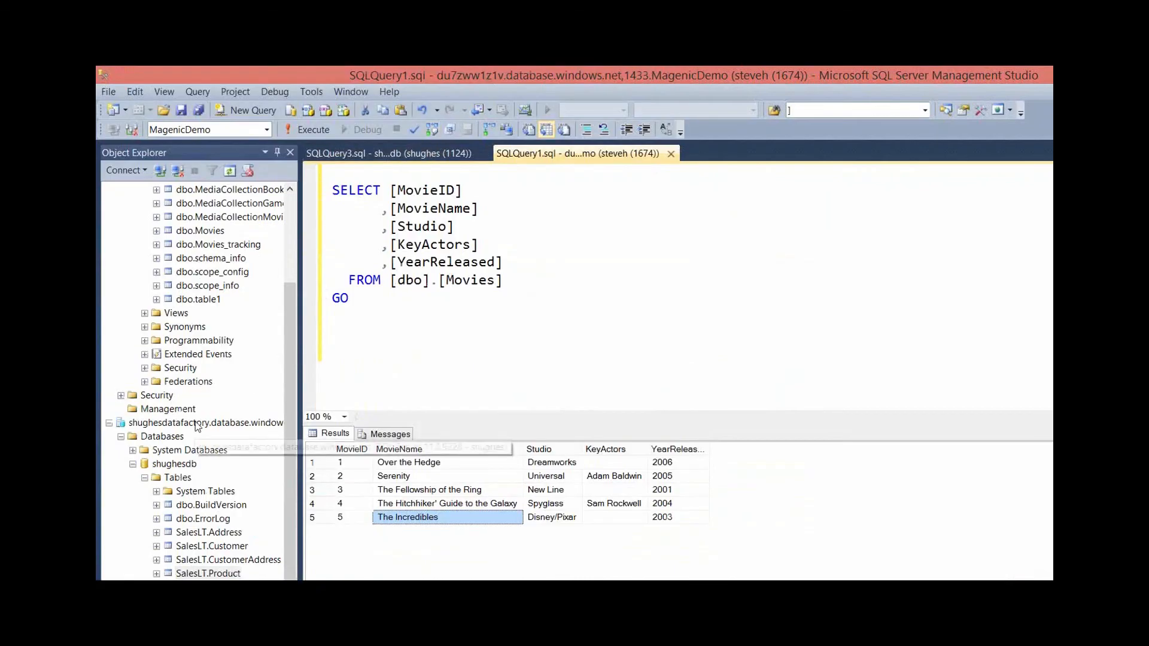
pyautogui.click(180, 465)
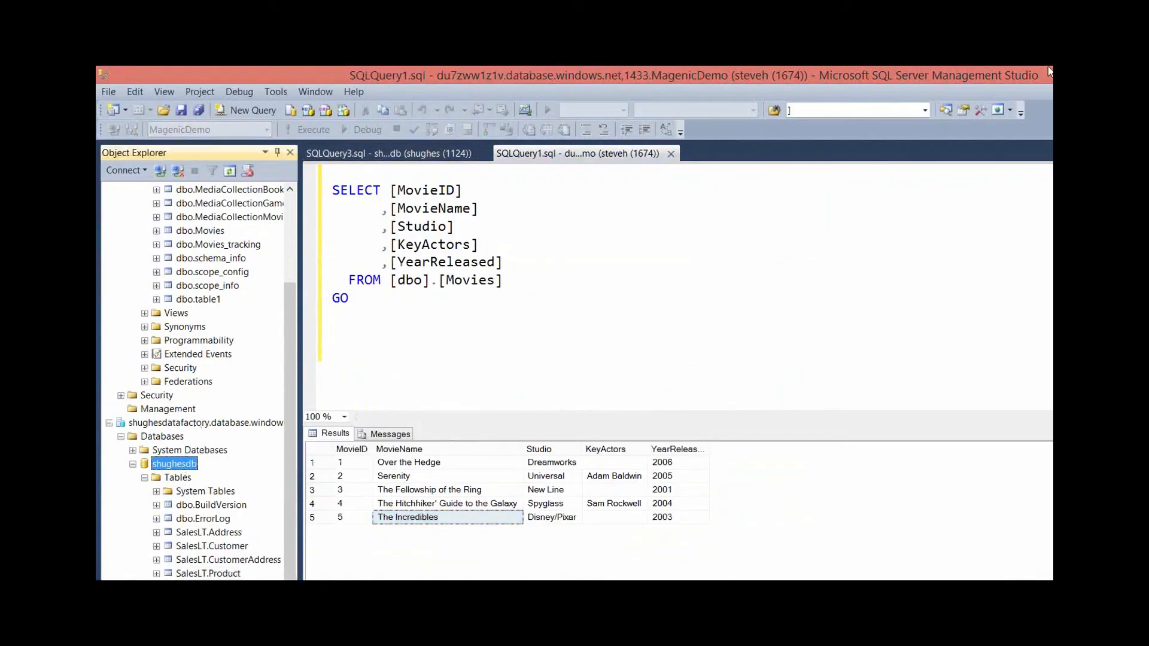
pyautogui.hotkey('alt', 'Tab')
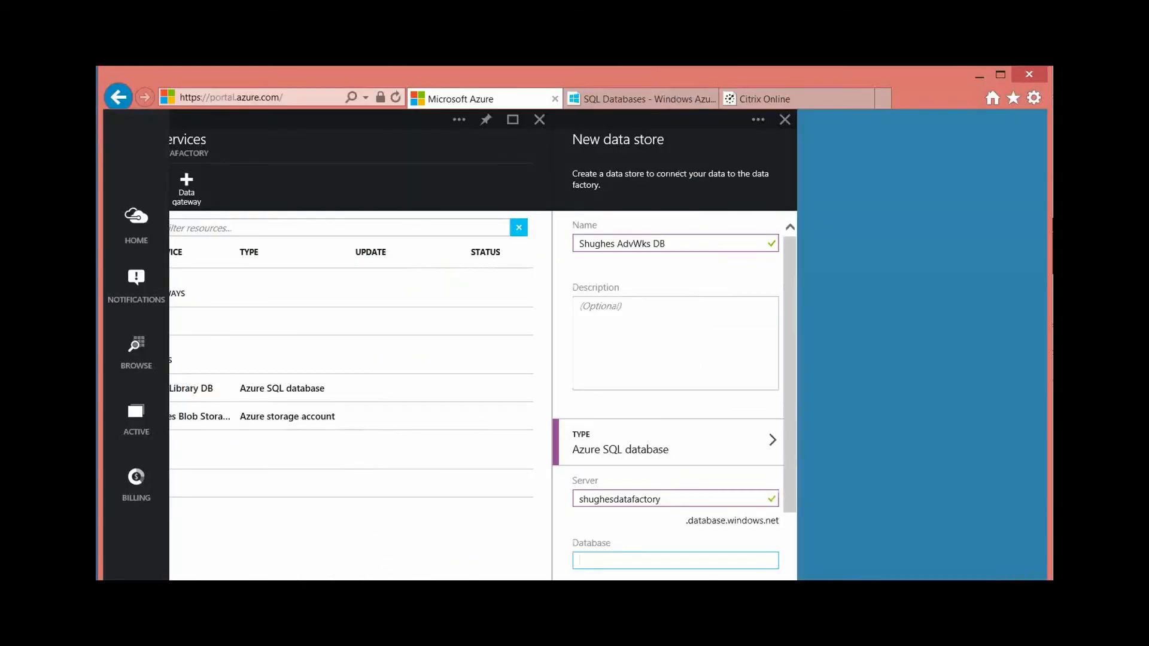
# Step: Set database shughesdb, enter the sign-in user name and password, and create the data store
pyautogui.write('shughes')
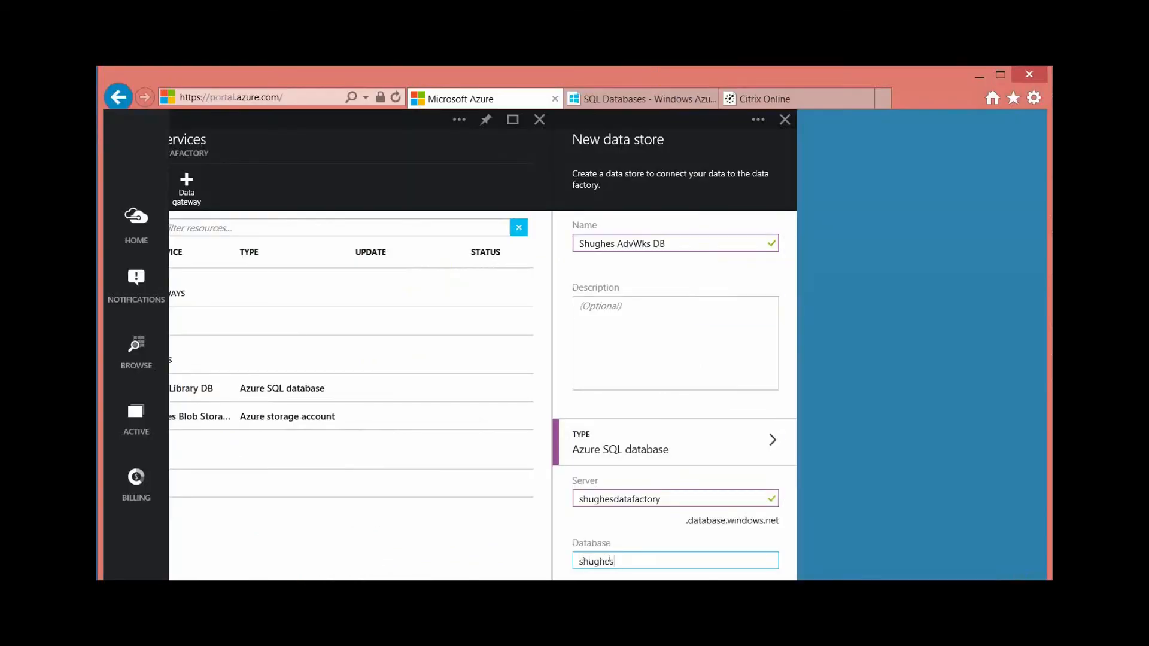
pyautogui.write('db')
pyautogui.press('Tab')
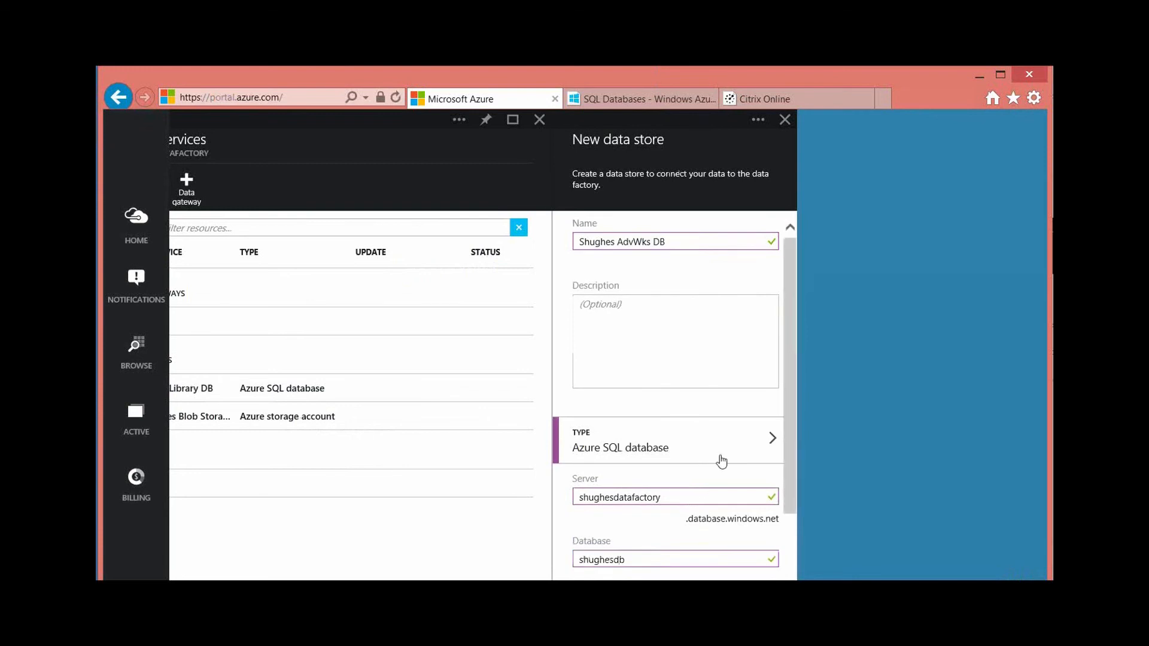
pyautogui.scroll(-3, 787, 479)
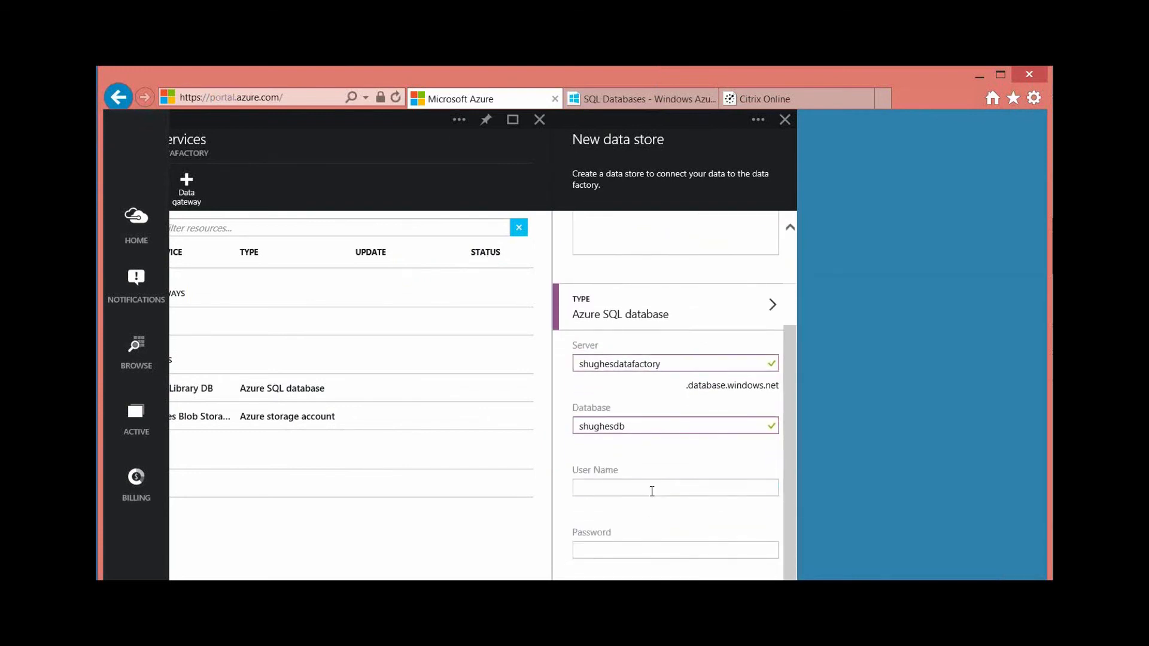
pyautogui.click(652, 492)
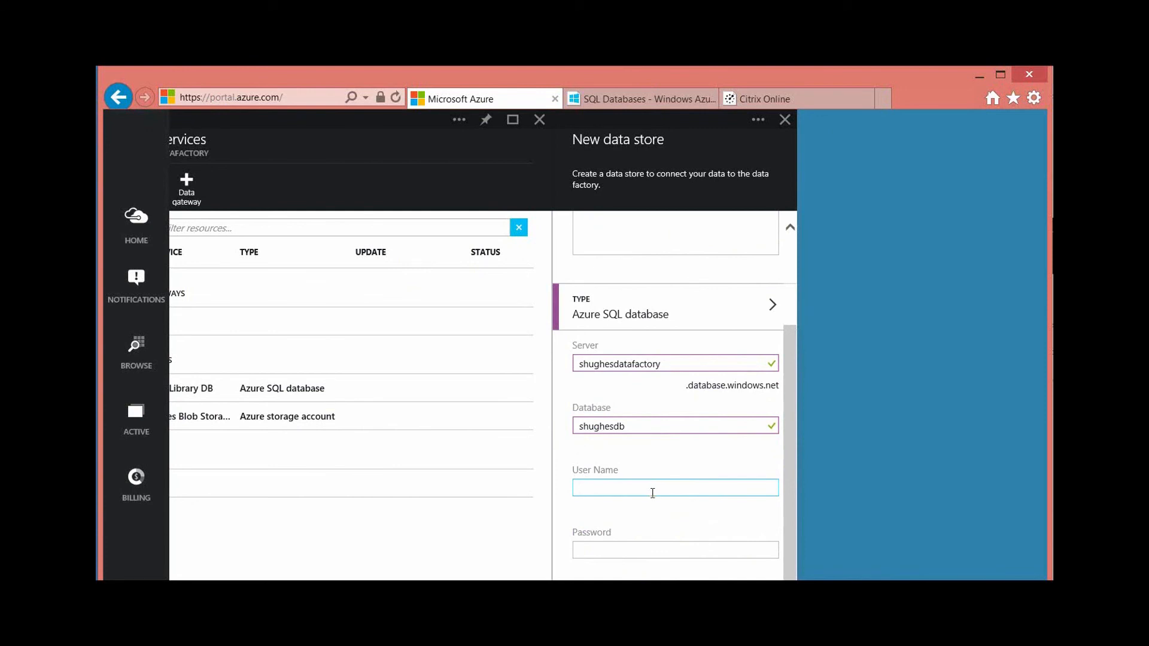
pyautogui.write('shughes')
pyautogui.press('Tab')
pyautogui.write('****')
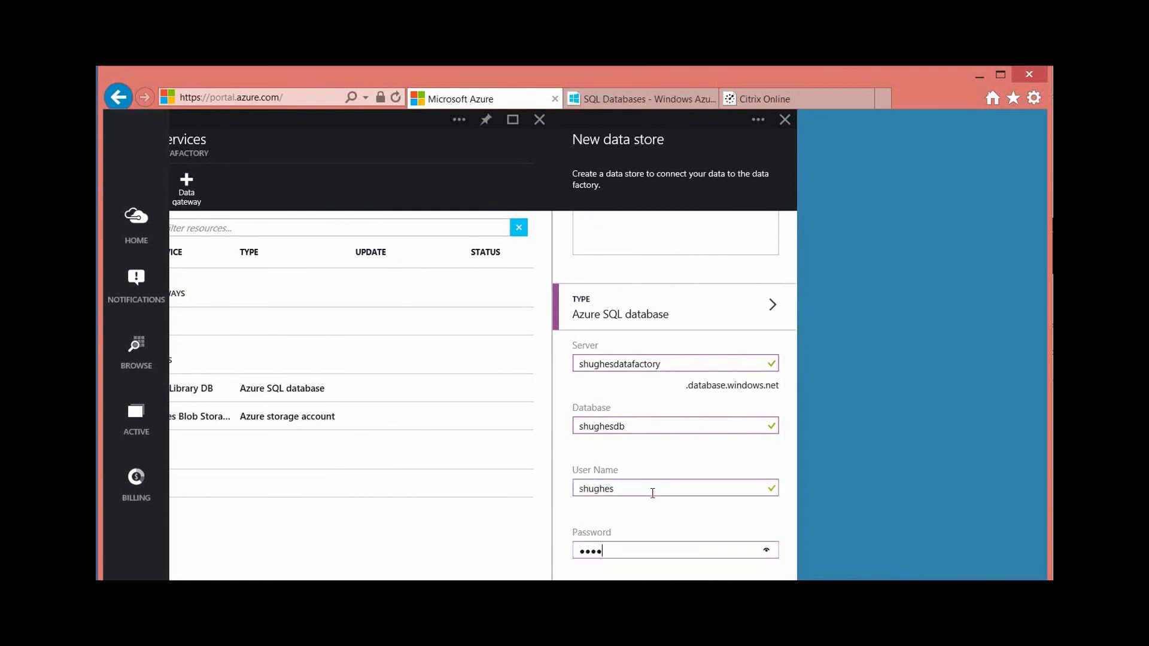
pyautogui.write('****')
pyautogui.press('Return')
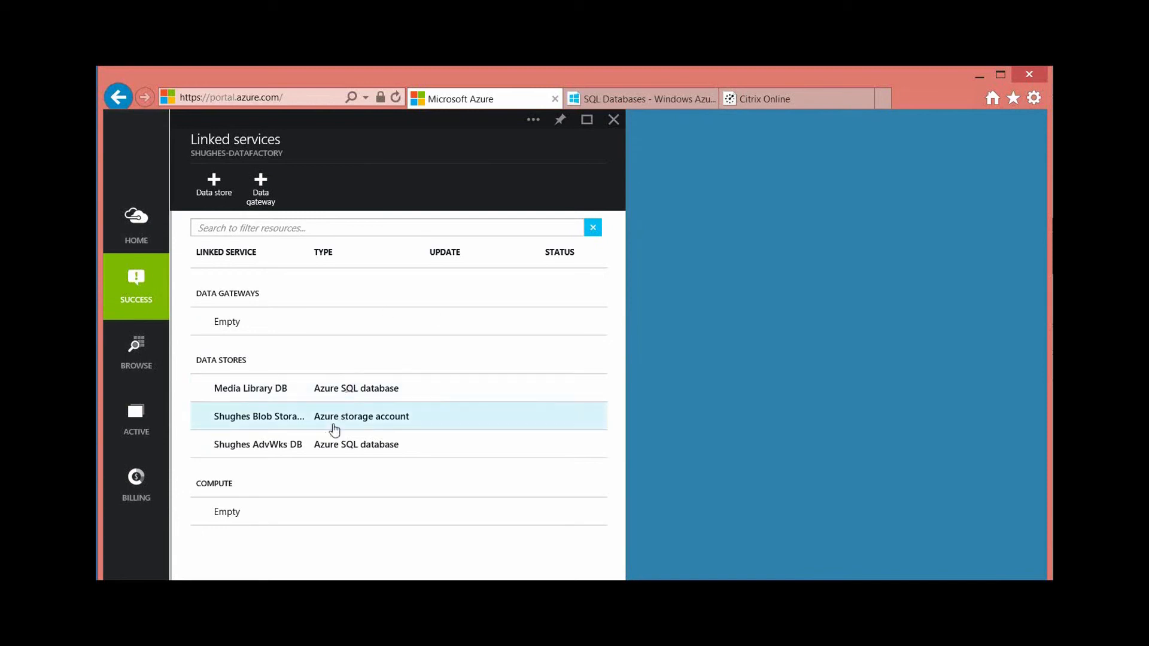
# Step: Compare Shughes AdvWks DB and Shughes Blob Storage properties, then reopen the linked services list
pyautogui.click(331, 450)
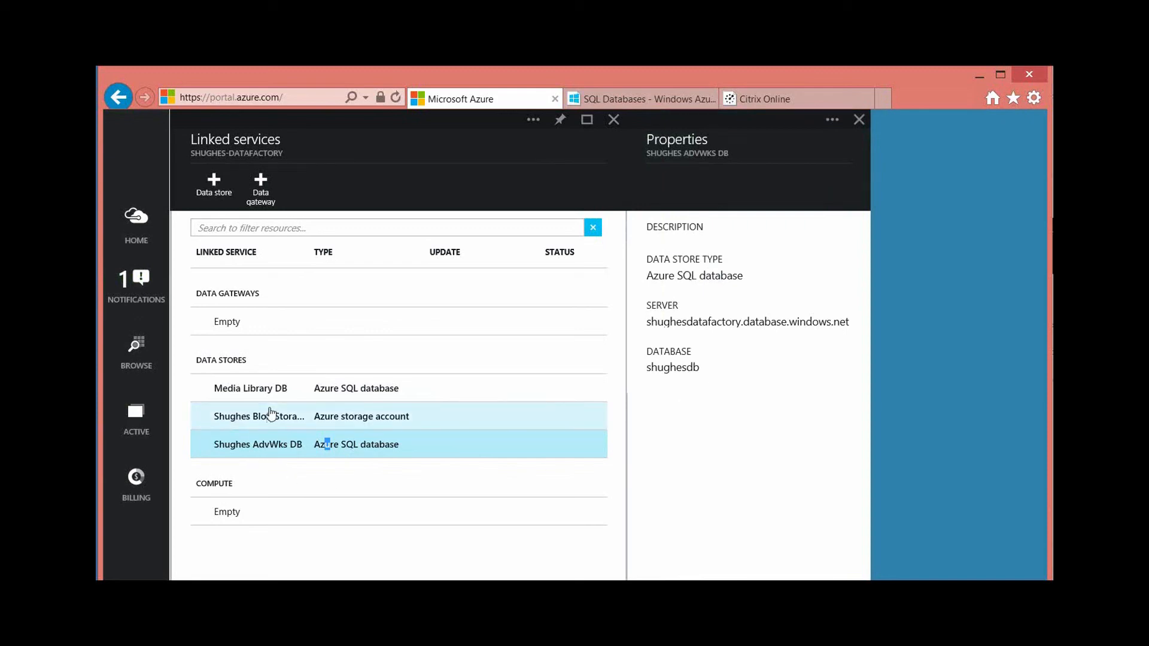
pyautogui.click(343, 415)
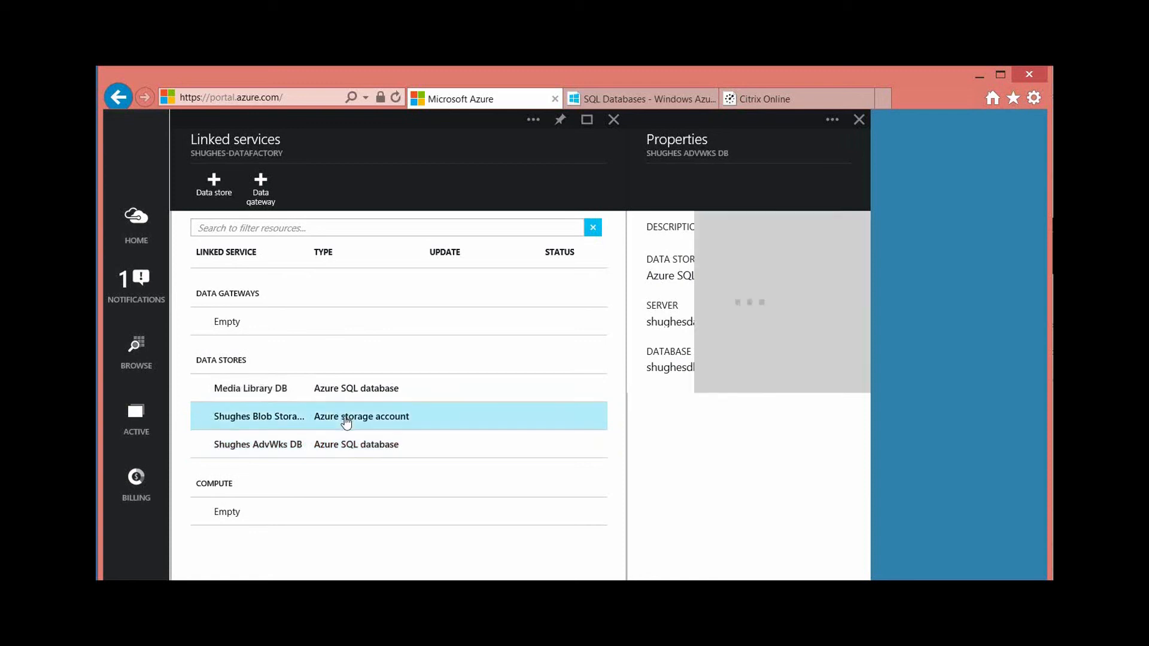
pyautogui.click(344, 445)
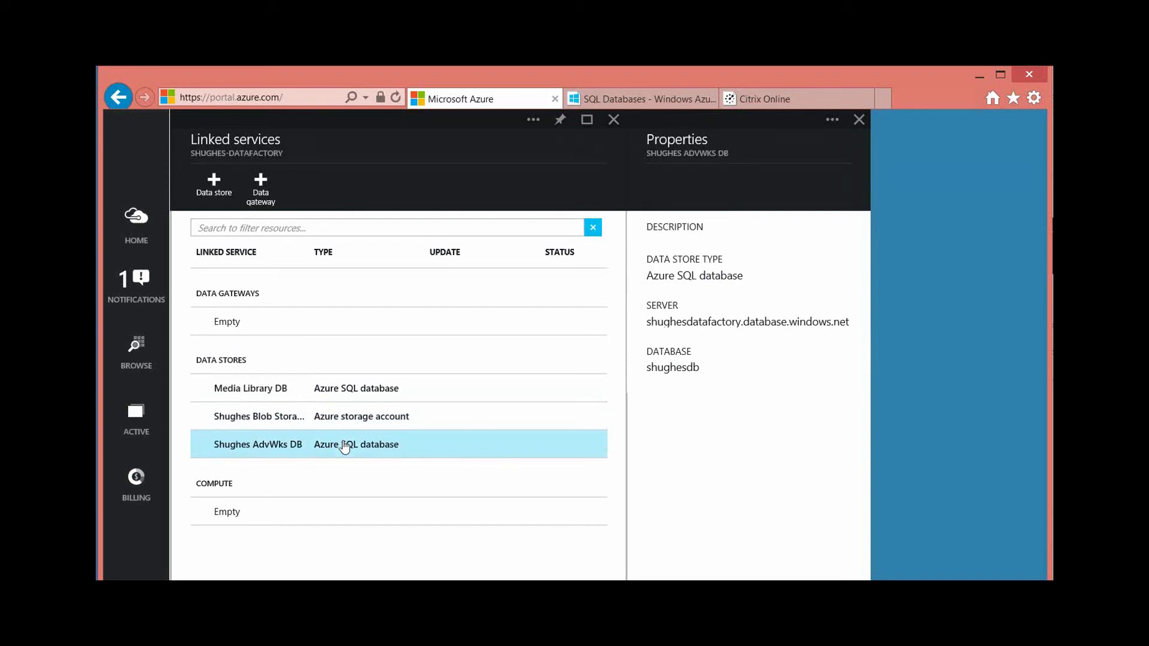
pyautogui.click(364, 426)
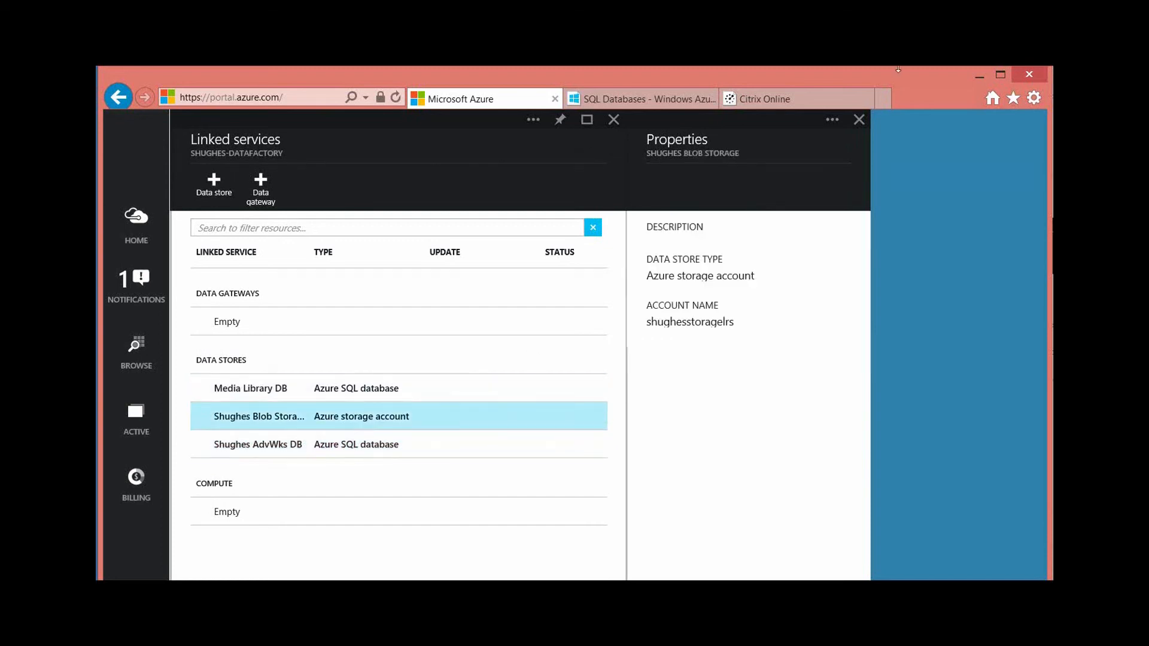
pyautogui.click(859, 121)
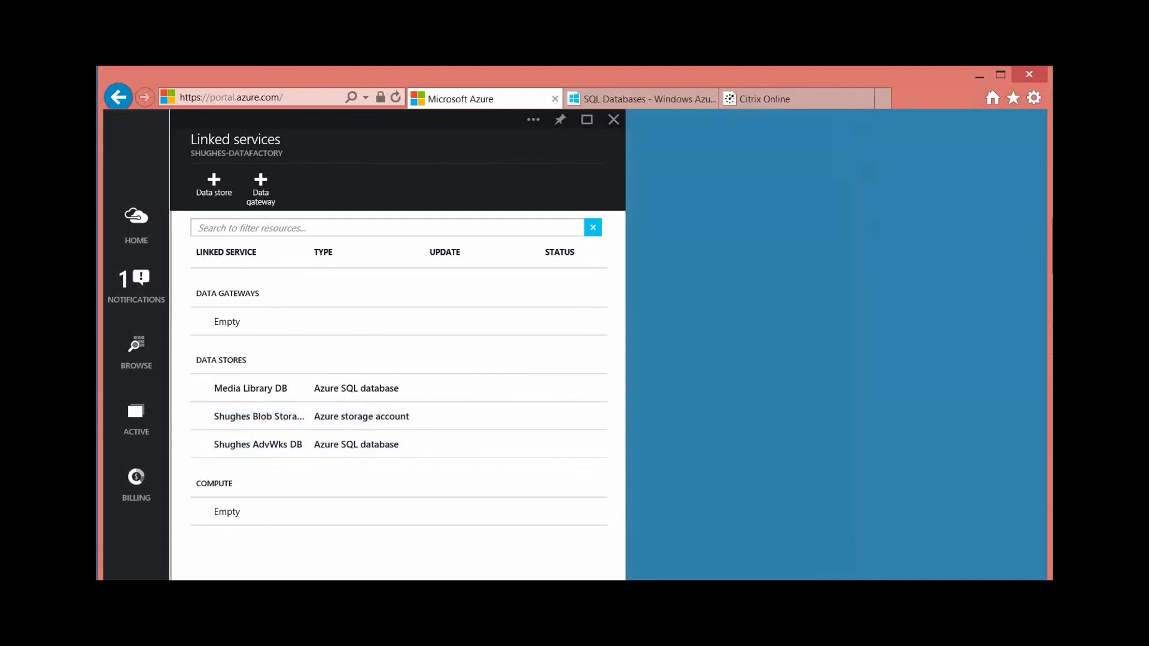
pyautogui.click(613, 119)
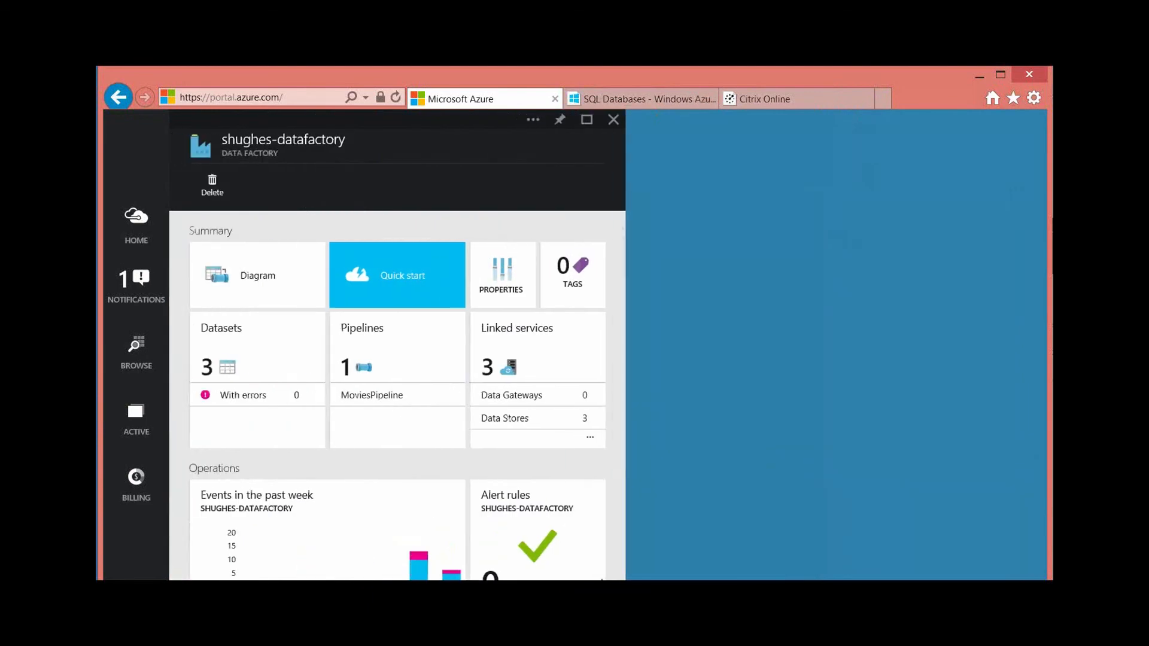
pyautogui.click(548, 378)
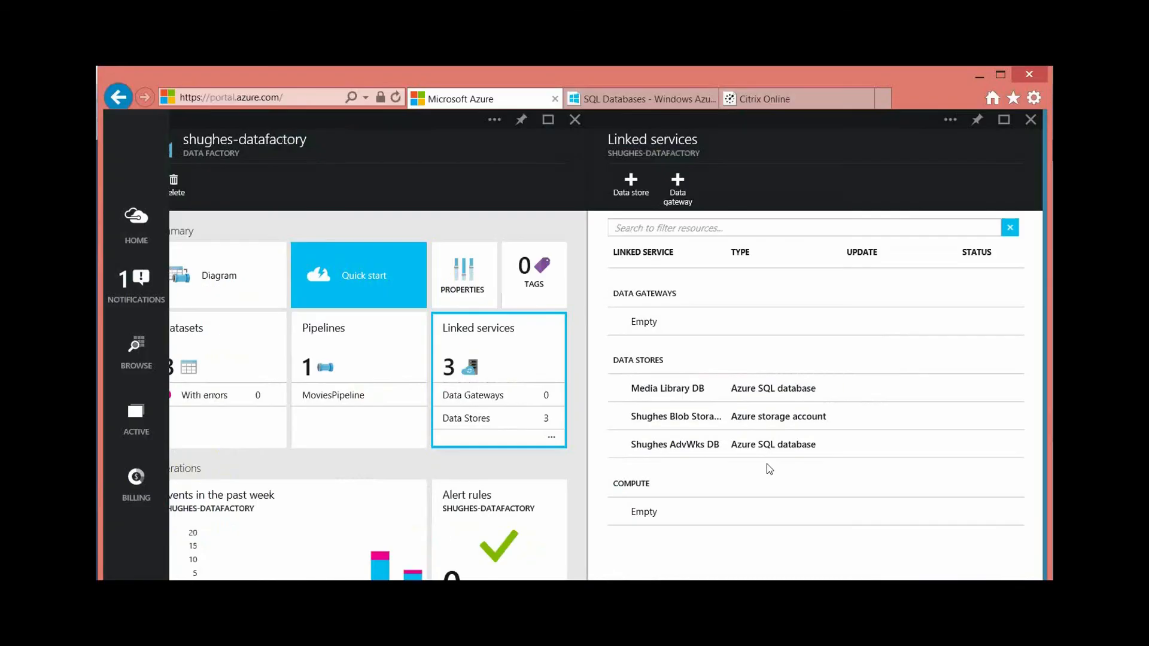
# Step: Switch back to the PowerPoint slide 'Step 2 – Create Linked Services'
pyautogui.hotkey('alt', 'Tab')
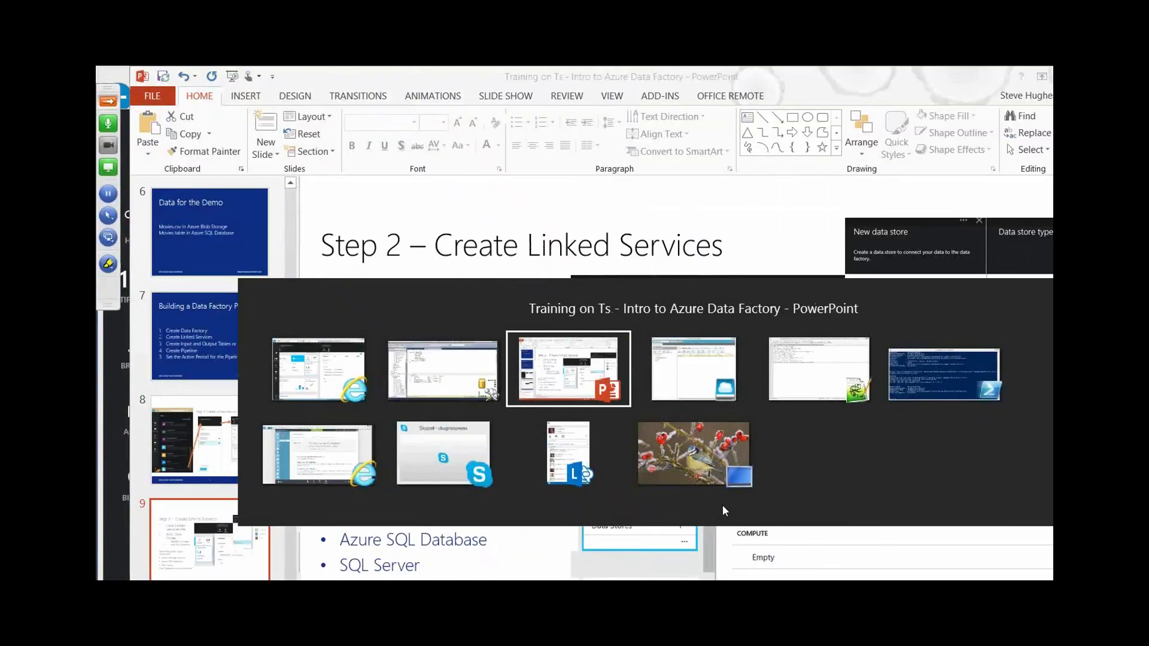
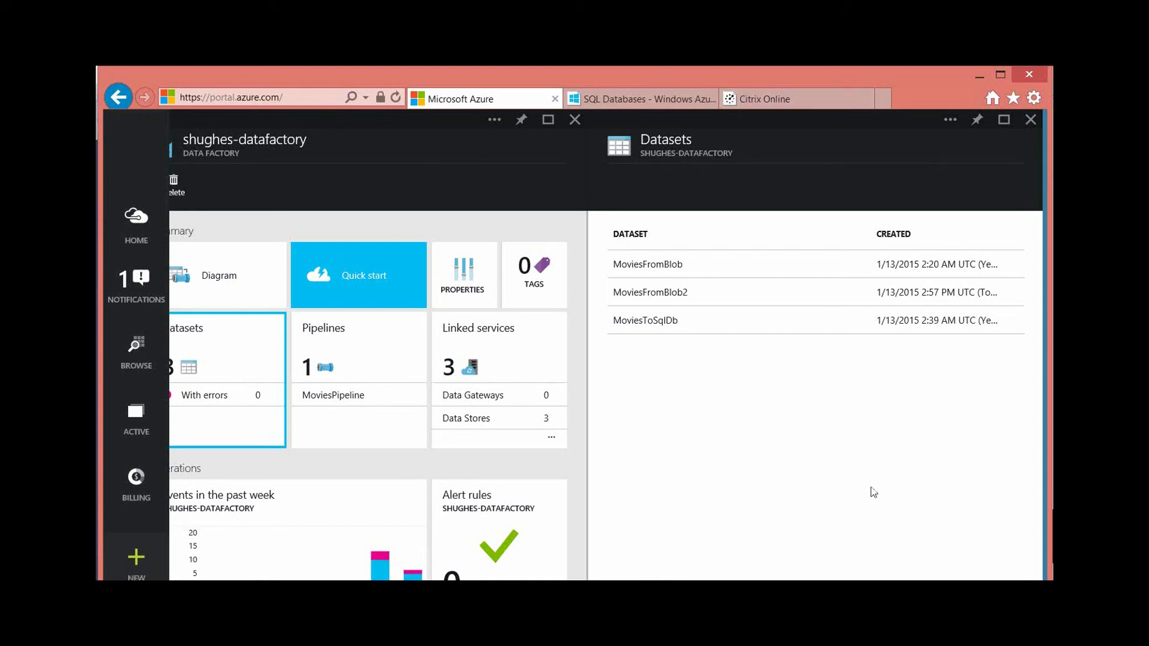
# Step: Zoom the portal page to 150%, then back down to 100%
pyautogui.click(1034, 98)
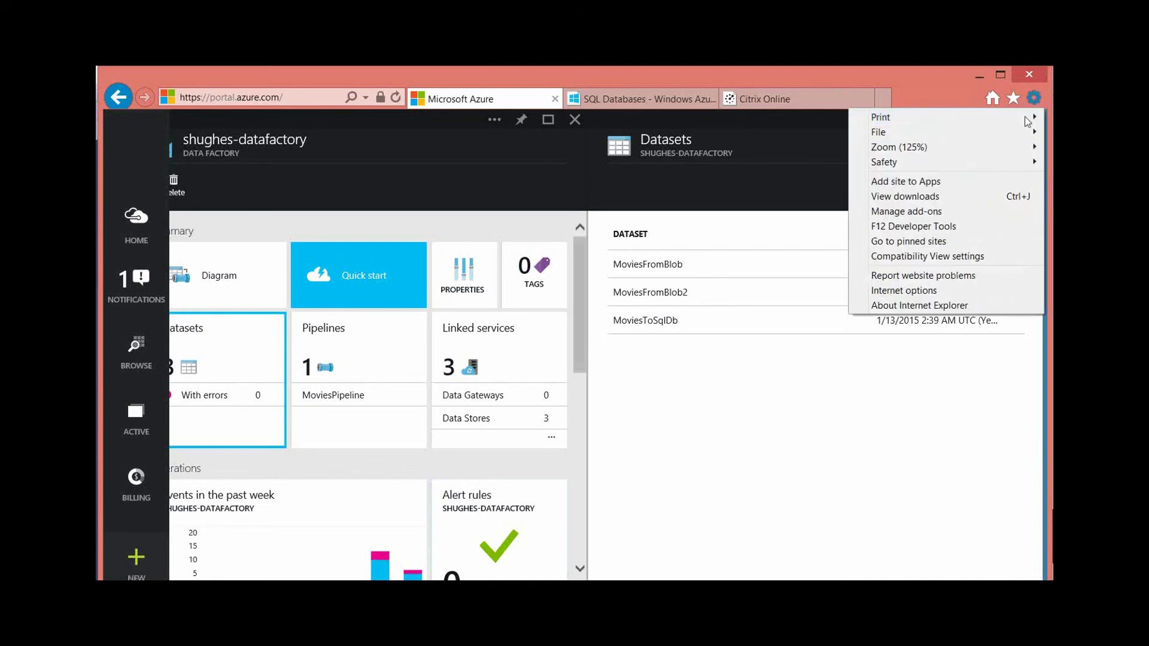
pyautogui.moveTo(1007, 147)
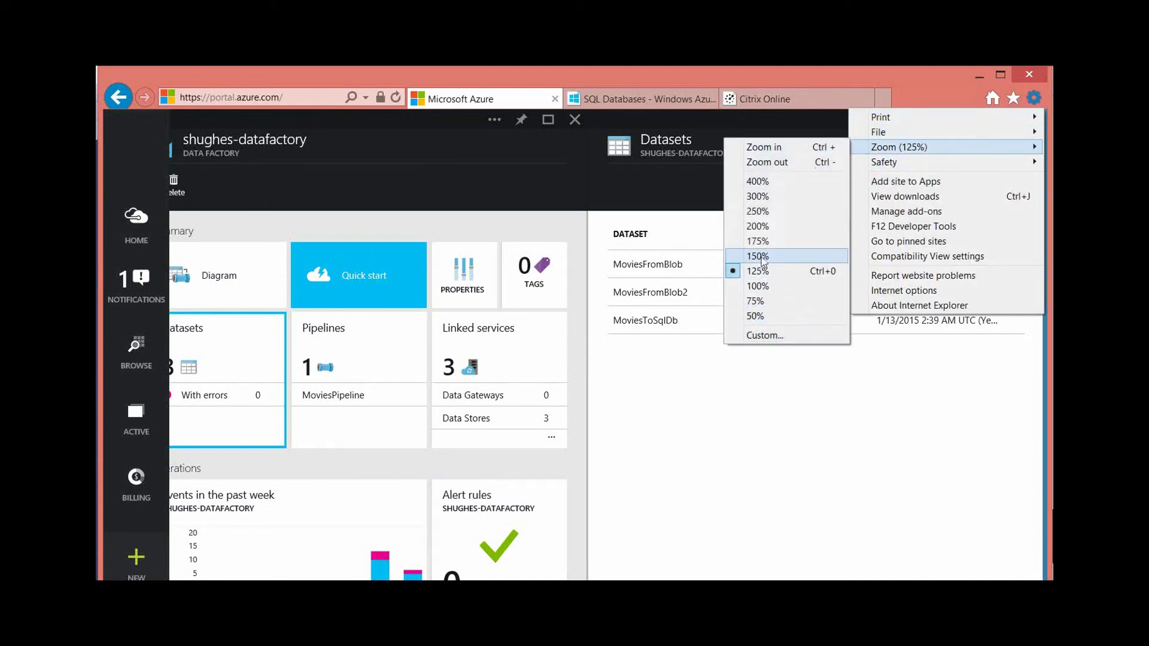
pyautogui.click(759, 256)
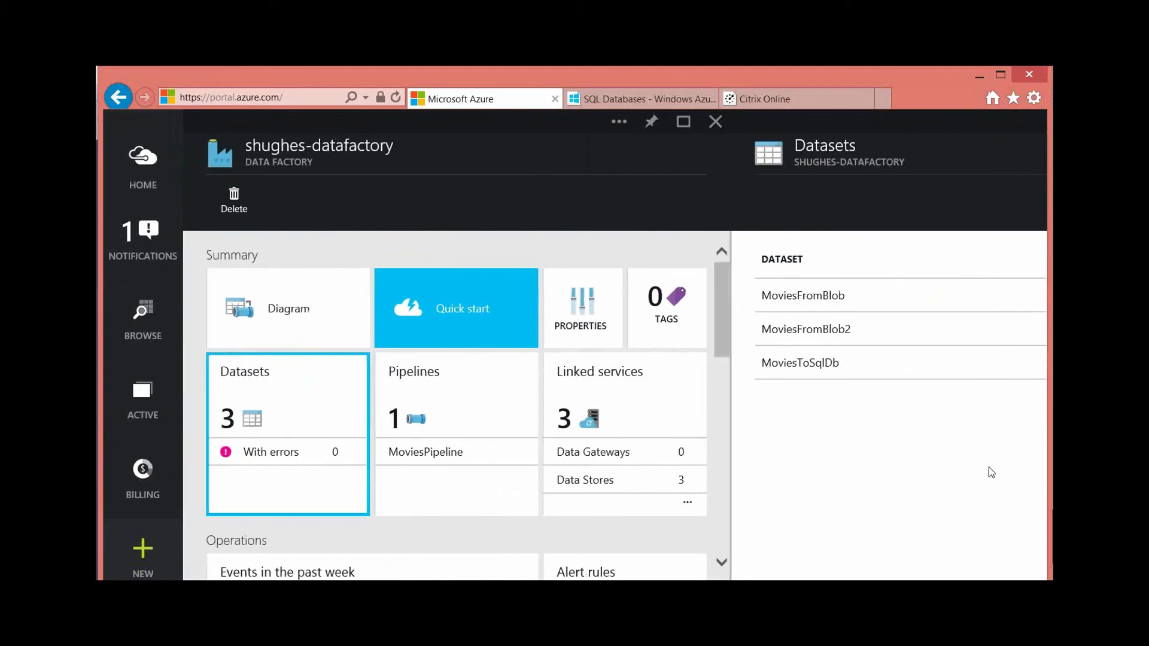
pyautogui.click(1034, 99)
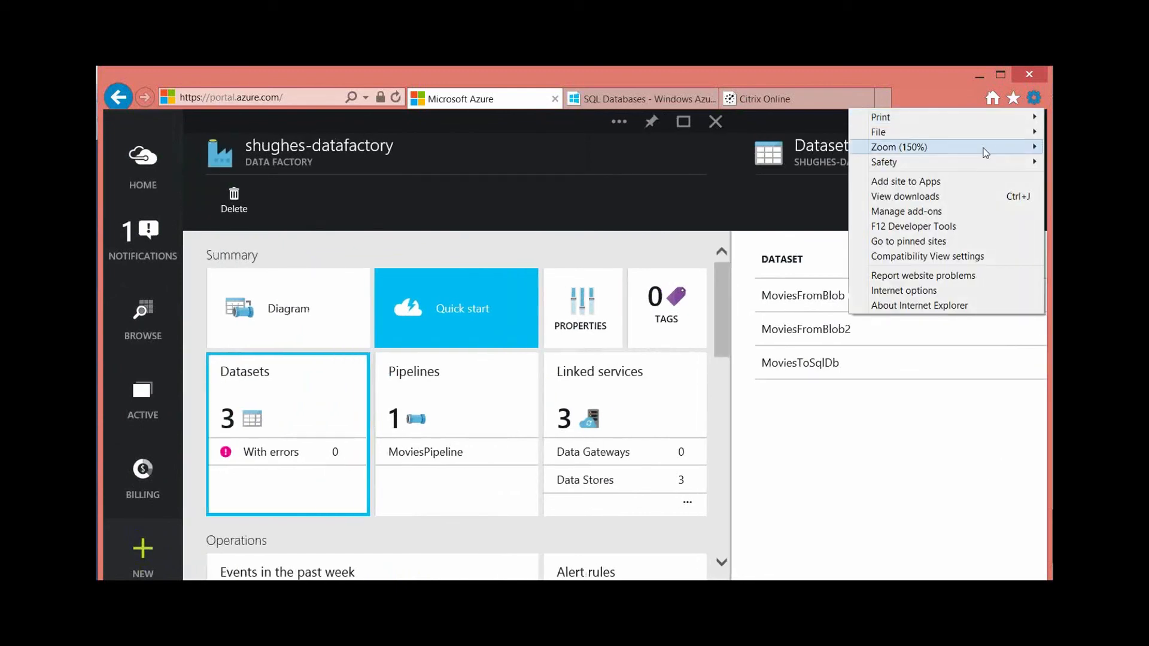
pyautogui.click(757, 286)
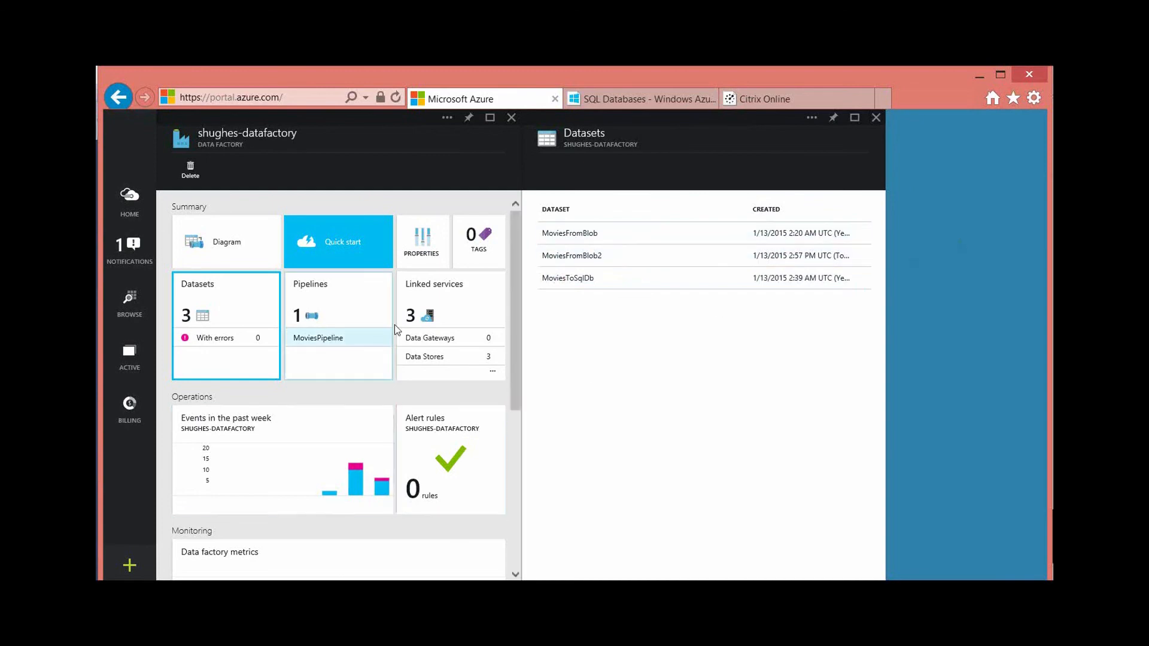
# Step: Open the MoviesFromBlob dataset's details blade and scroll through it
pyautogui.click(714, 245)
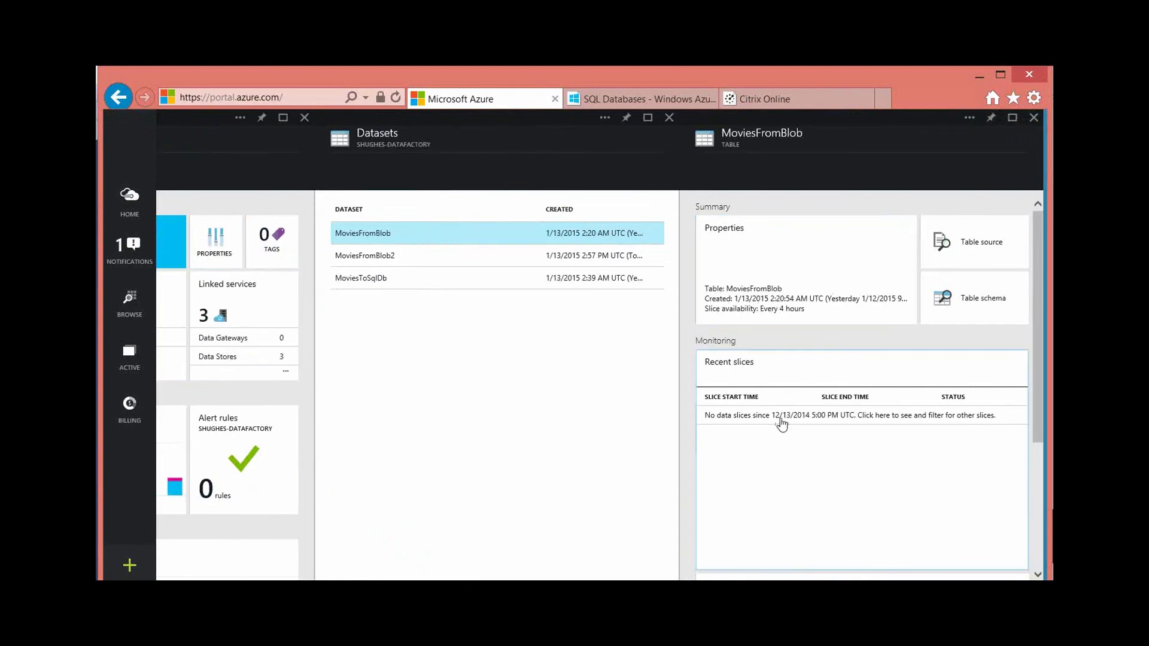
pyautogui.scroll(-2, 807, 444)
pyautogui.scroll(-1, 807, 444)
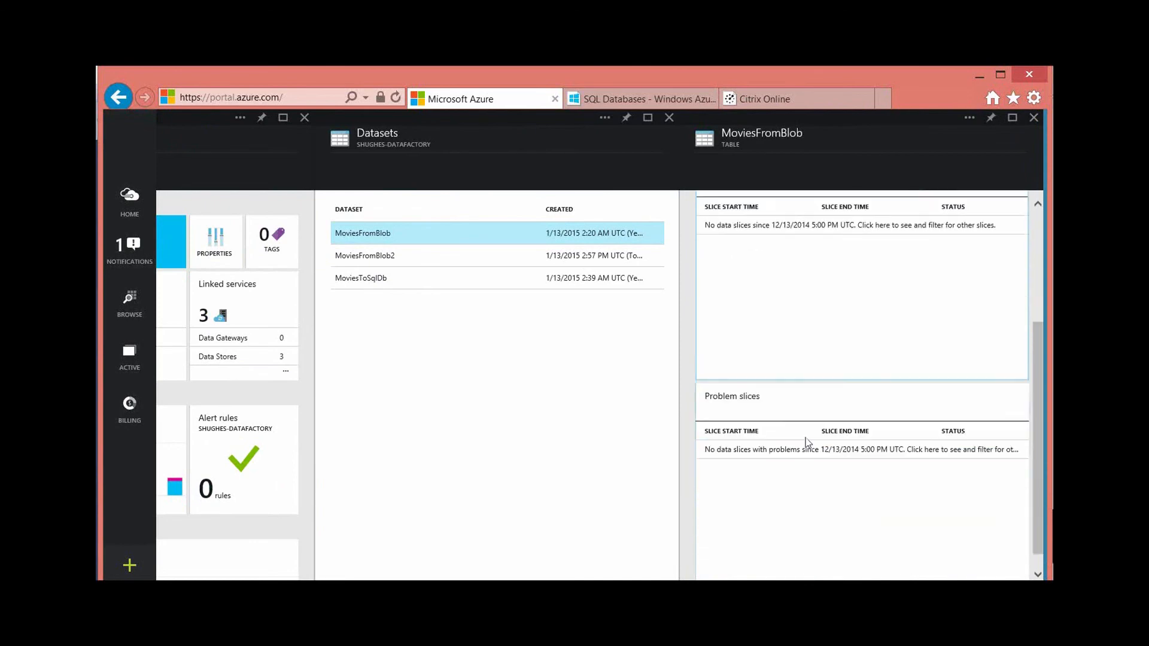
pyautogui.scroll(3, 807, 443)
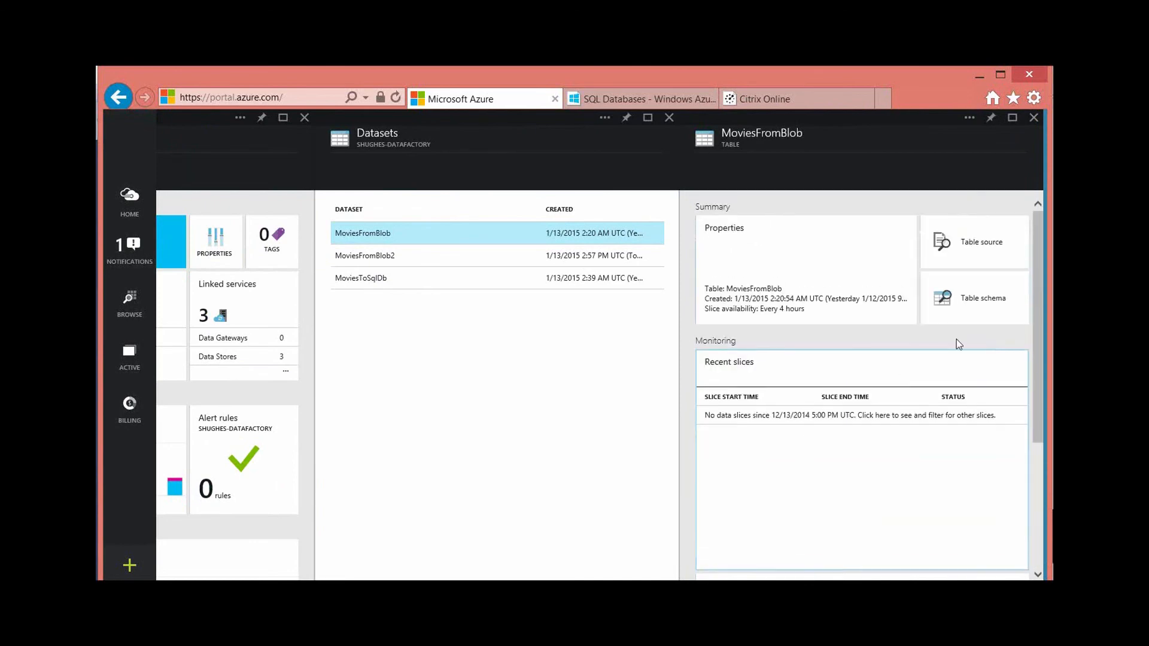
# Step: Review MoviesFromBlob's JSON source, highlighting the MovieTitle column and linked blob storage setting
pyautogui.click(979, 254)
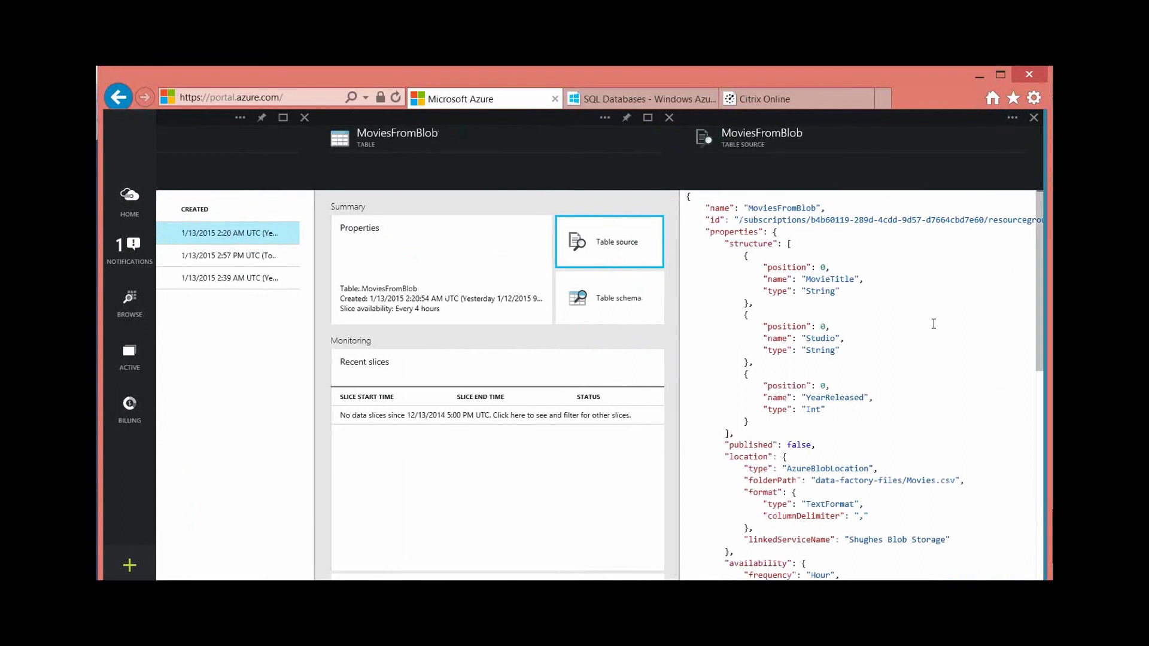
pyautogui.scroll(-5, 935, 323)
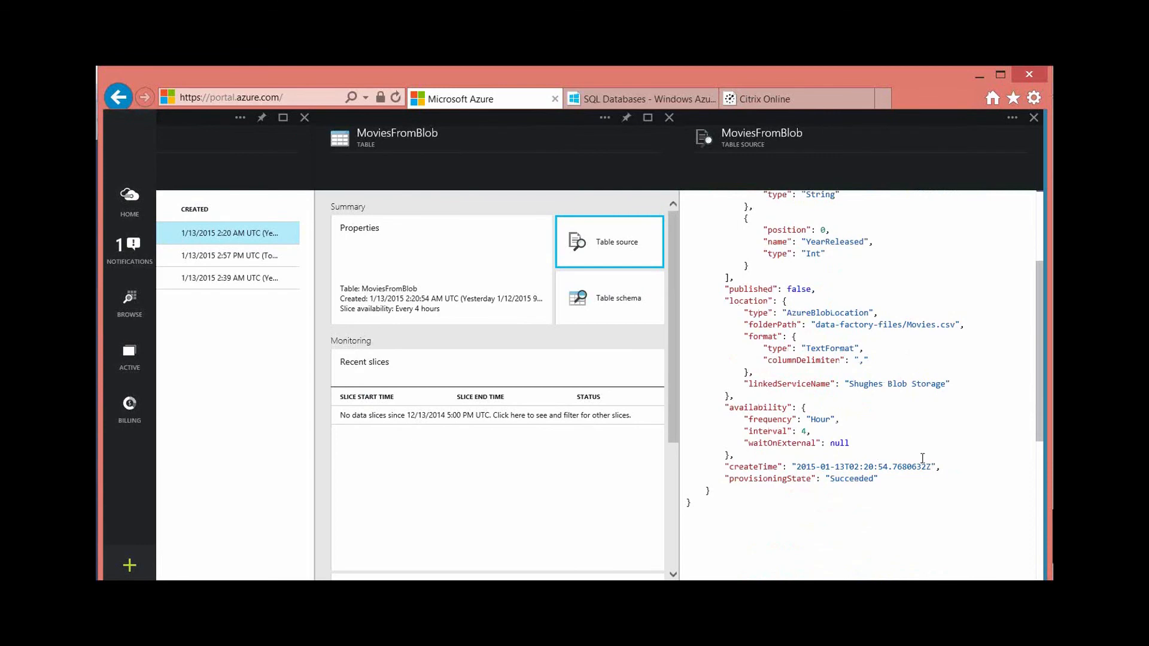
pyautogui.scroll(5, 922, 458)
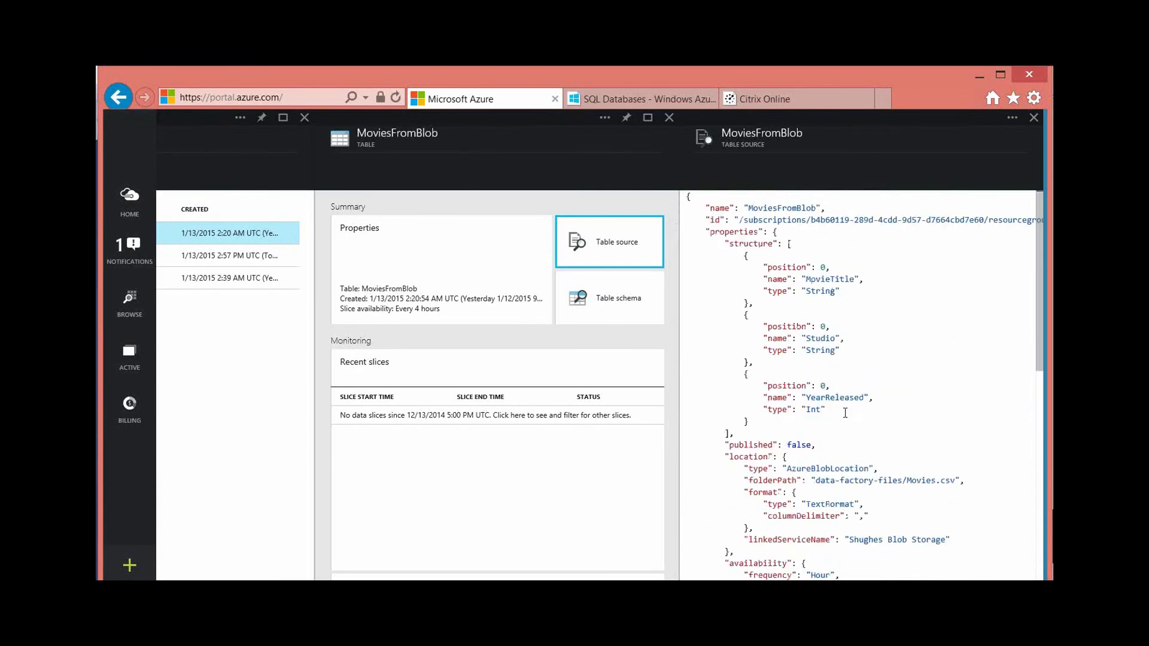
pyautogui.moveTo(728, 243); pyautogui.dragTo(840, 291)
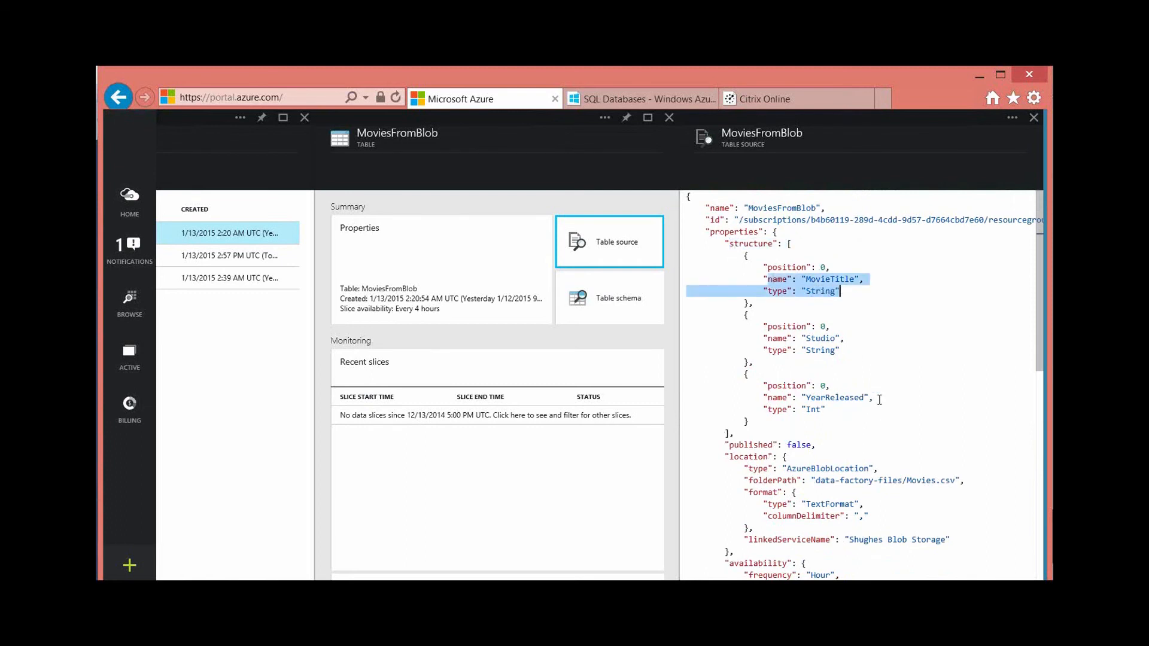
pyautogui.scroll(-3, 878, 400)
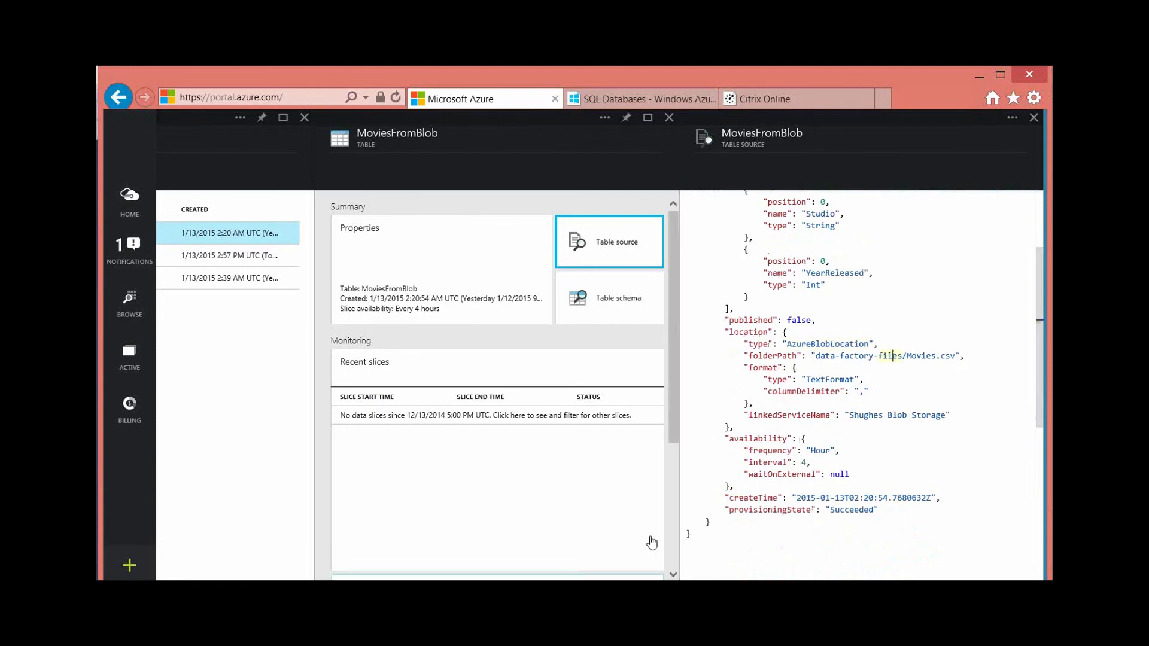
pyautogui.click(906, 402)
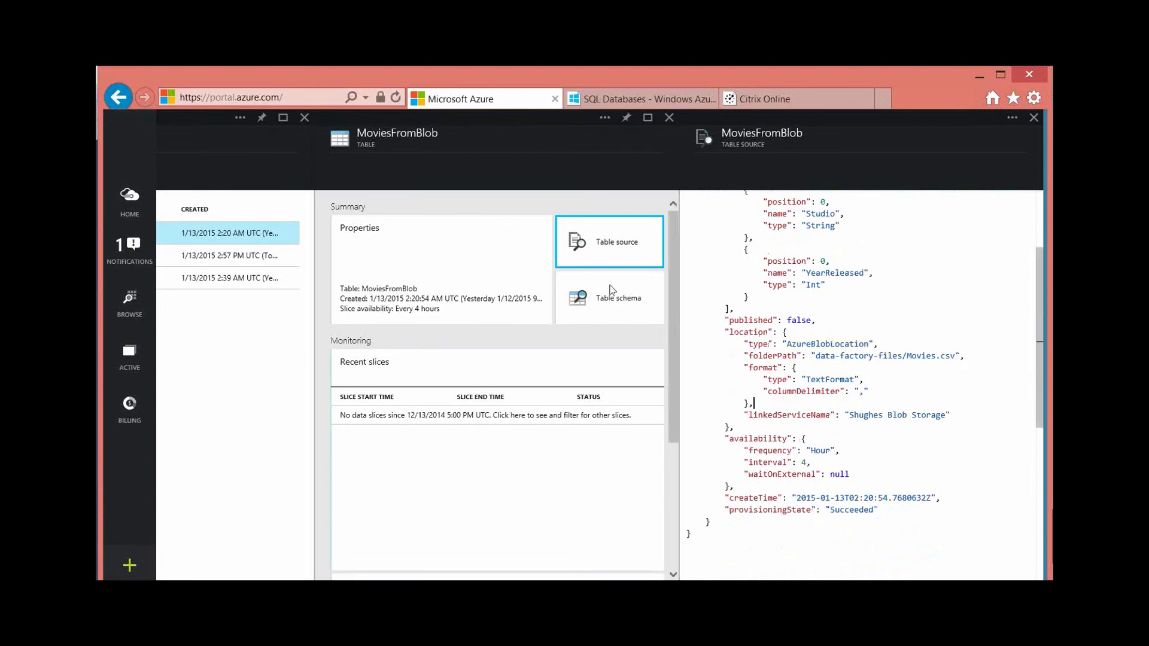
# Step: View the MoviesFromBlob column schema, then close the schema and Datasets blades
pyautogui.click(600, 302)
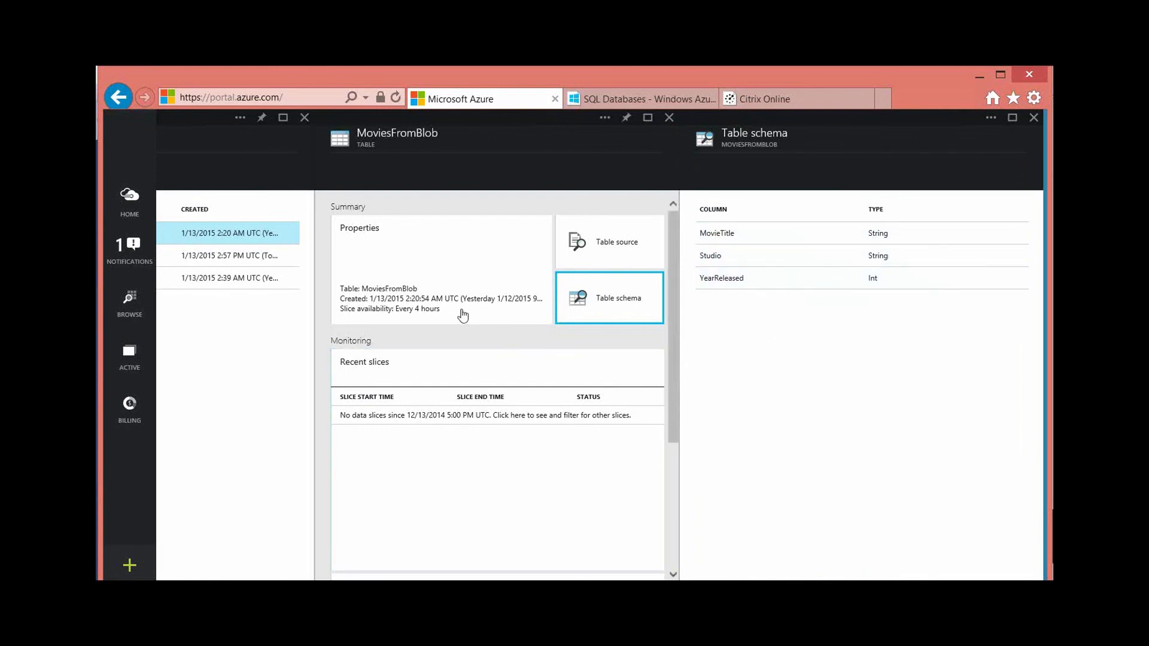
pyautogui.click(1033, 118)
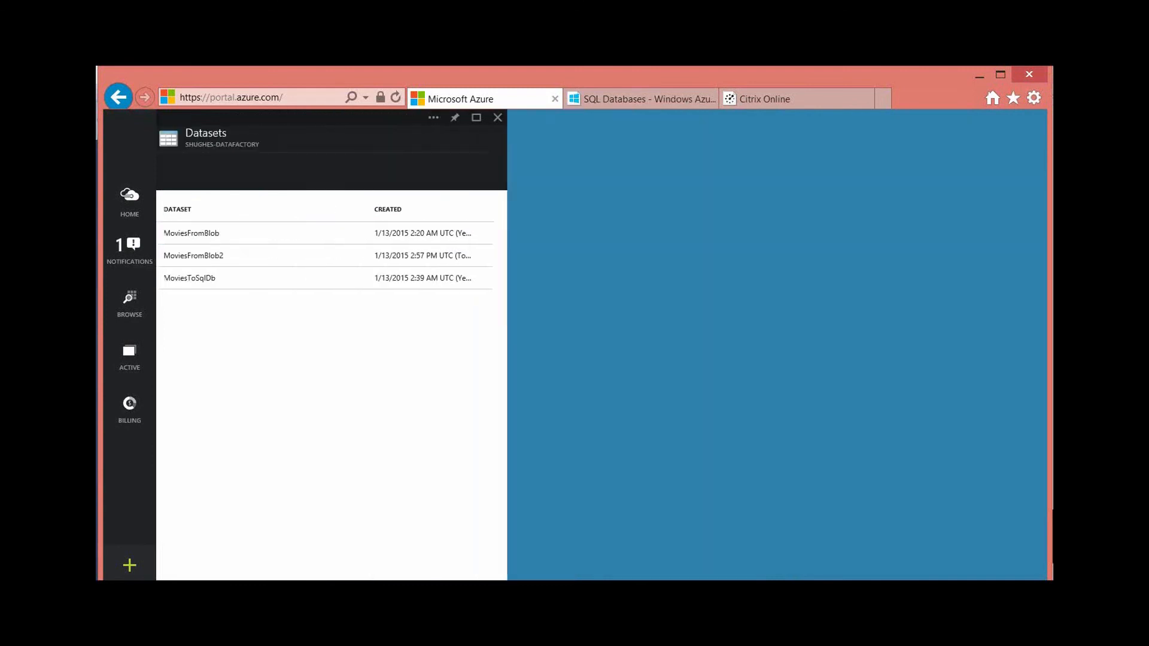
pyautogui.click(512, 119)
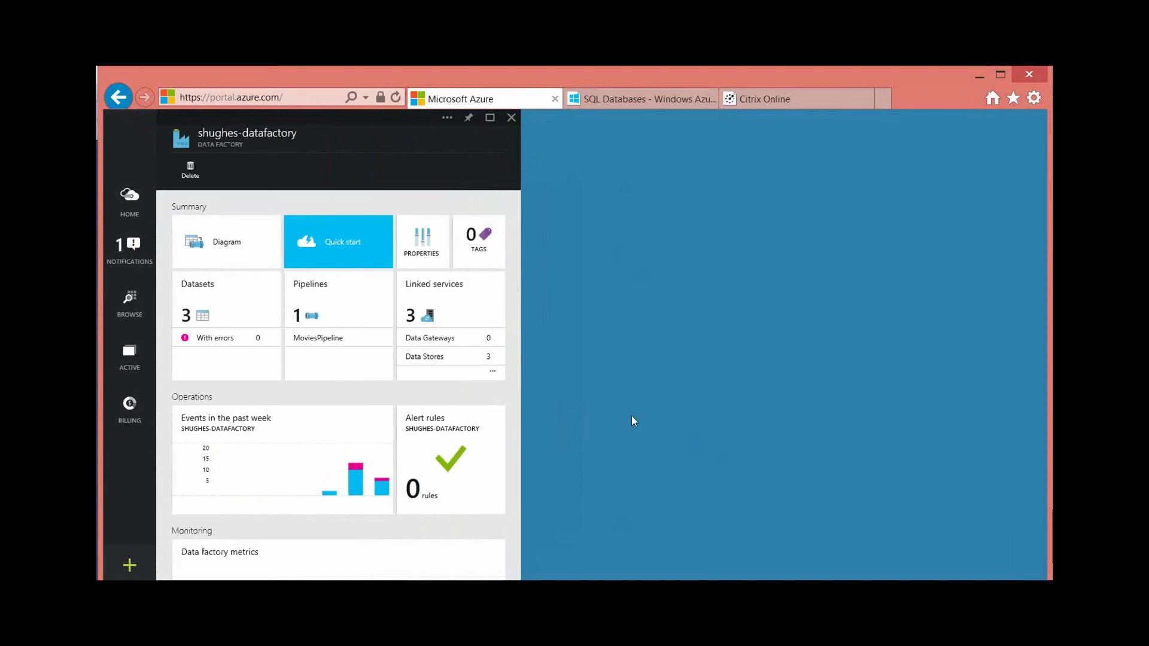
# Step: Enlarge the PowerPoint window, move to the Step 4 – Pipeline JSON slide, then switch to Notepad++
pyautogui.hotkey('alt', 'Tab')
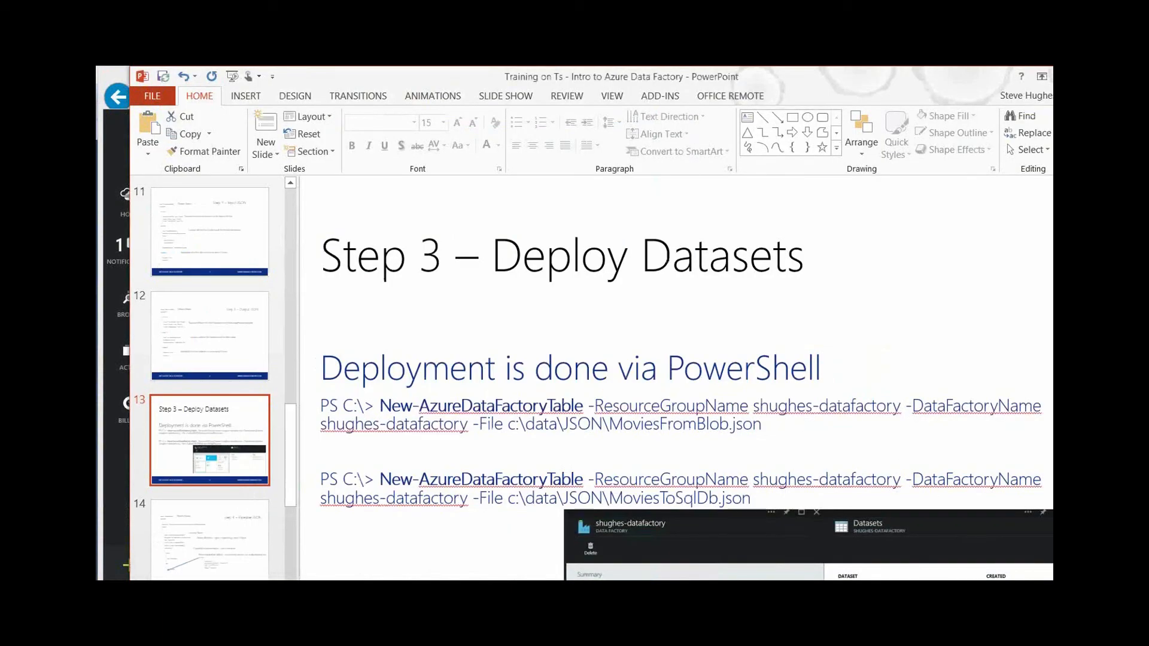
pyautogui.moveTo(695, 580); pyautogui.dragTo(678, 616)
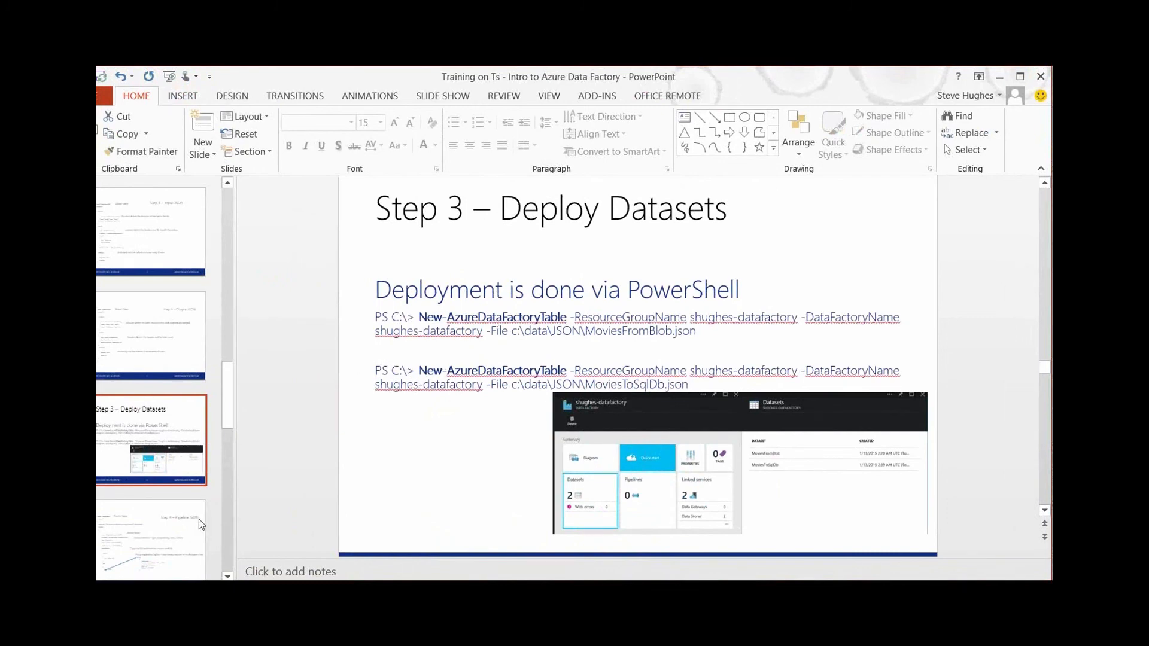
pyautogui.moveTo(235, 414); pyautogui.dragTo(239, 436)
pyautogui.scroll(-1, 386, 405)
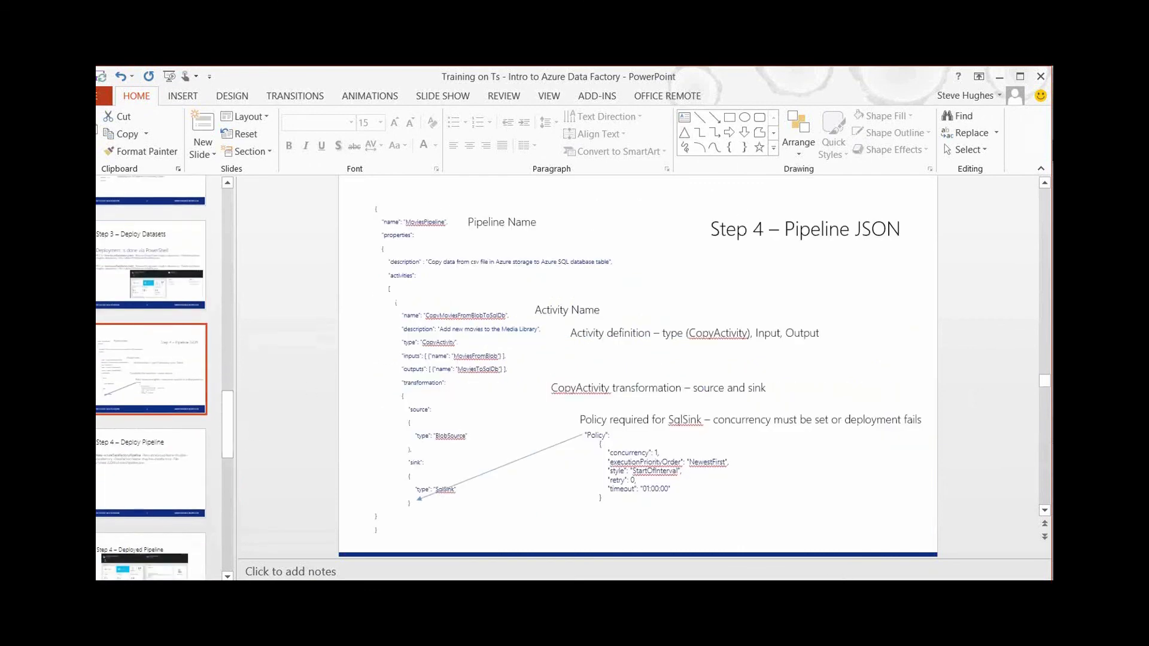
pyautogui.hotkey('alt', 'Tab')
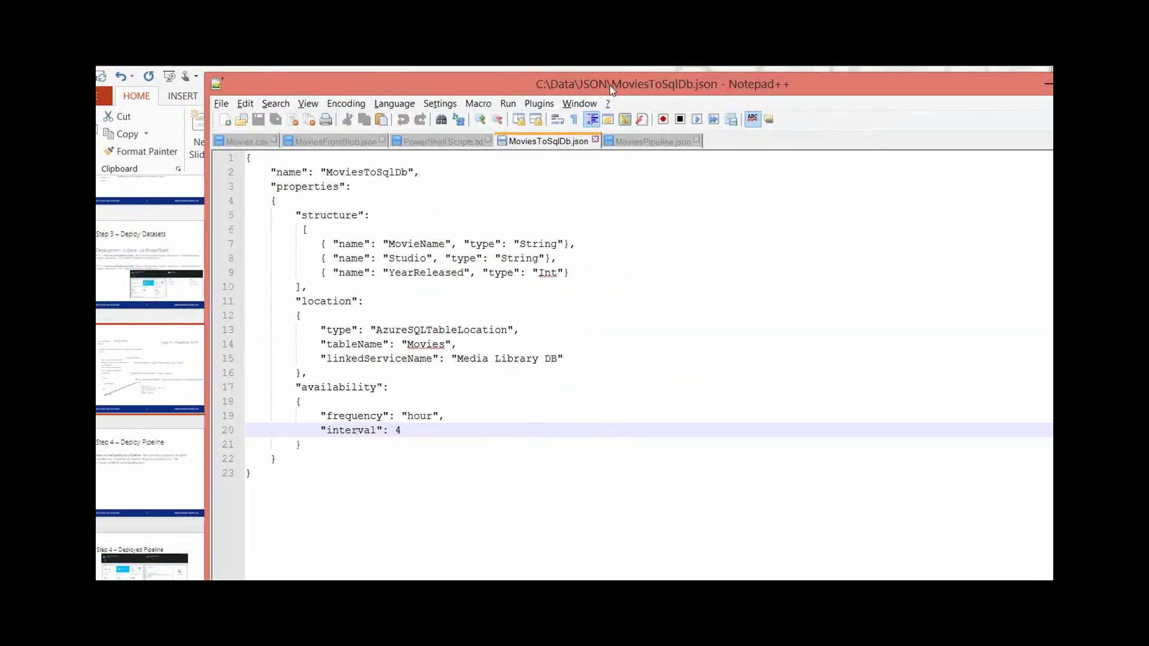
# Step: Open MoviesPipeline.json and walk through the pipeline description and activities array
pyautogui.moveTo(589, 84); pyautogui.dragTo(522, 85)
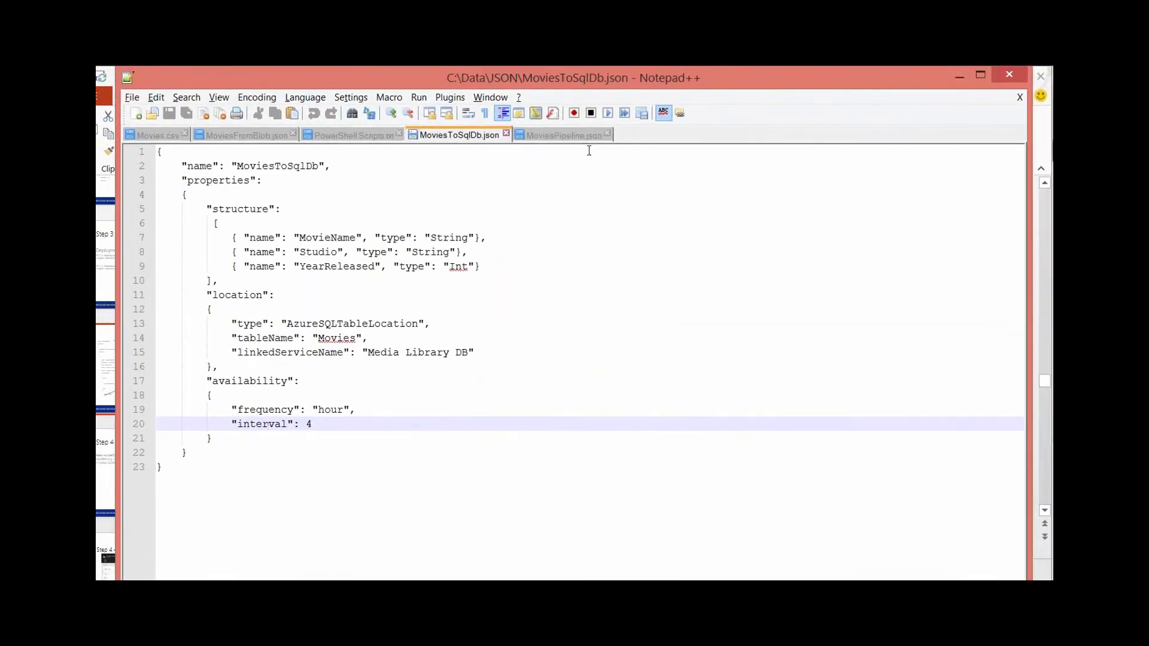
pyautogui.click(561, 135)
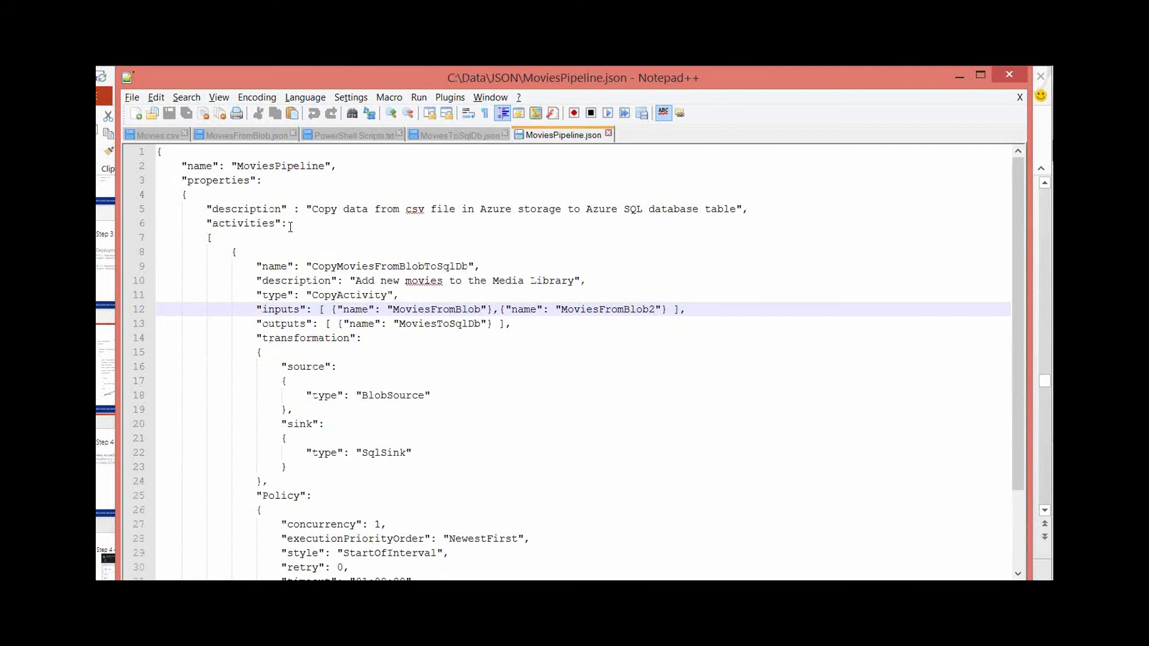
pyautogui.click(227, 209)
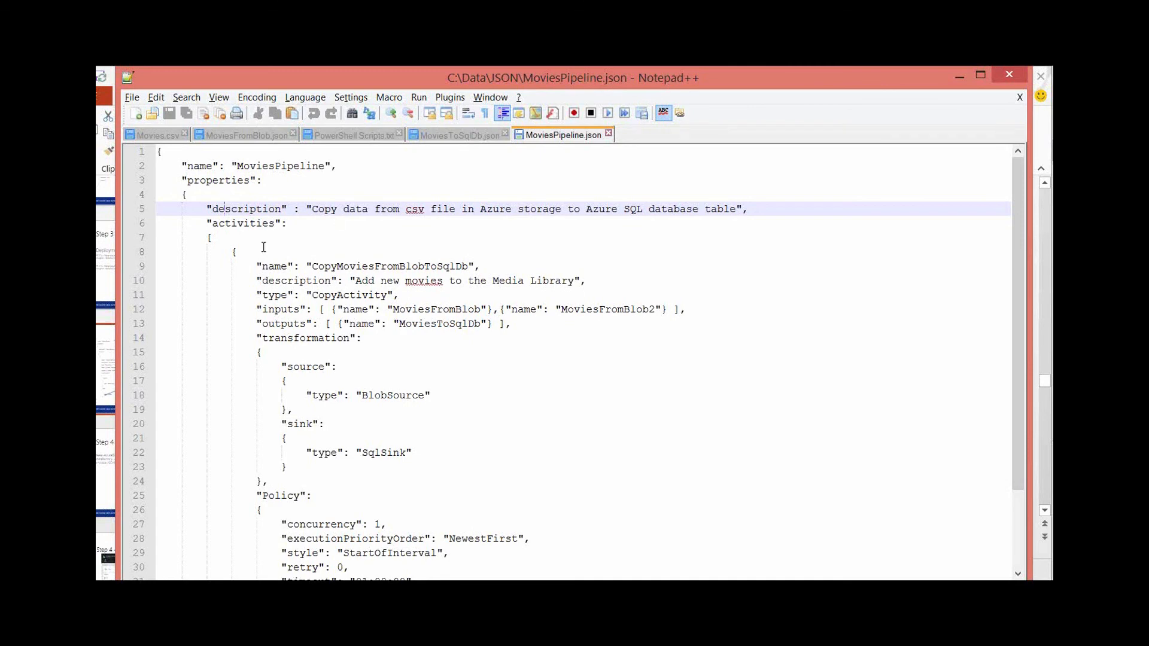
pyautogui.click(247, 224)
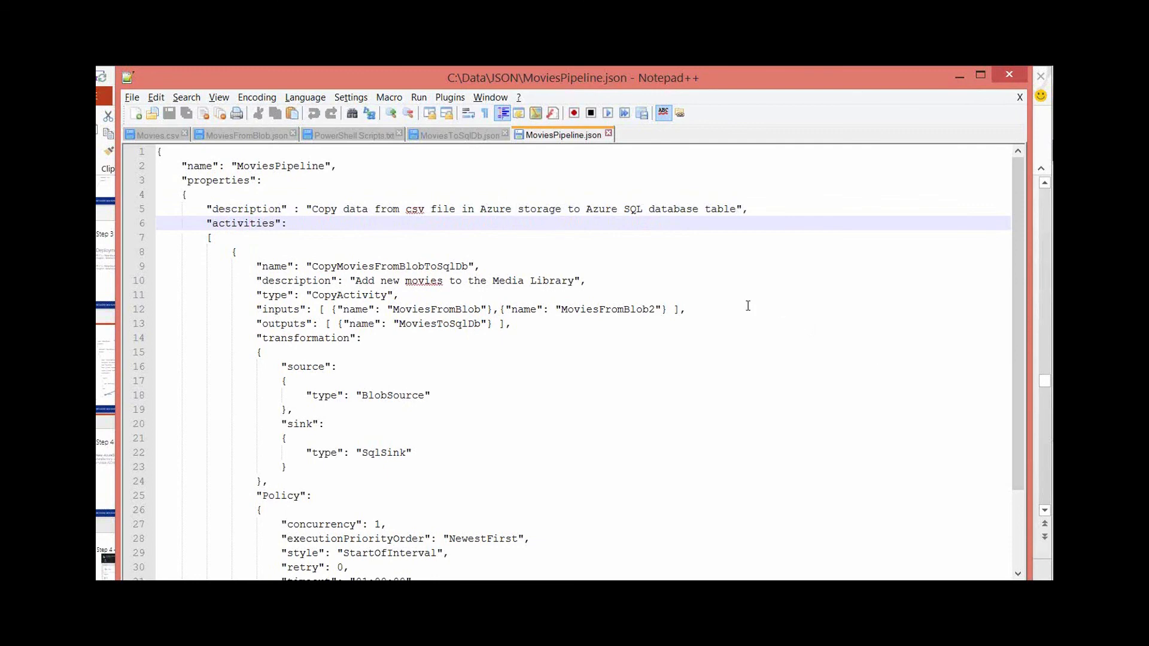
pyautogui.scroll(-1, 741, 309)
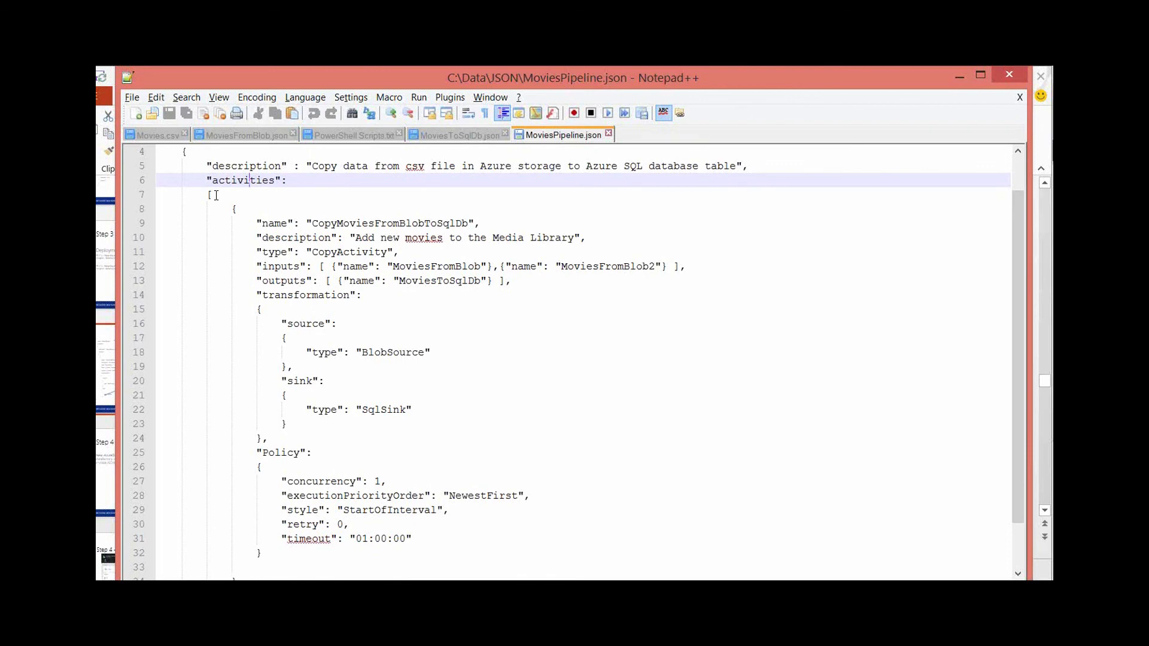
pyautogui.scroll(1, 216, 195)
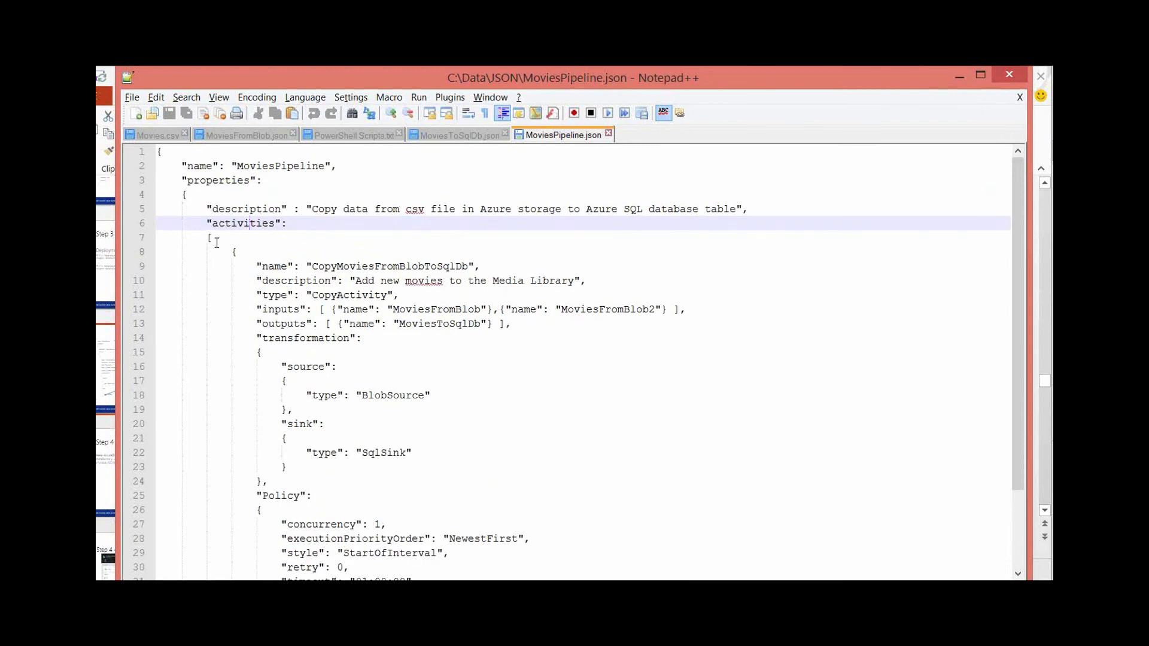
pyautogui.scroll(-1, 220, 239)
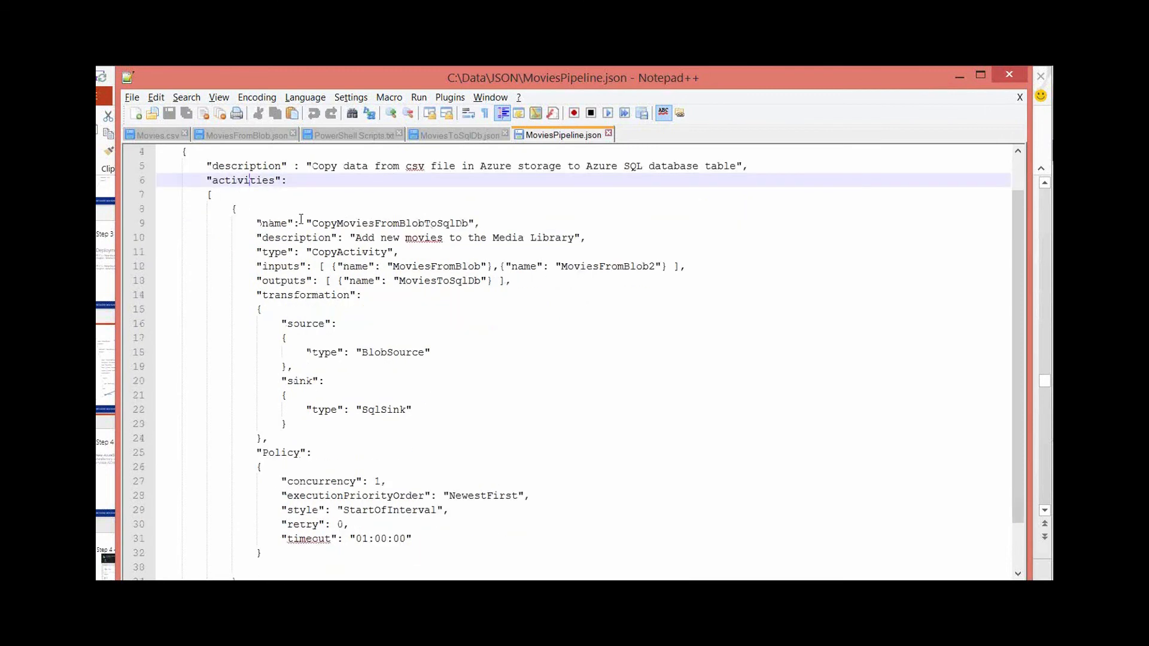
pyautogui.click(214, 195)
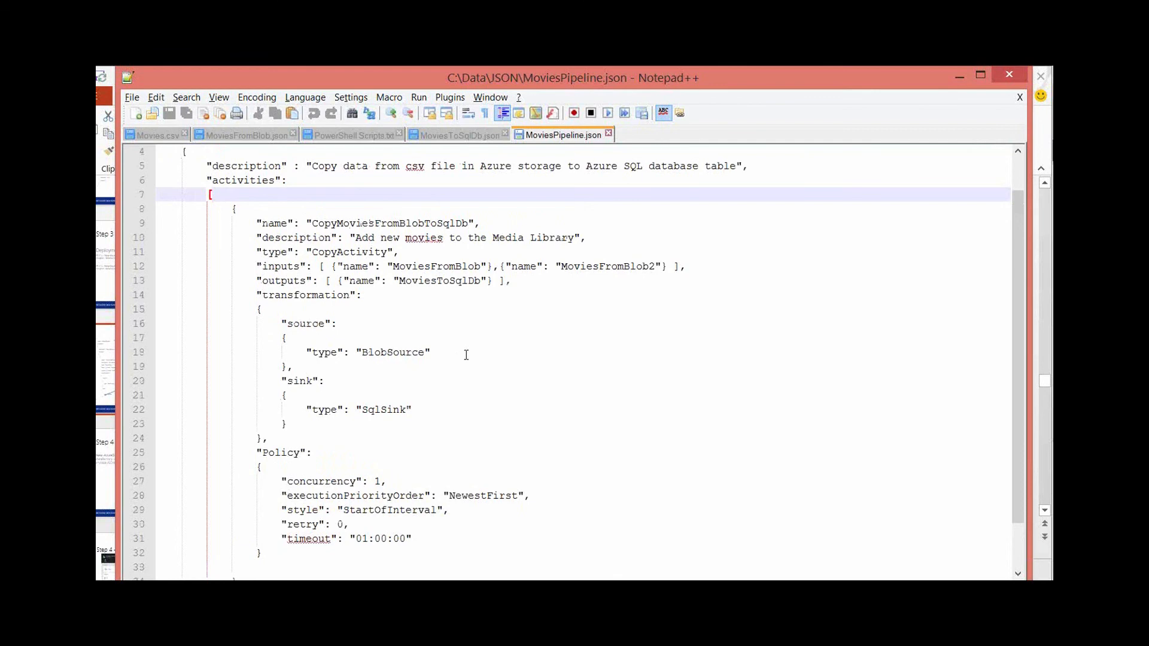
pyautogui.scroll(-1, 497, 393)
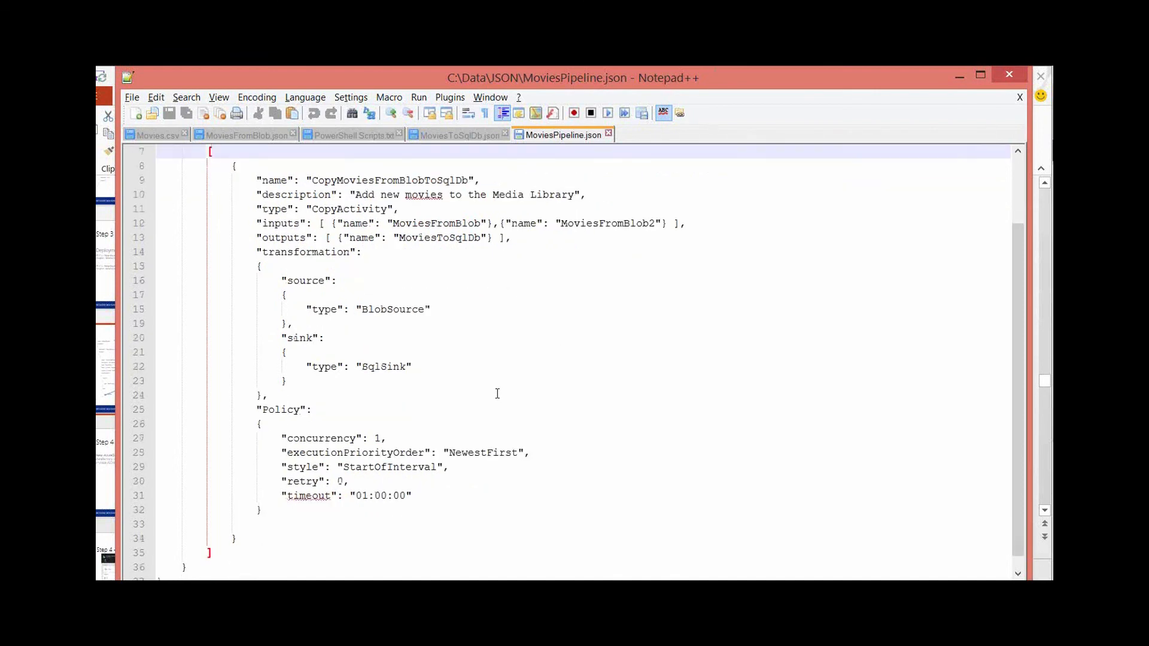
# Step: Explain CopyMoviesFromBlobToSqlDb's CopyActivity type, two blob input datasets and MoviesToSqlDb output
pyautogui.click(418, 180)
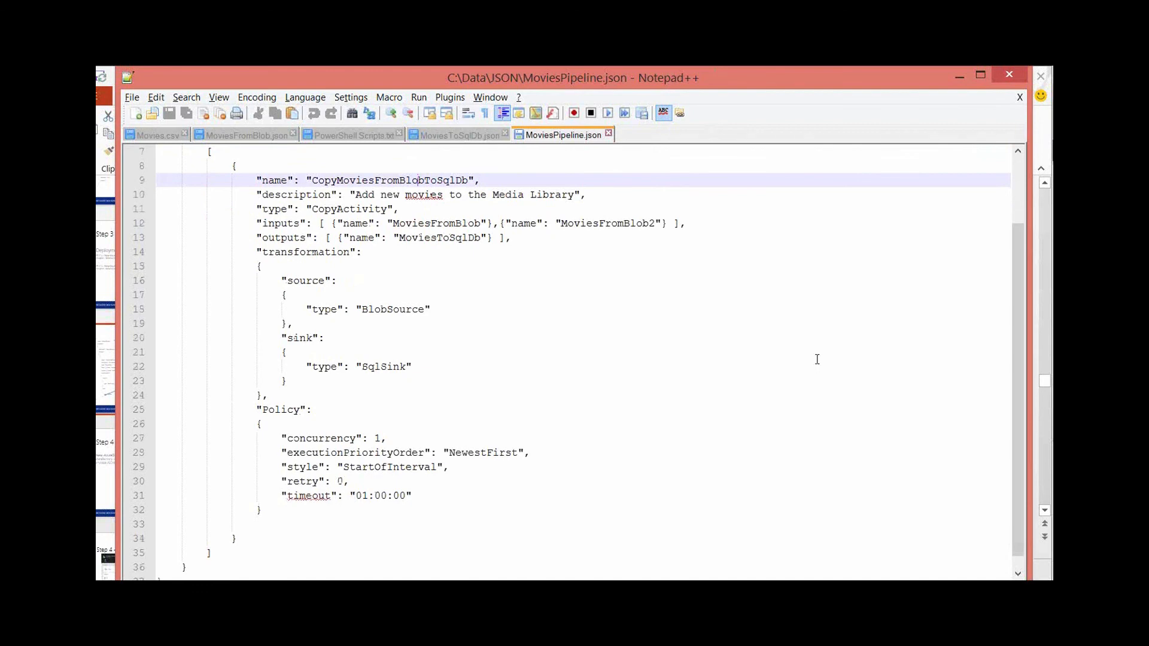
pyautogui.click(362, 206)
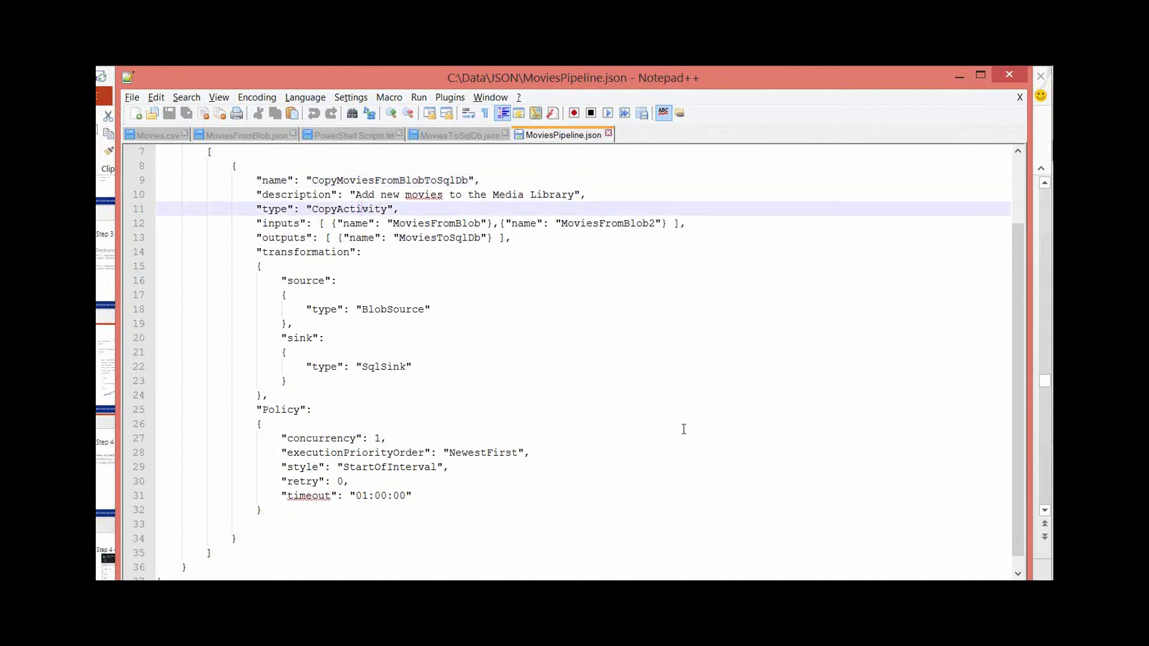
pyautogui.click(309, 223)
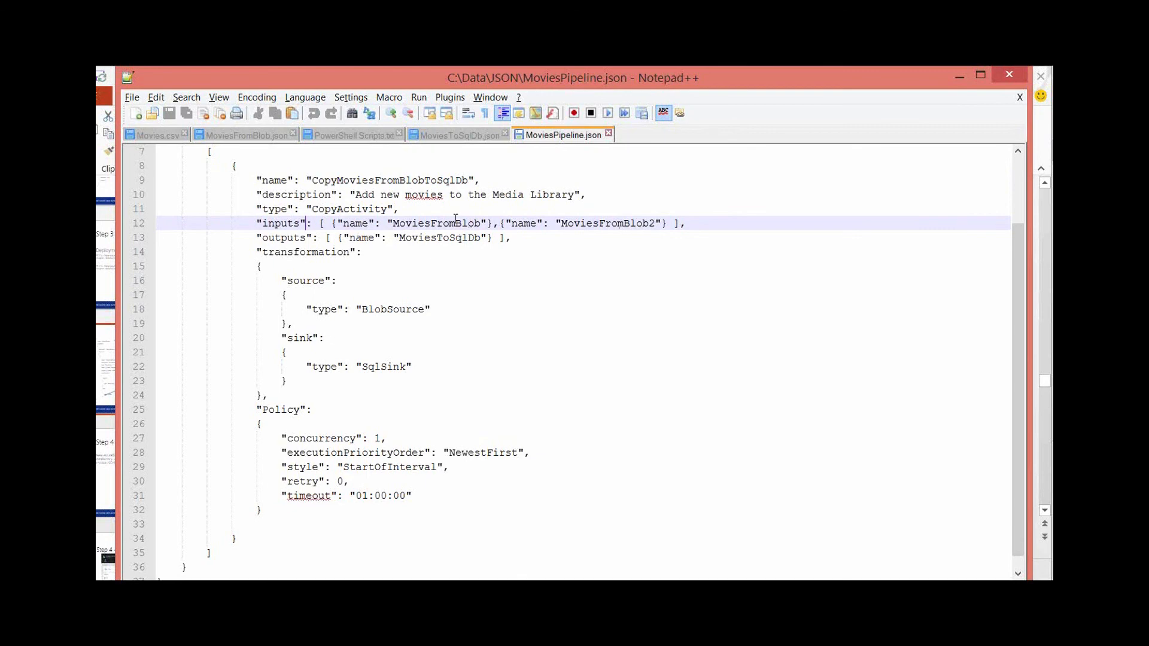
pyautogui.click(433, 243)
pyautogui.click(440, 224)
pyautogui.click(425, 238)
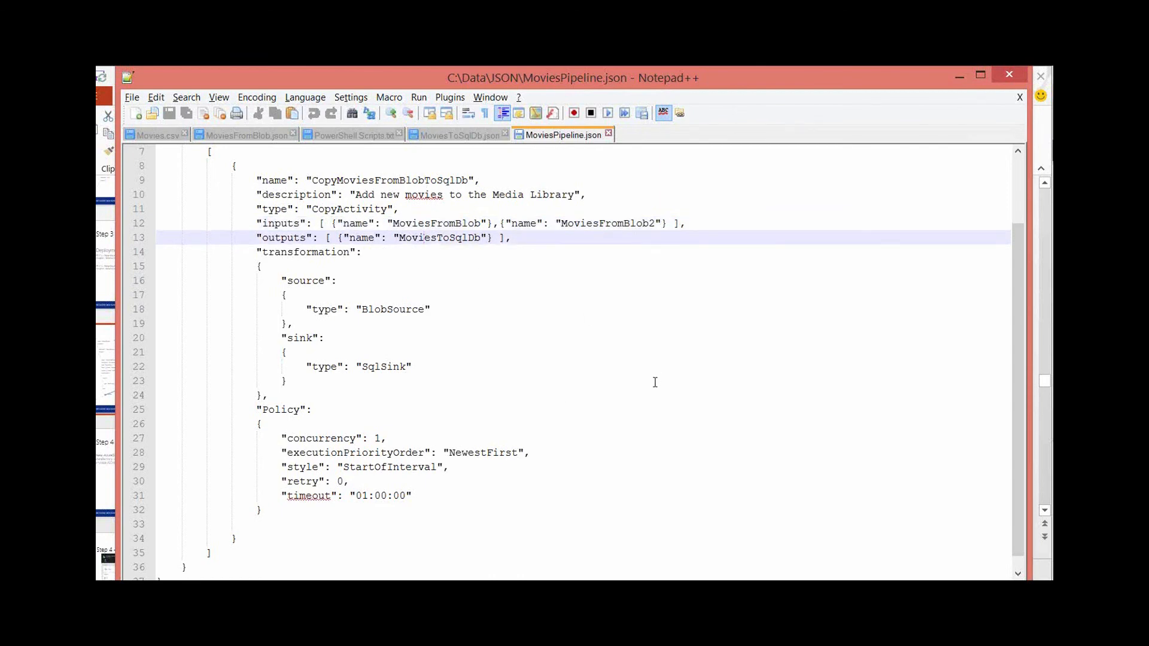
# Step: Explain the activity's BlobSource source and SqlSink sink types
pyautogui.click(479, 306)
pyautogui.scroll(-1, 488, 313)
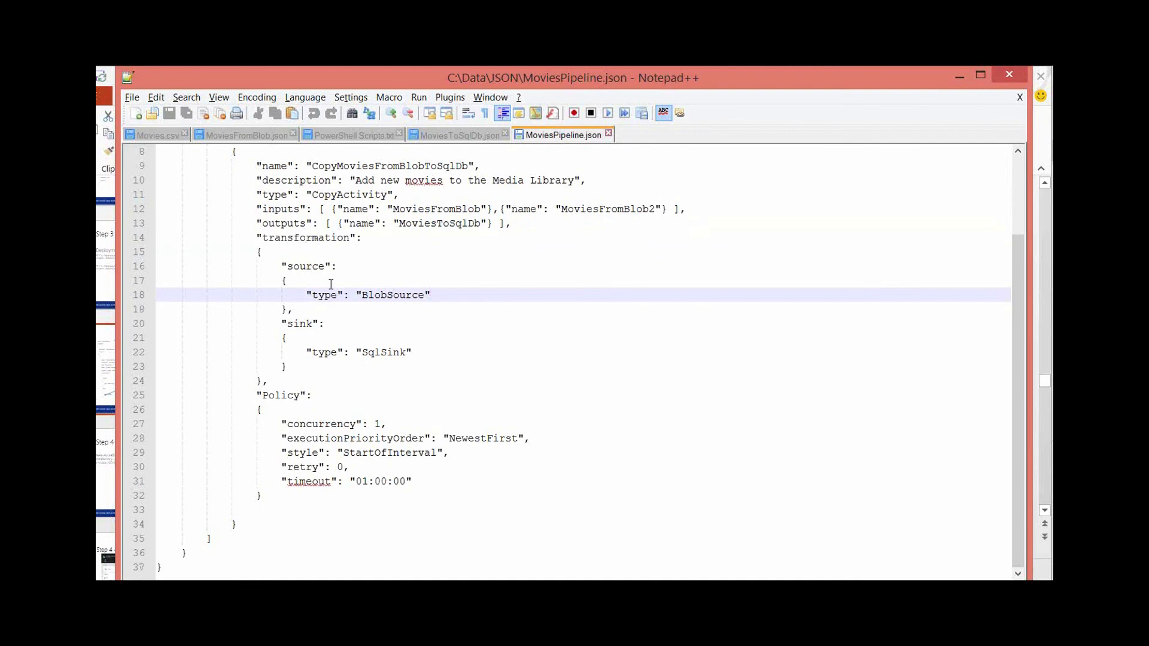
pyautogui.click(373, 353)
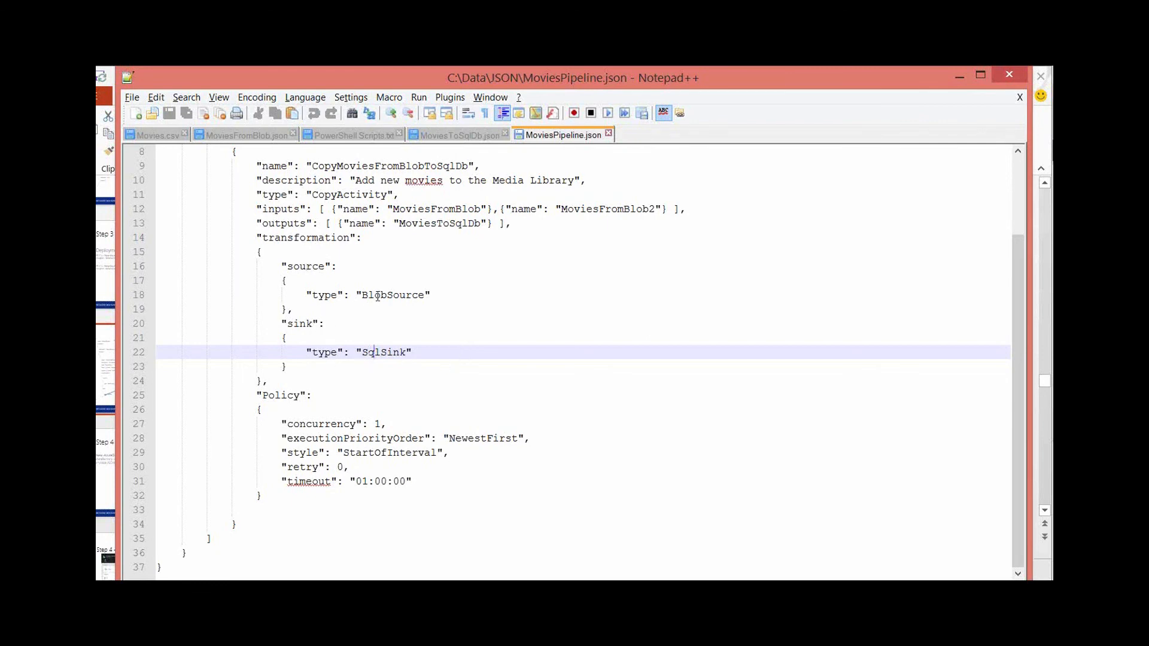
pyautogui.click(374, 296)
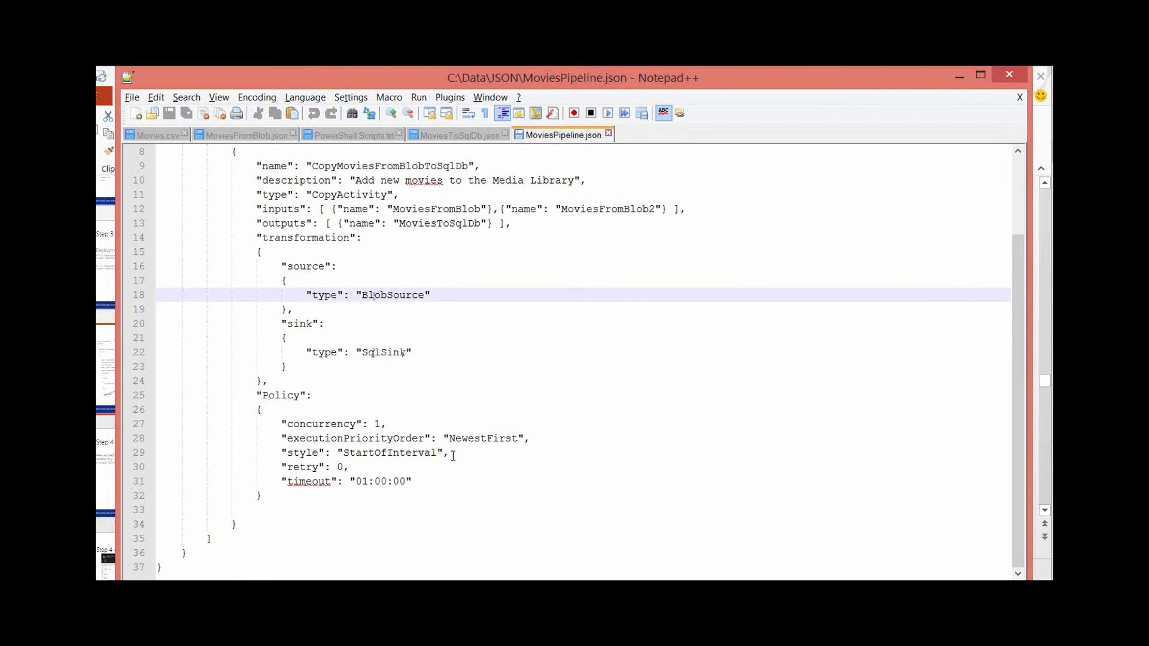
# Step: Explain the Policy settings: concurrency 1, NewestFirst execution order, 01:00:00 timeout
pyautogui.click(395, 395)
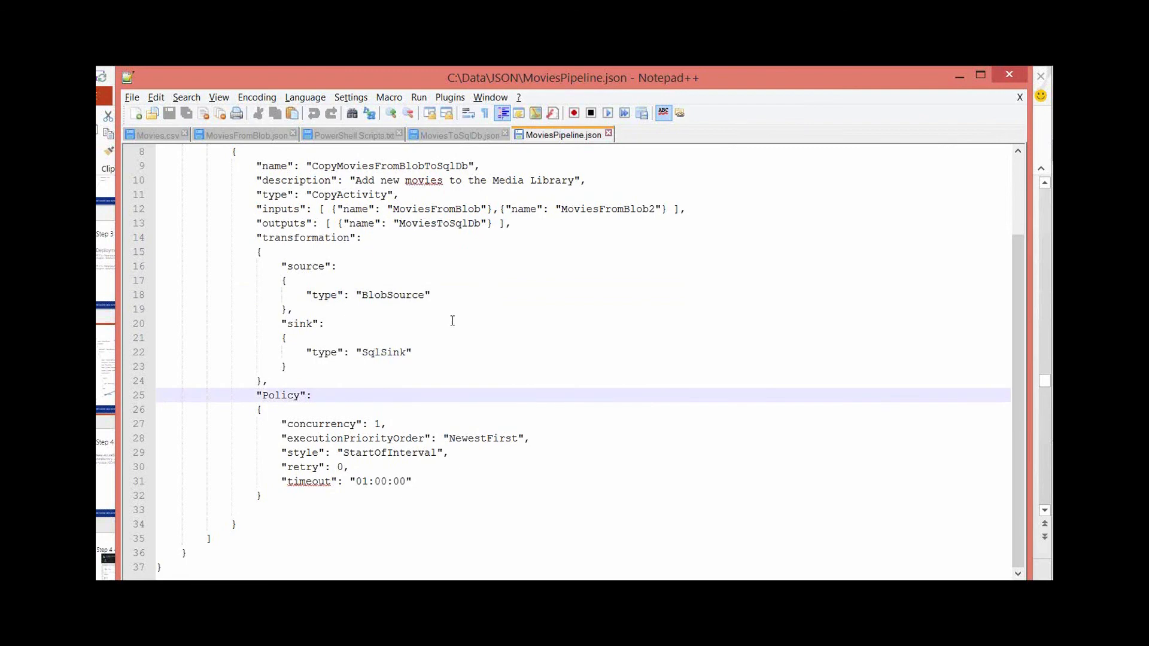
pyautogui.click(312, 424)
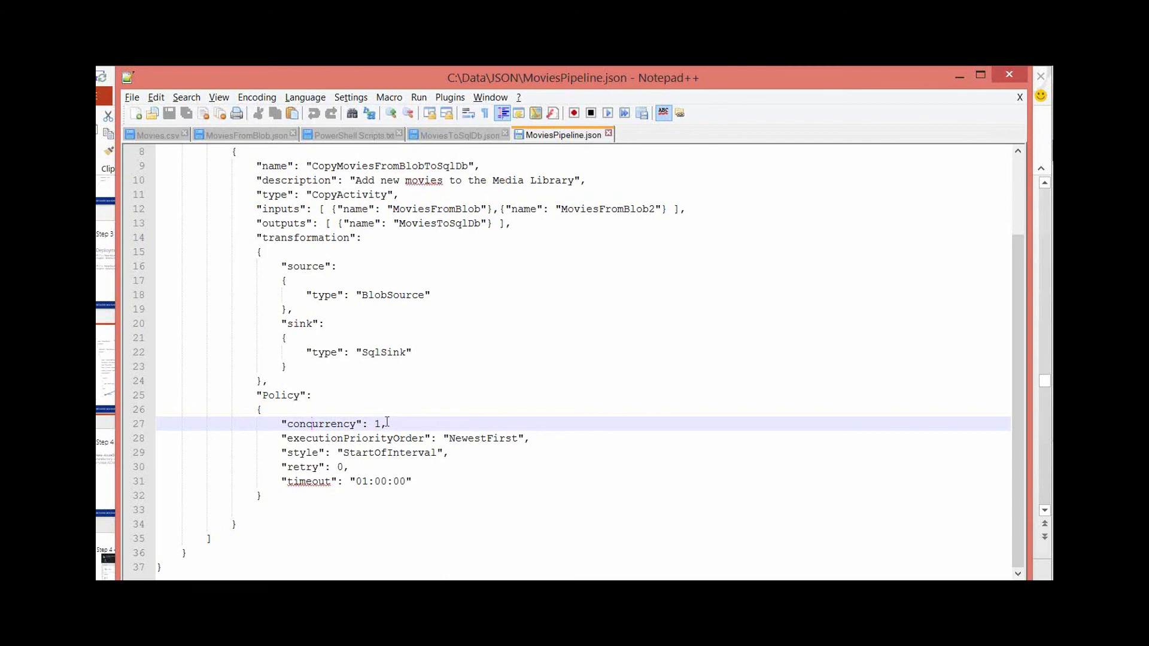
pyautogui.click(313, 442)
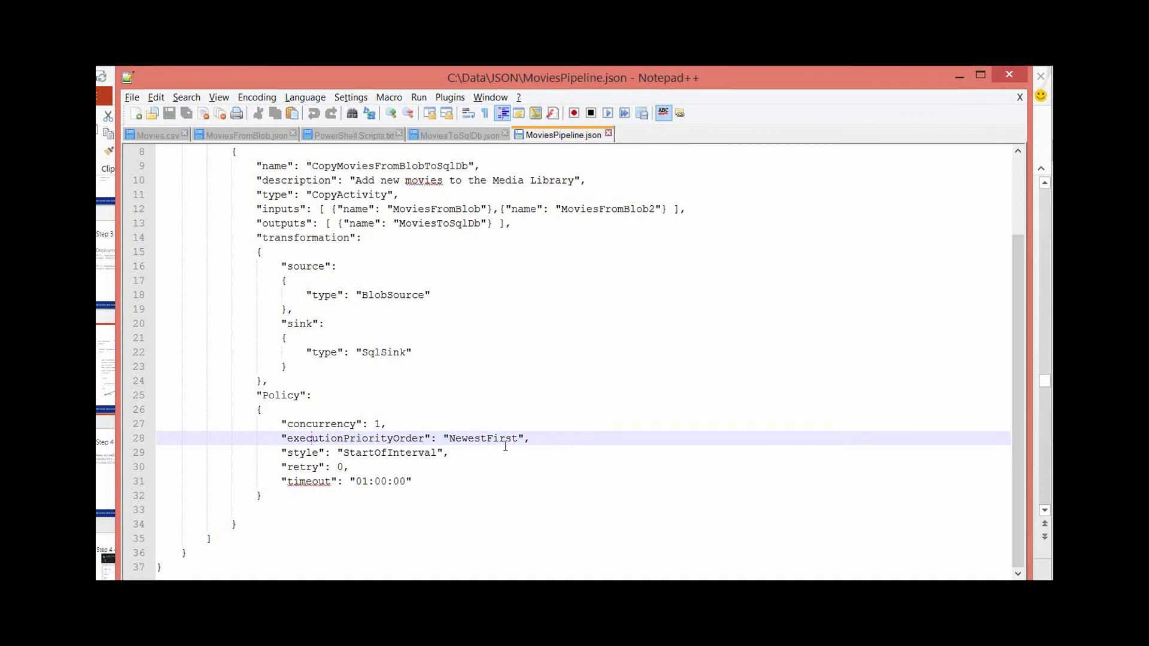
pyautogui.click(331, 467)
pyautogui.click(366, 481)
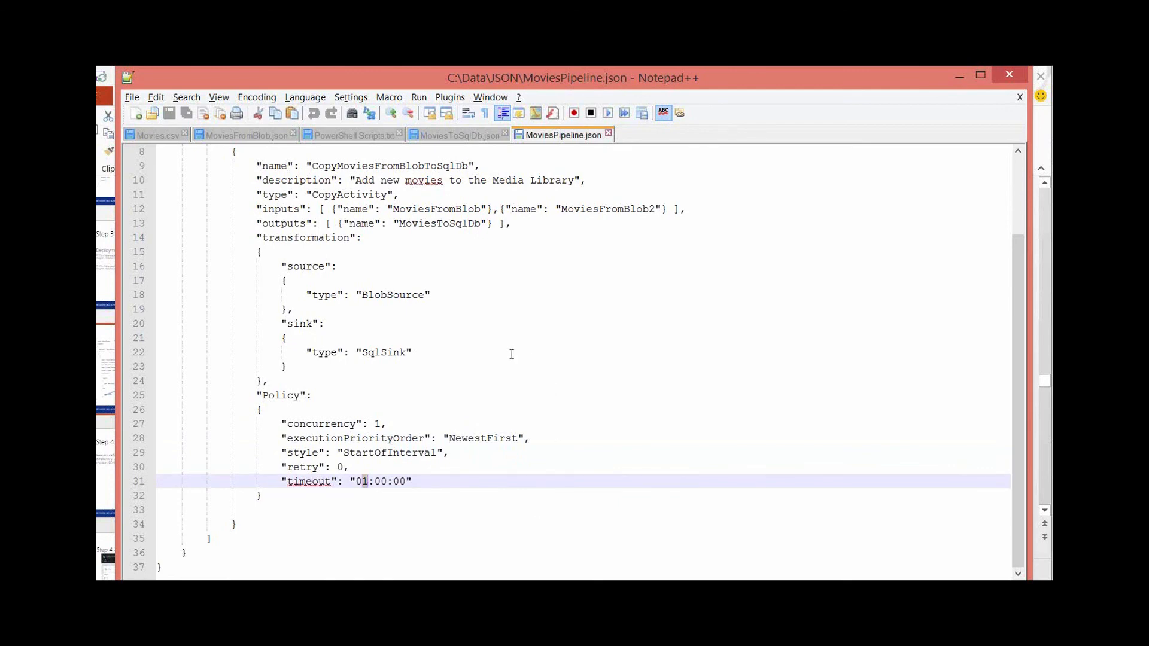
# Step: Show the Step 4 – Deploy Pipeline and Deployed Pipeline slides, then return to the Azure portal
pyautogui.hotkey('alt', 'Tab')
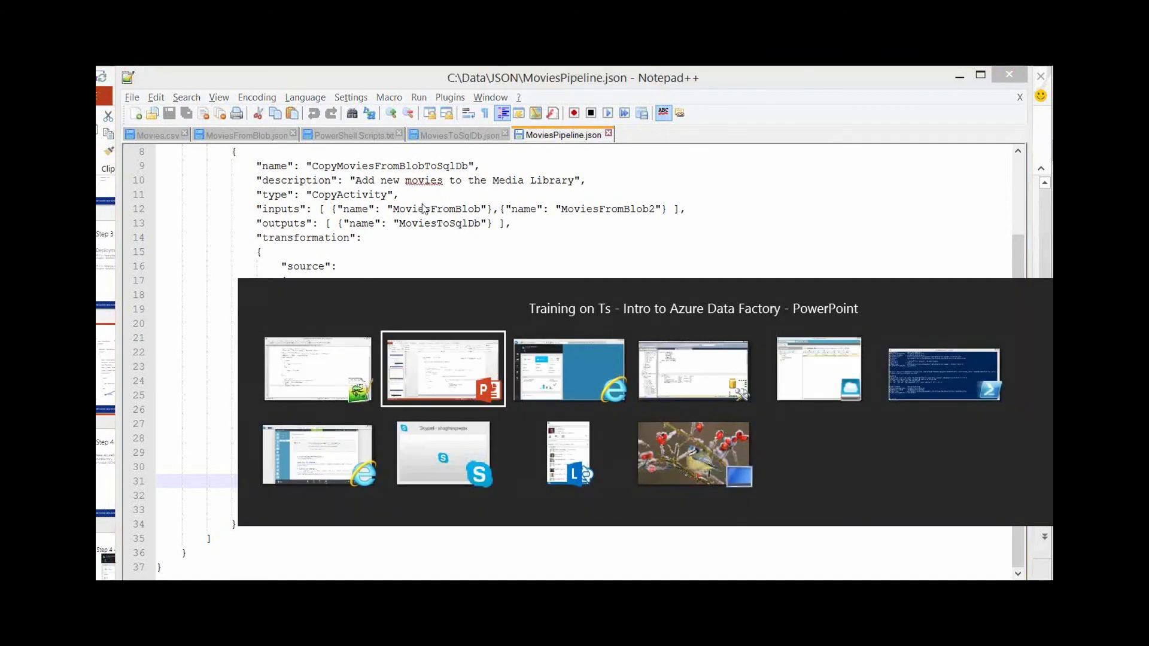
pyautogui.click(145, 495)
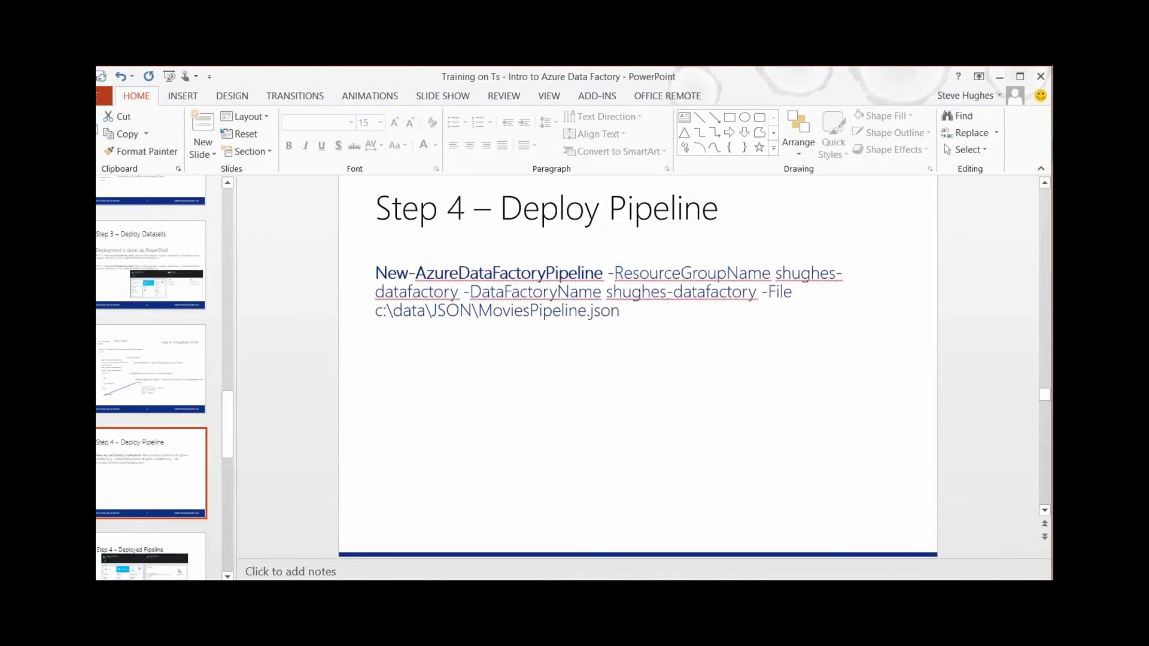
pyautogui.click(169, 553)
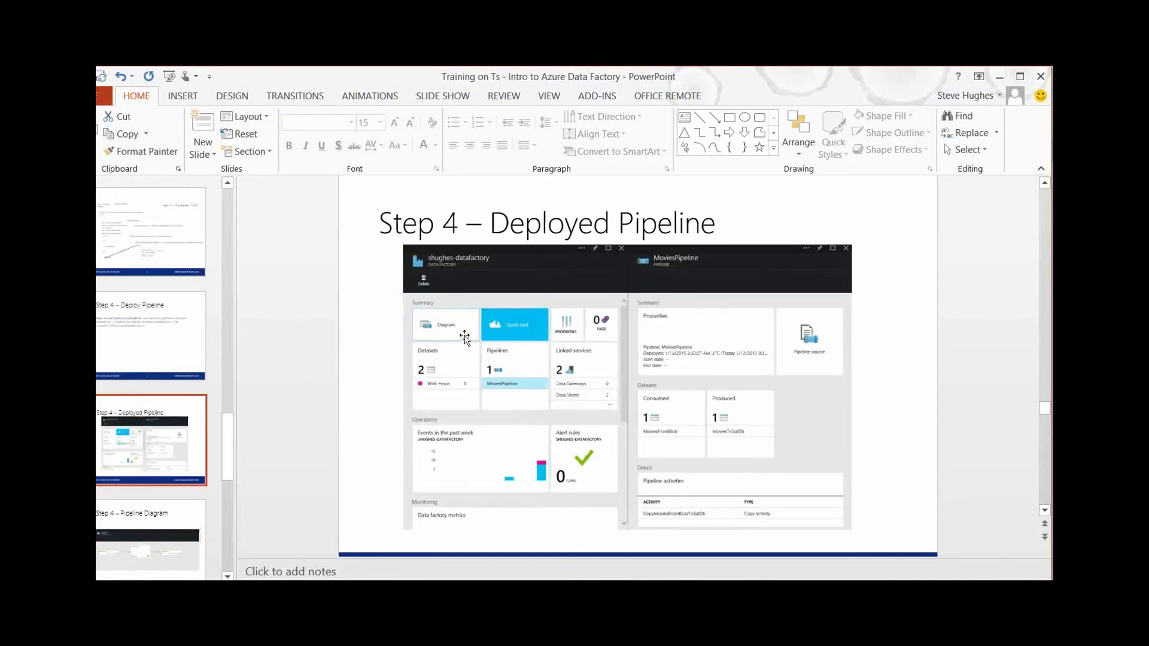
pyautogui.hotkey('alt', 'Tab')
pyautogui.hotkey('alt', 'Tab')
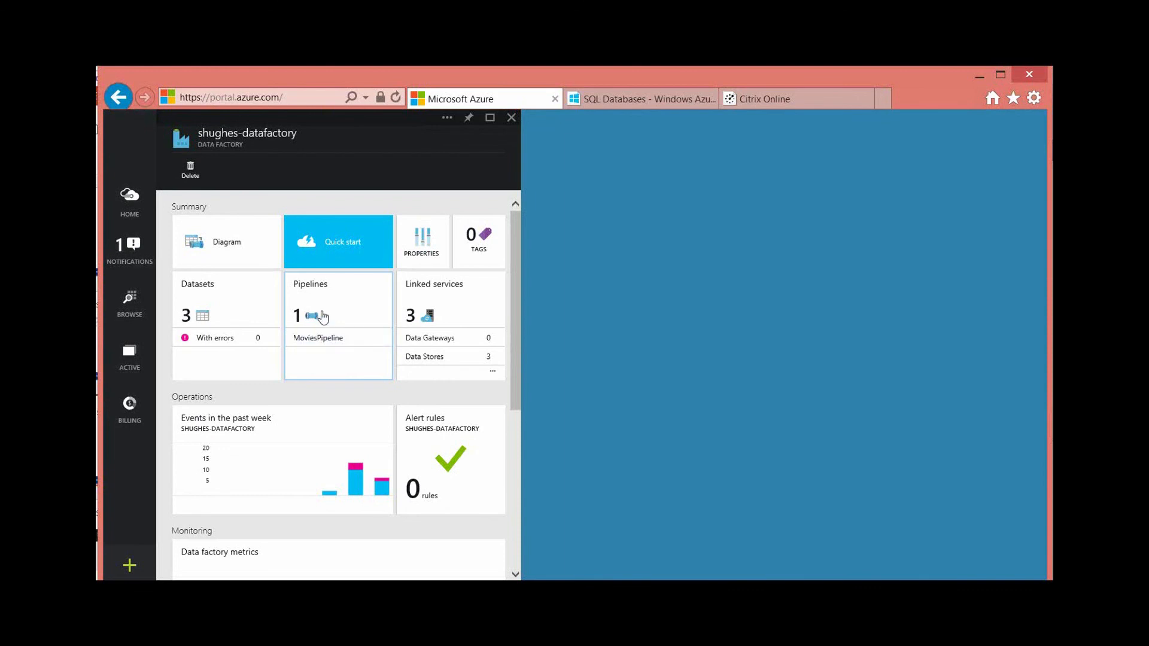
# Step: Open MoviesPipeline from the Pipelines list, view its JSON source, then scroll the blades back left
pyautogui.click(326, 315)
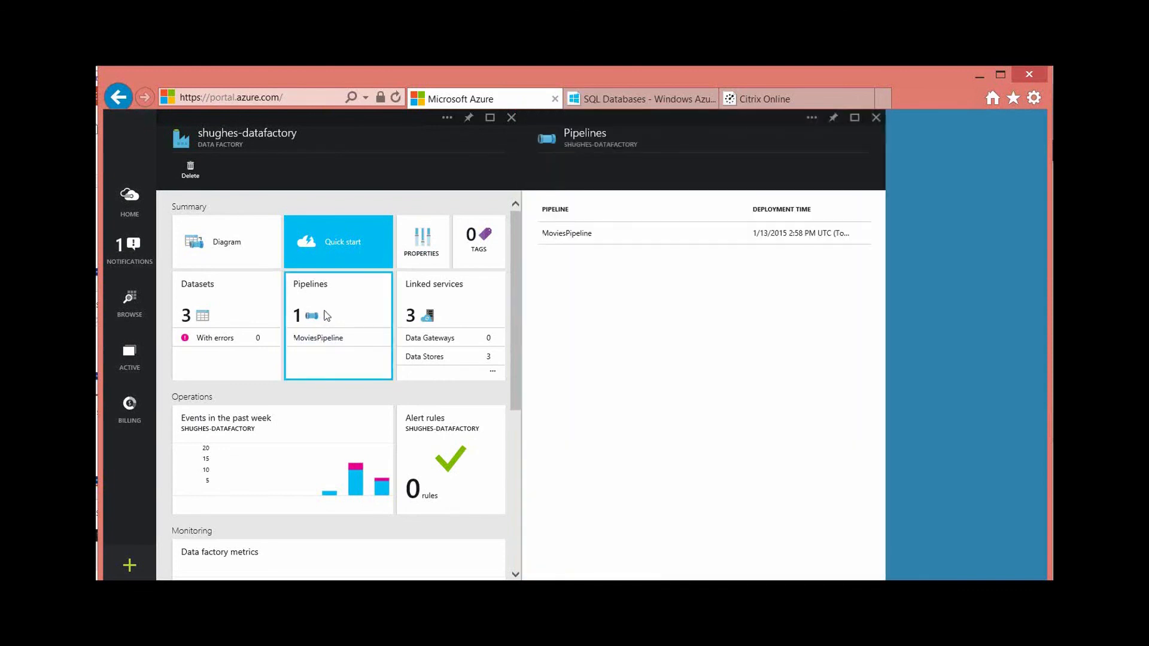
pyautogui.click(623, 238)
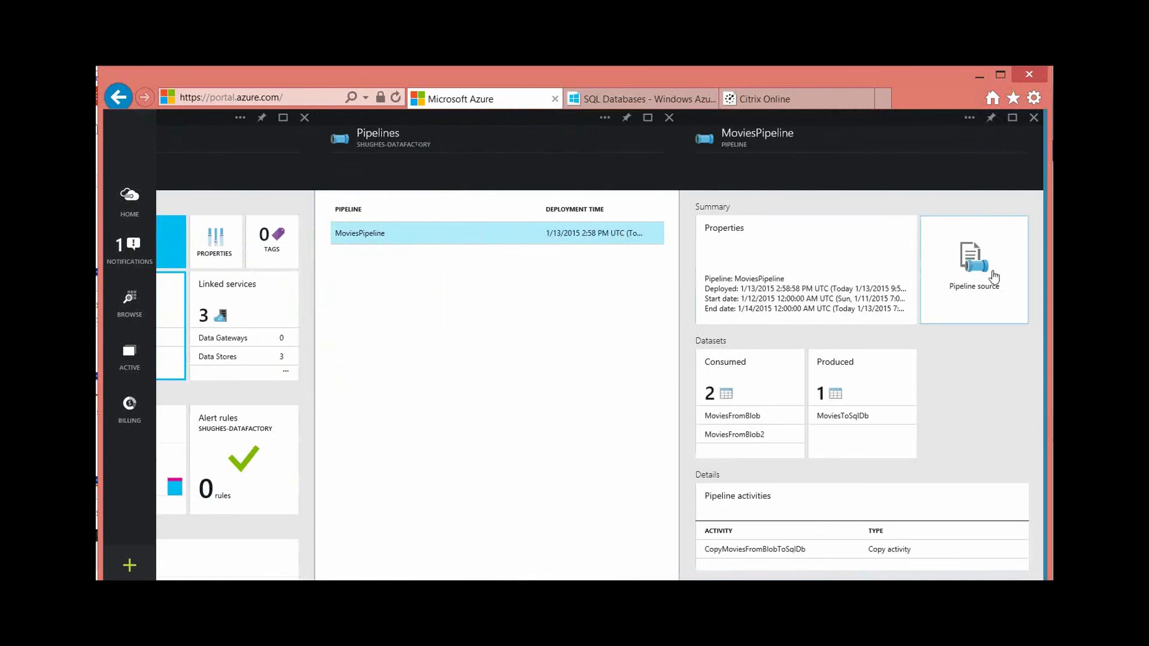
pyautogui.click(992, 274)
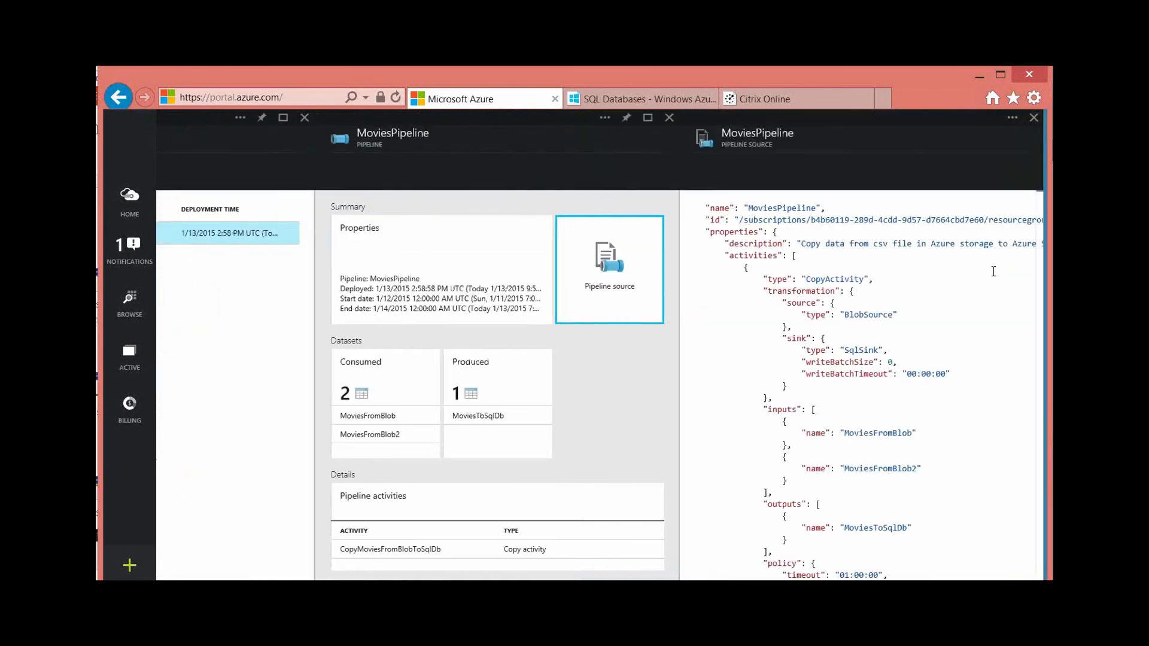
pyautogui.scroll(-7, 990, 281)
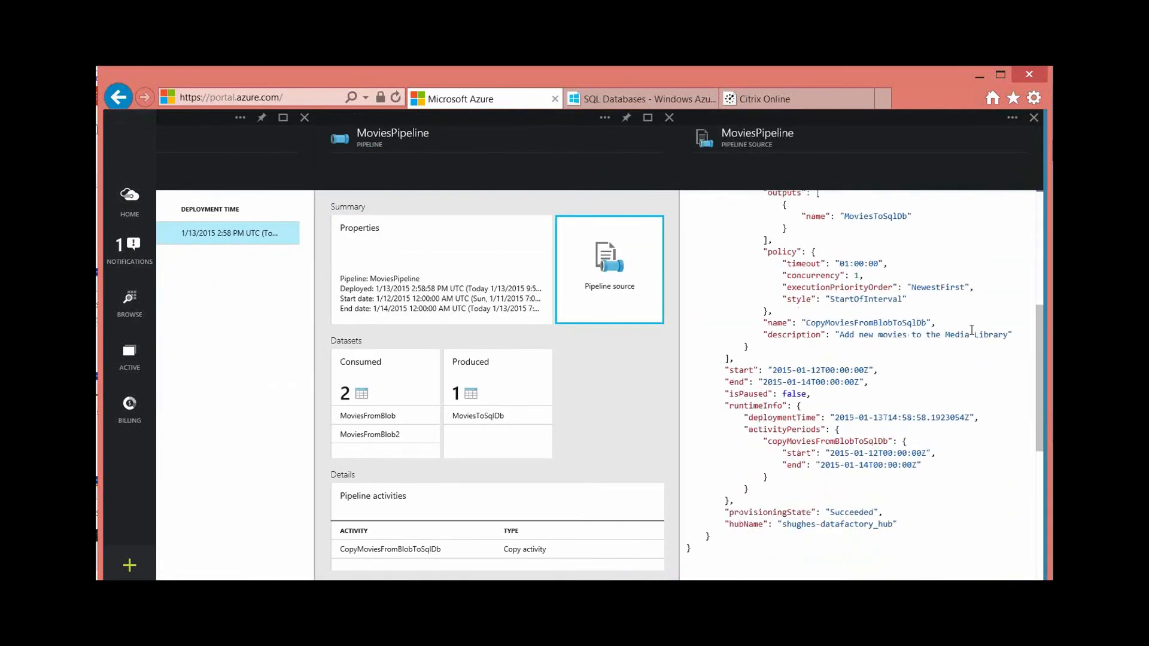
pyautogui.scroll(8, 972, 329)
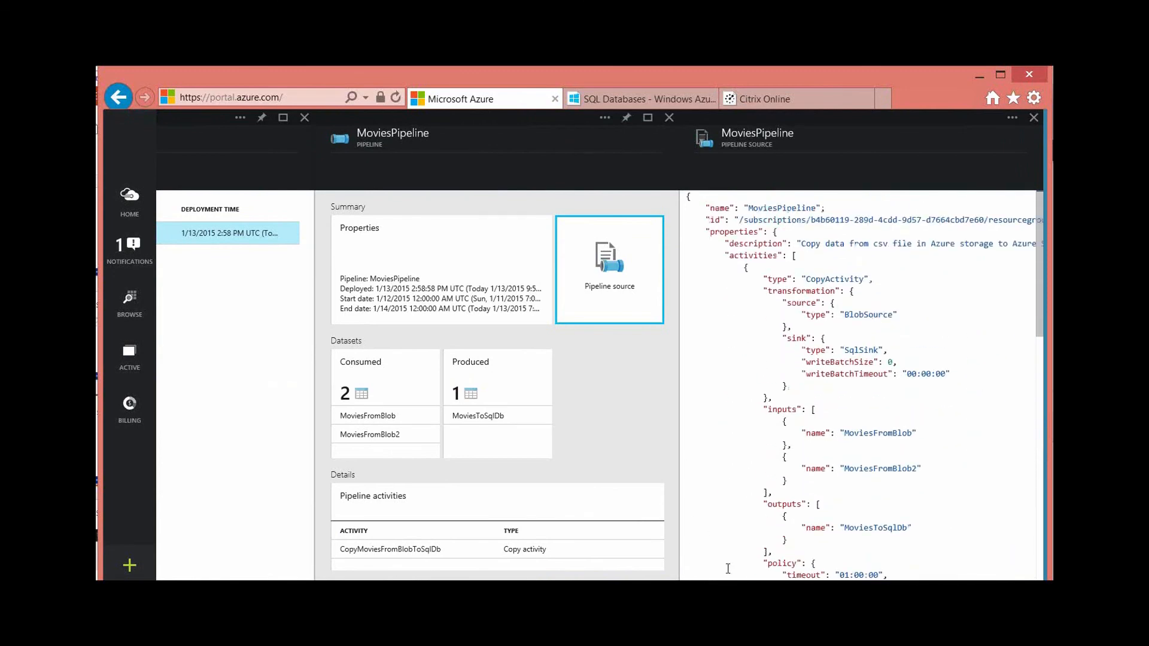
pyautogui.hscroll(-6, 715, 461)
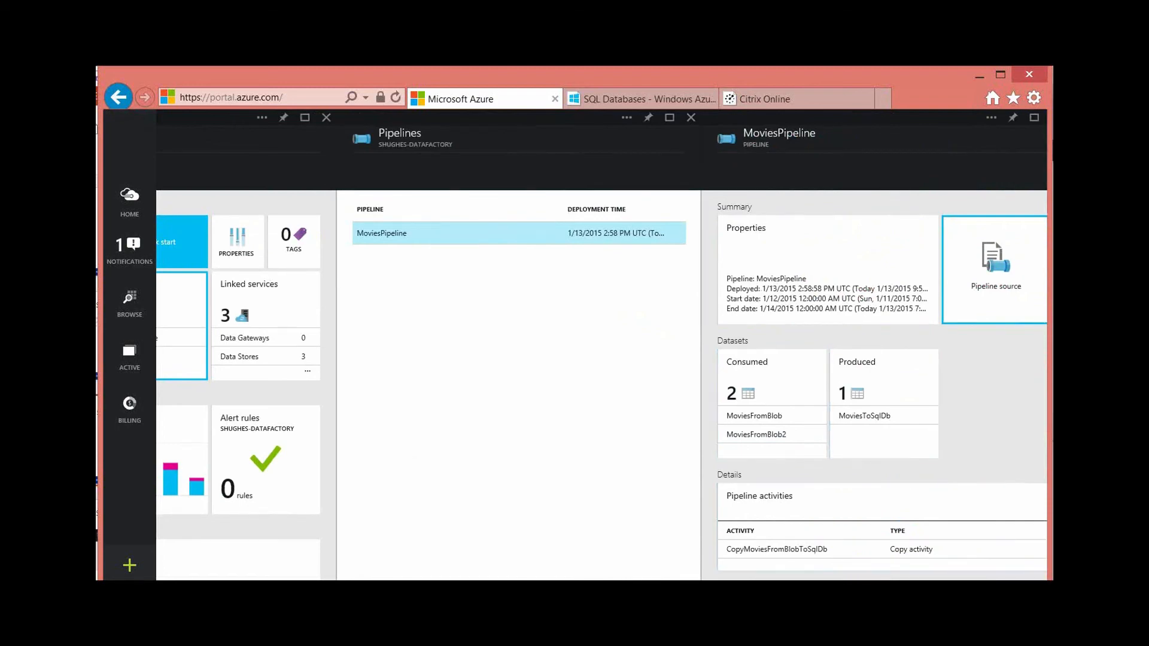
pyautogui.hscroll(-3, 574, 385)
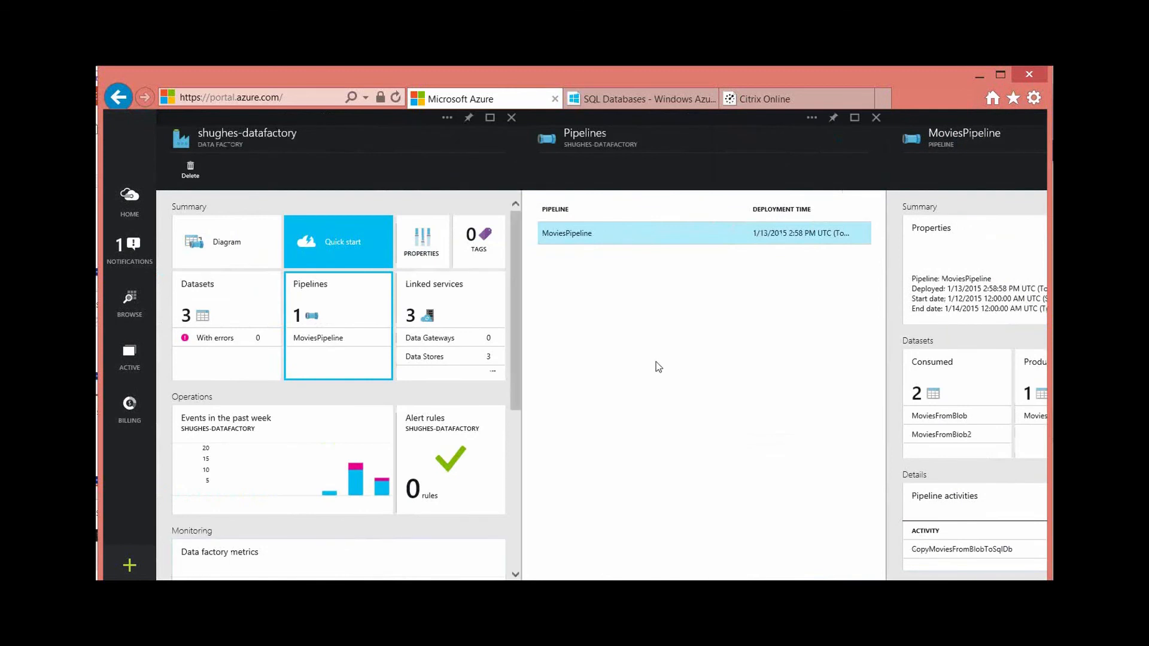
# Step: Open the pipeline diagram and inspect the MoviesFromBlob2 table's details, then close them
pyautogui.click(232, 258)
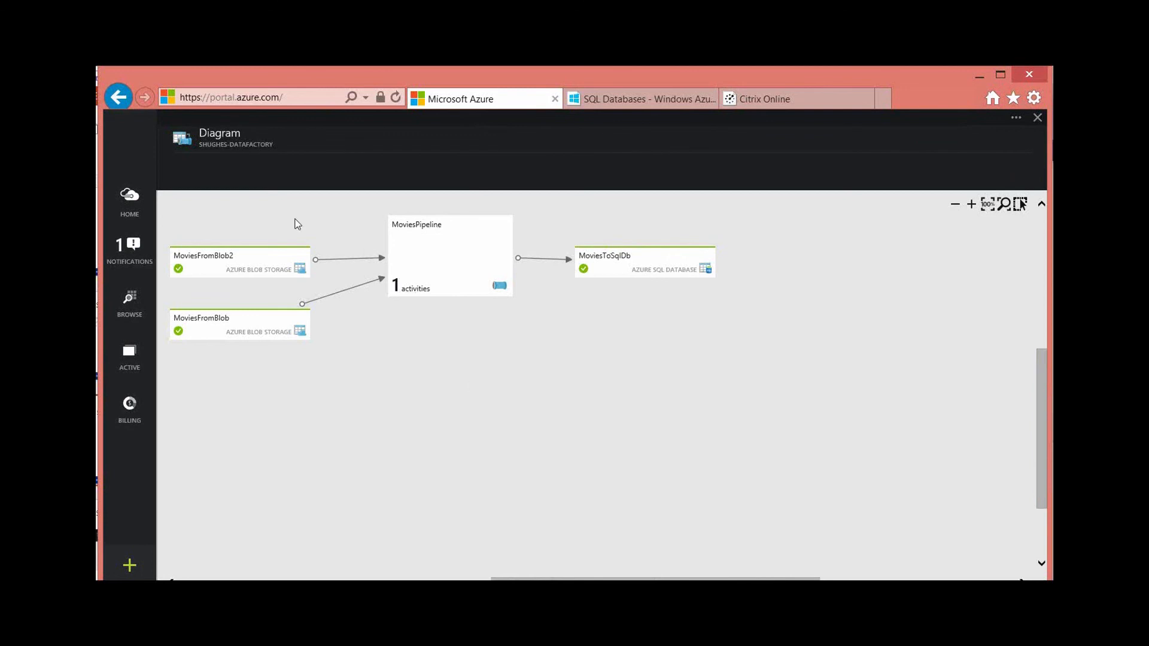
pyautogui.click(244, 269)
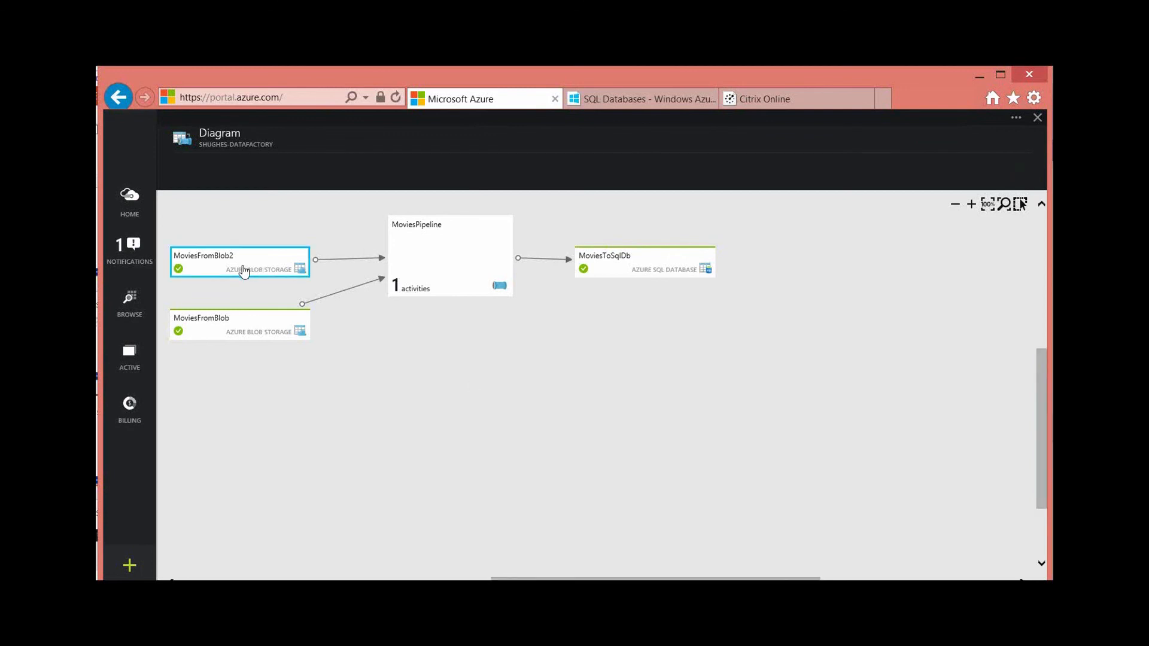
pyautogui.doubleClick(243, 269)
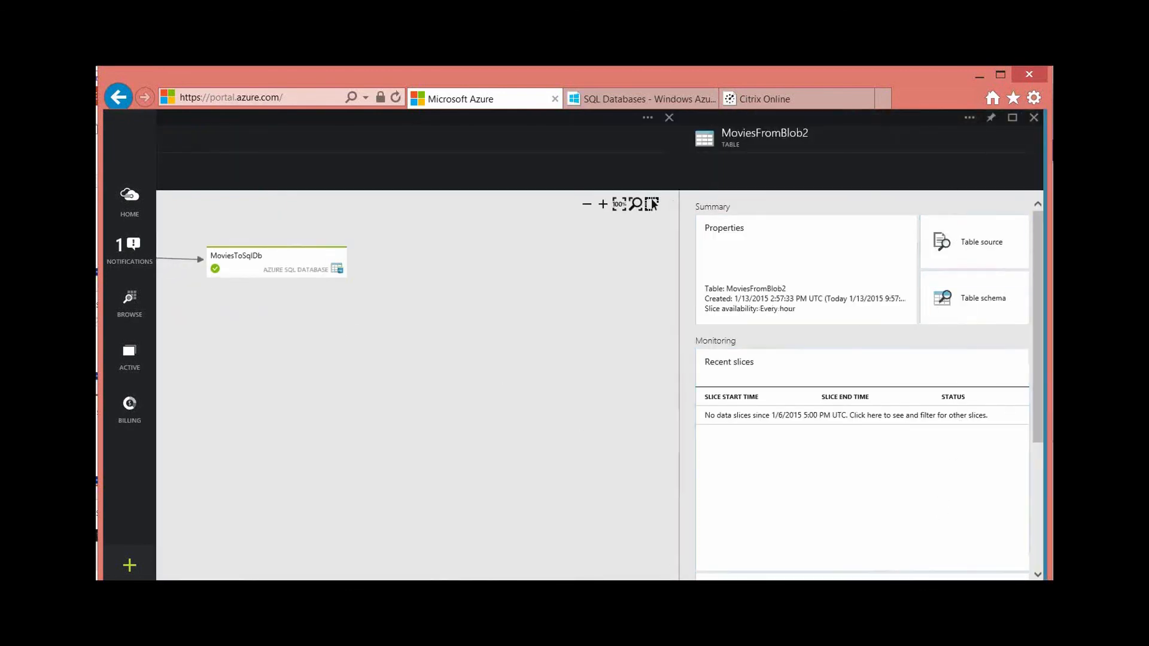
pyautogui.hscroll(-10, 575, 383)
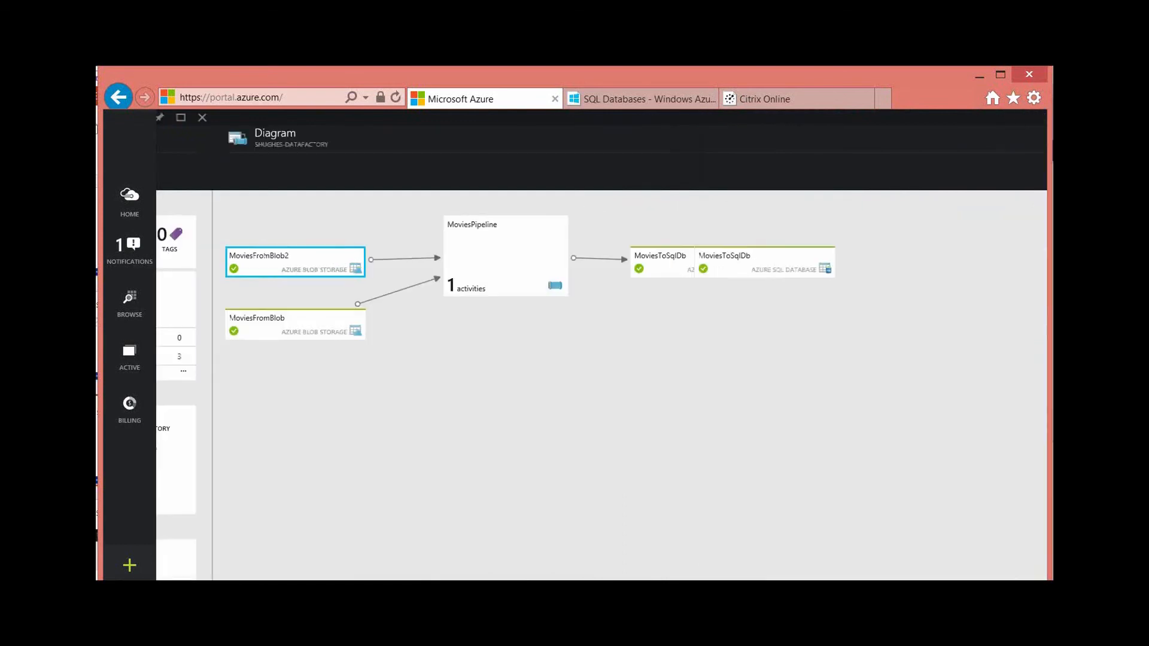
pyautogui.hscroll(10, 847, 122)
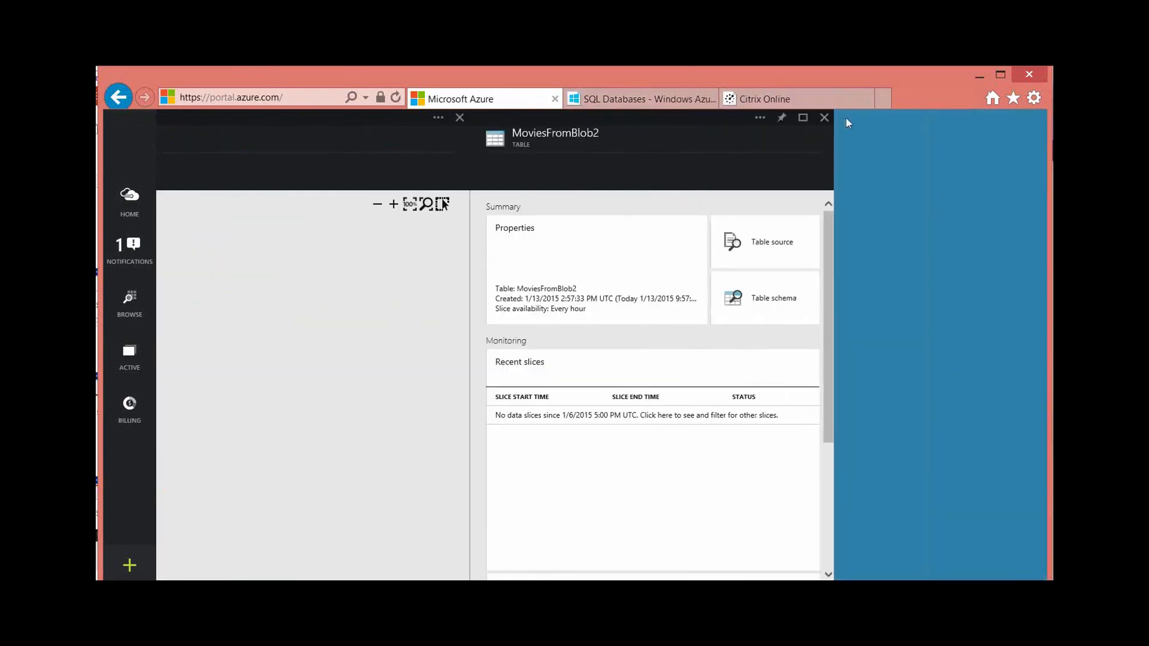
pyautogui.click(825, 117)
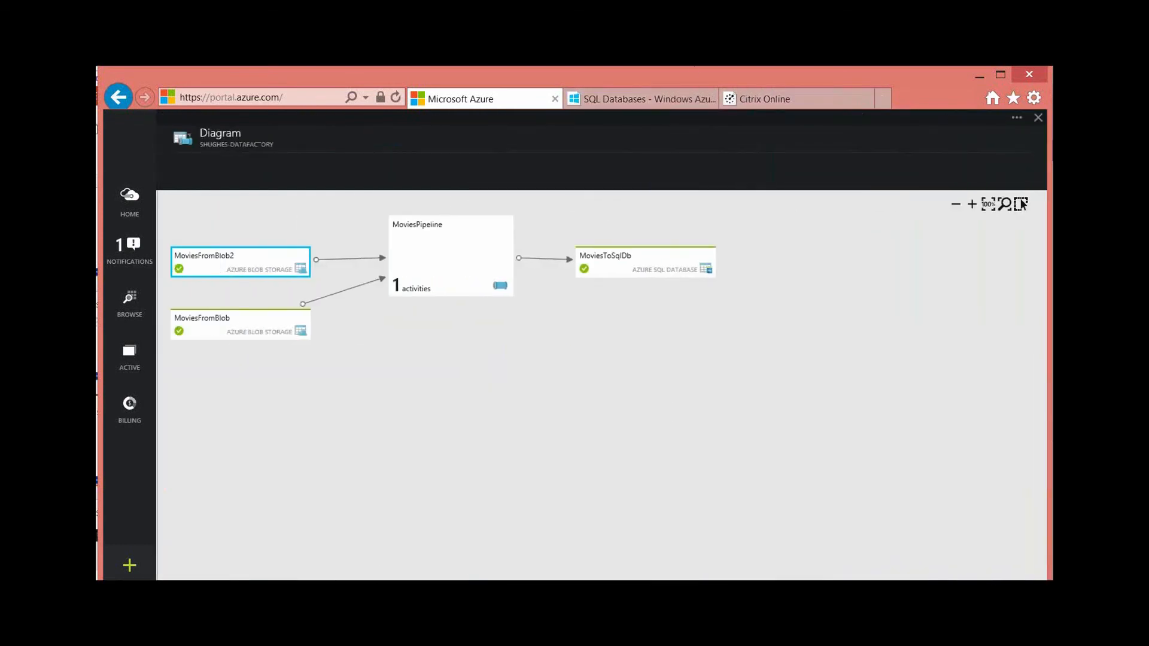
# Step: Reset the diagram to show the whole pipeline, then close the Diagram blade
pyautogui.hscroll(-12, 602, 386)
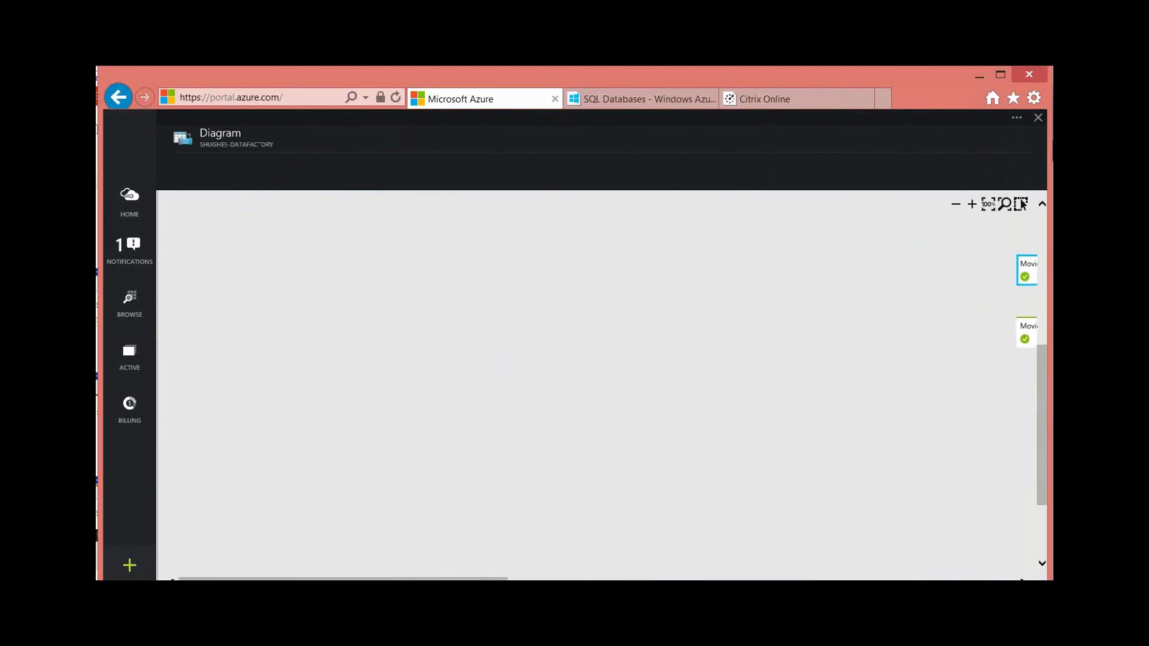
pyautogui.click(1020, 204)
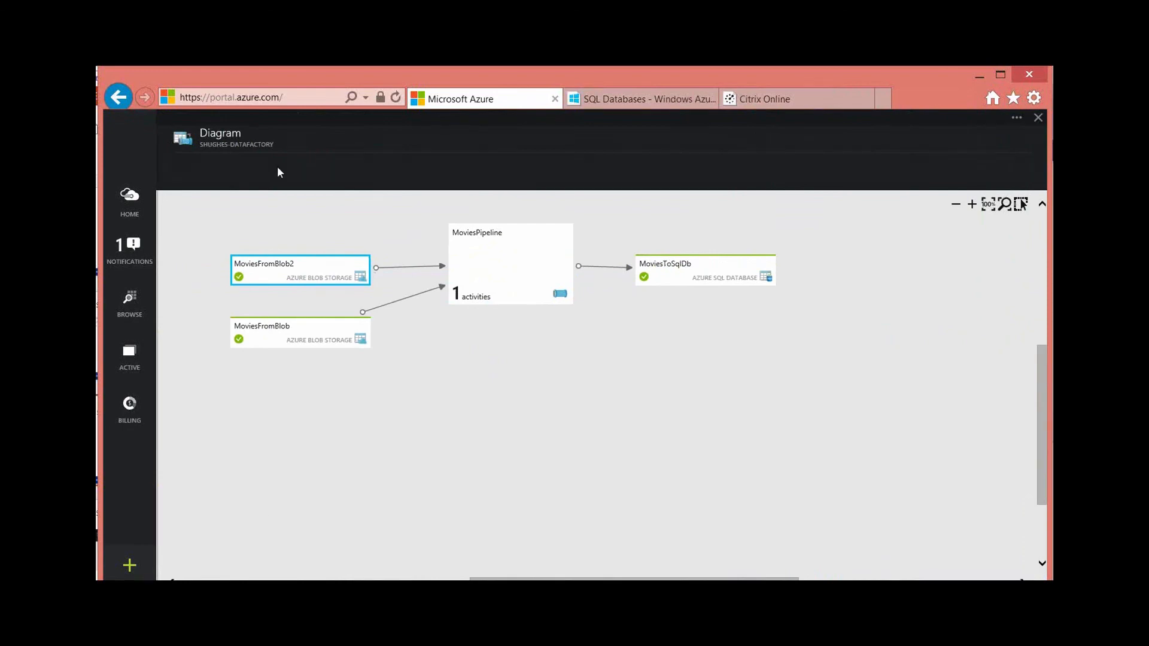
pyautogui.click(1038, 117)
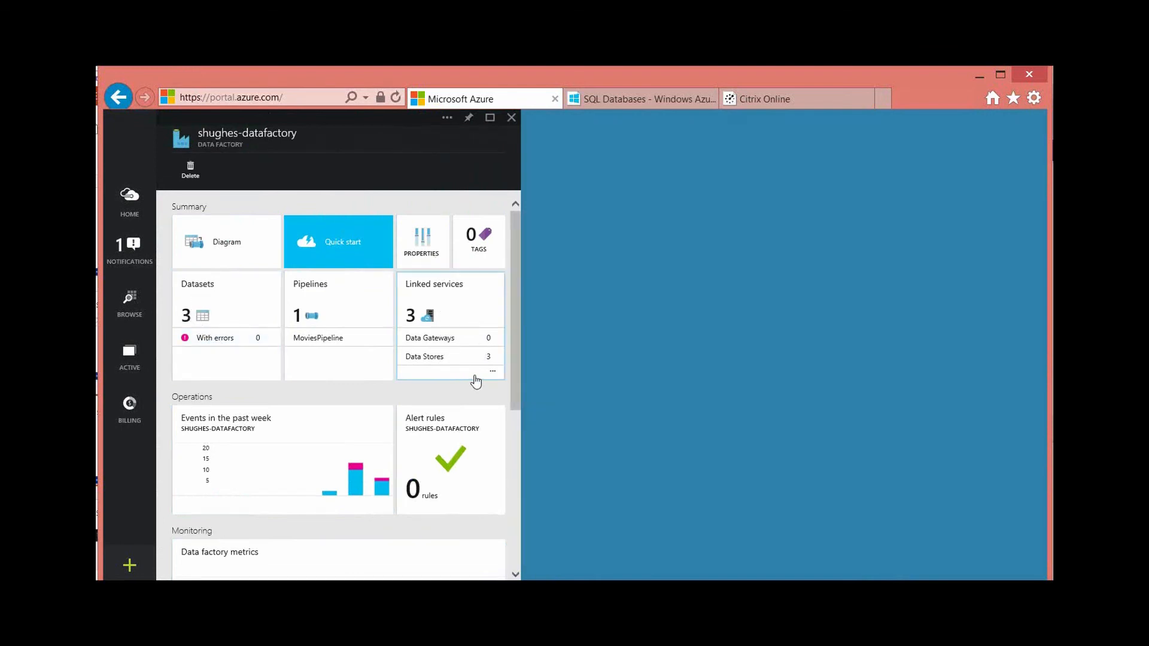
pyautogui.click(464, 332)
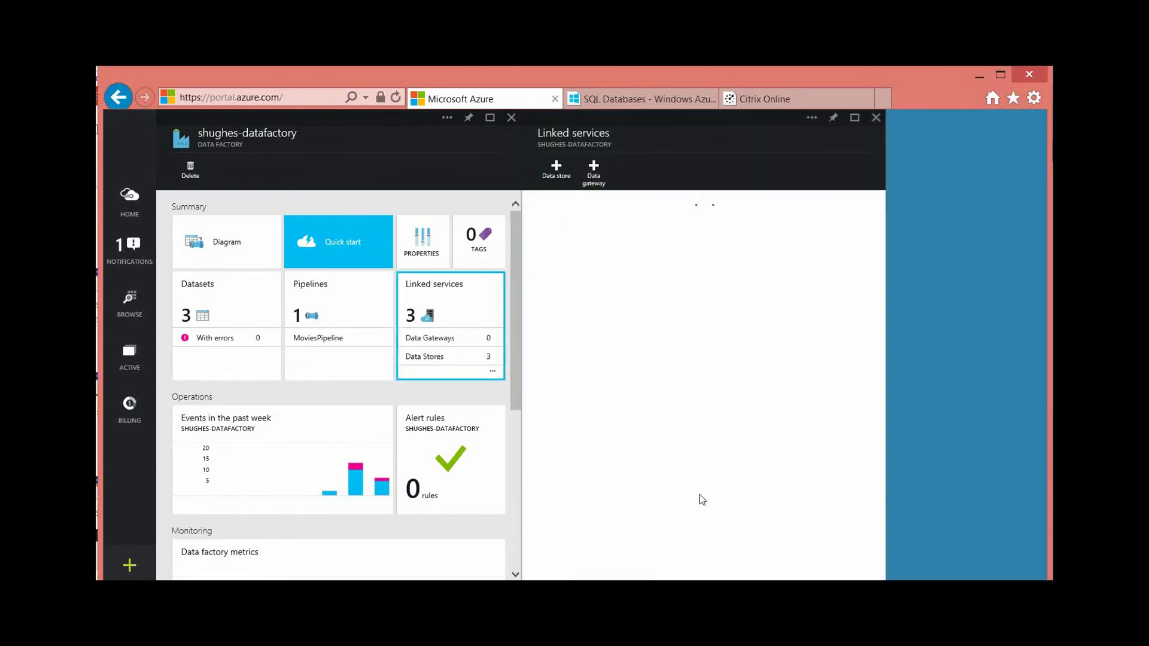
pyautogui.click(877, 119)
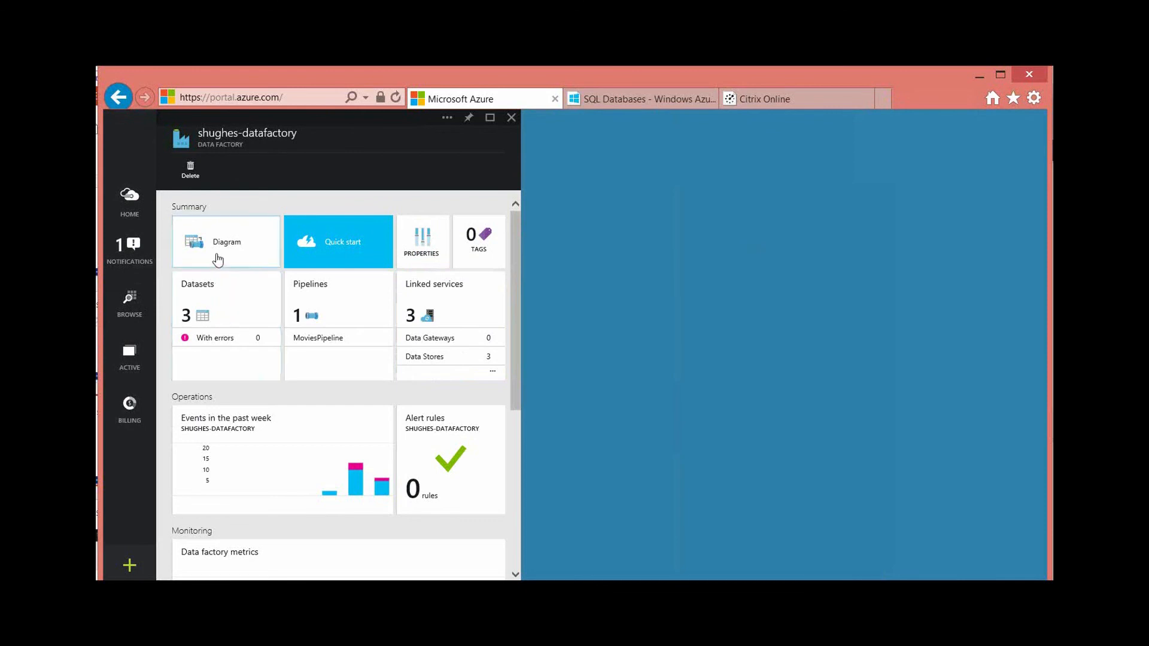
pyautogui.click(417, 248)
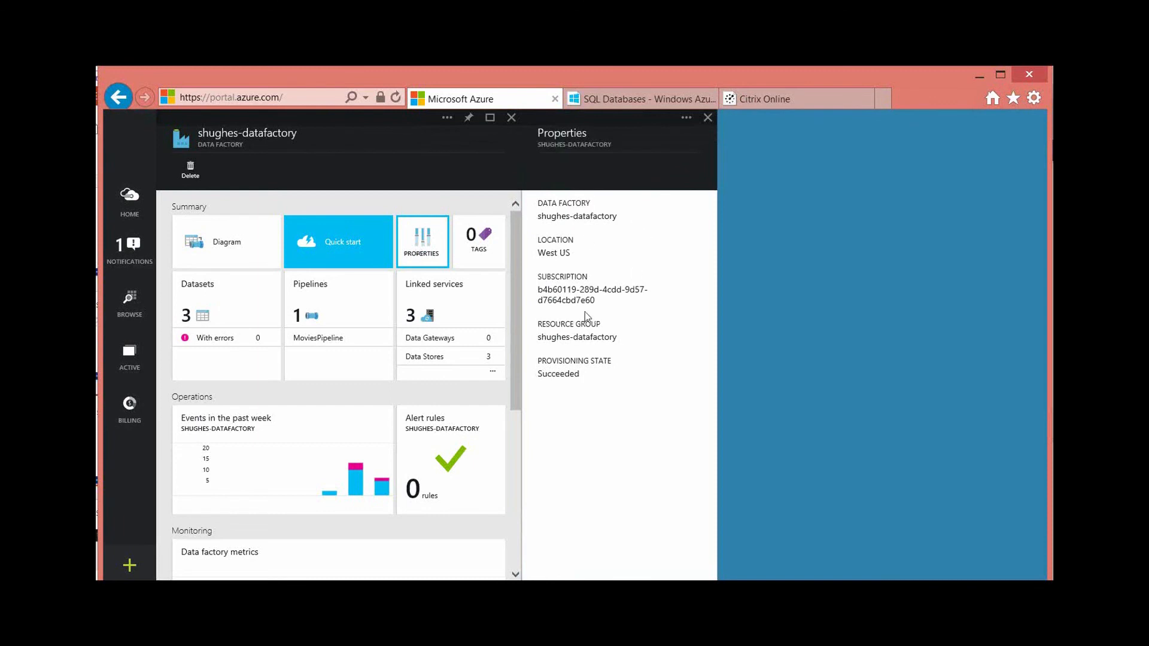
pyautogui.click(707, 117)
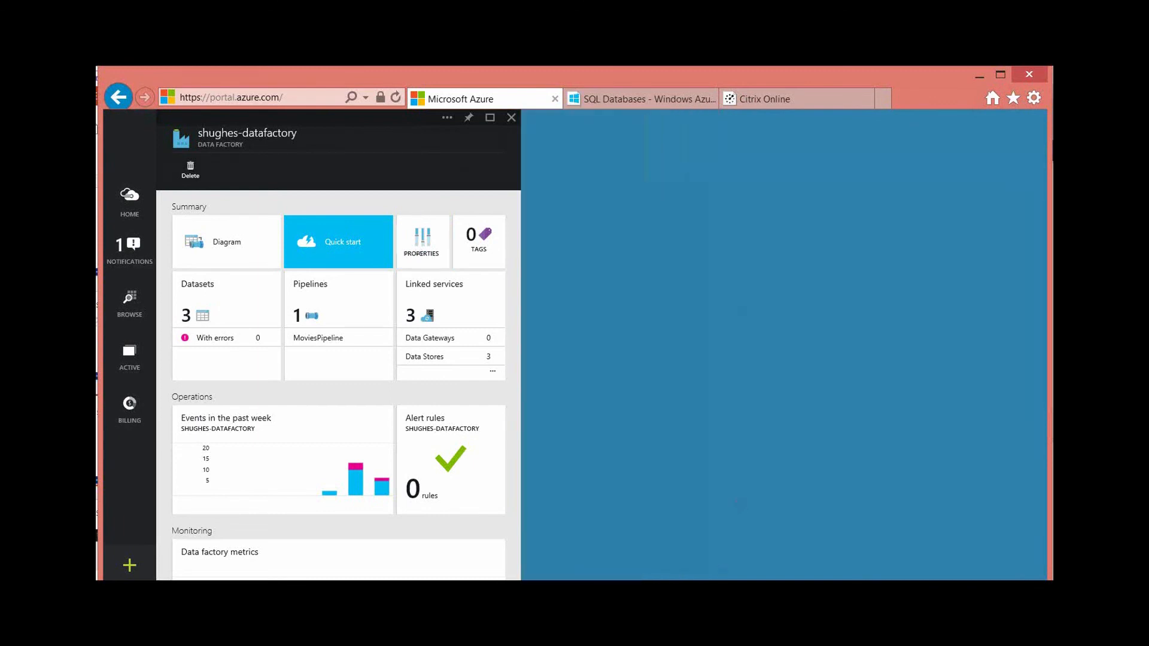
pyautogui.scroll(-1, 379, 461)
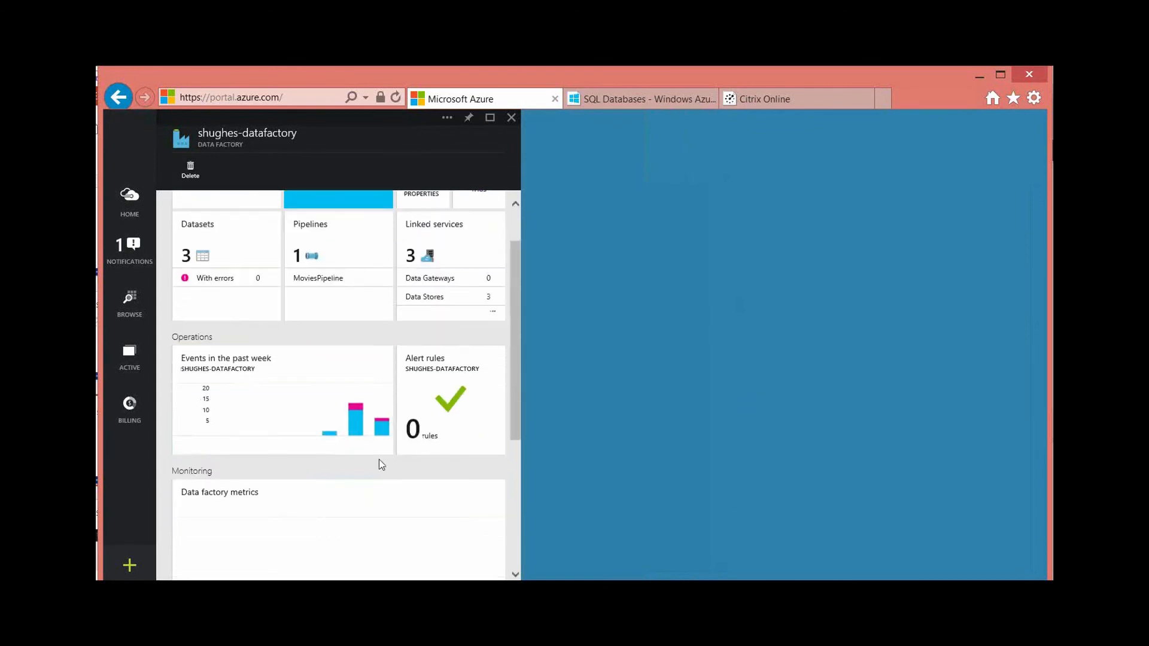
pyautogui.scroll(-2, 379, 459)
pyautogui.click(449, 289)
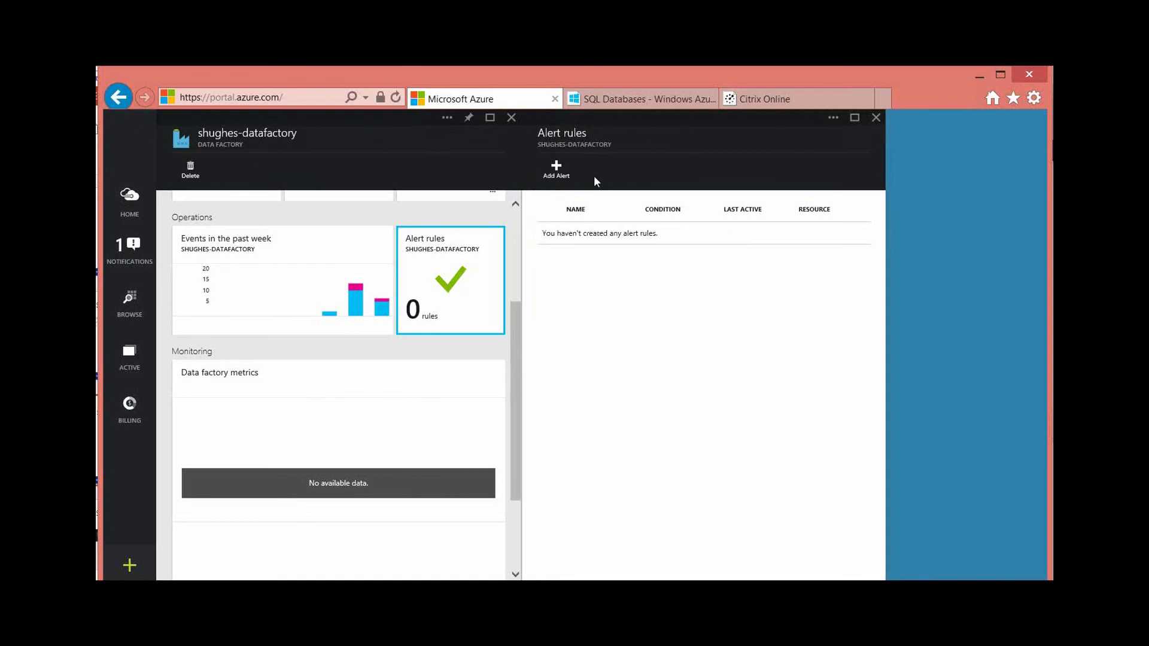
pyautogui.click(554, 166)
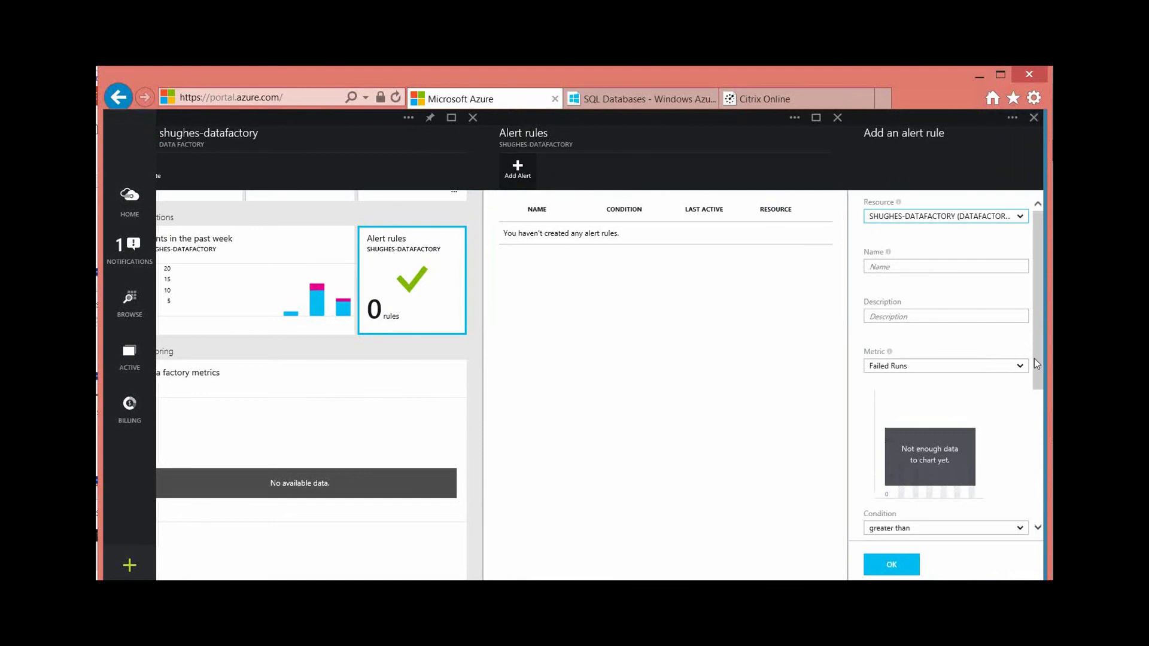
pyautogui.click(929, 367)
pyautogui.click(938, 379)
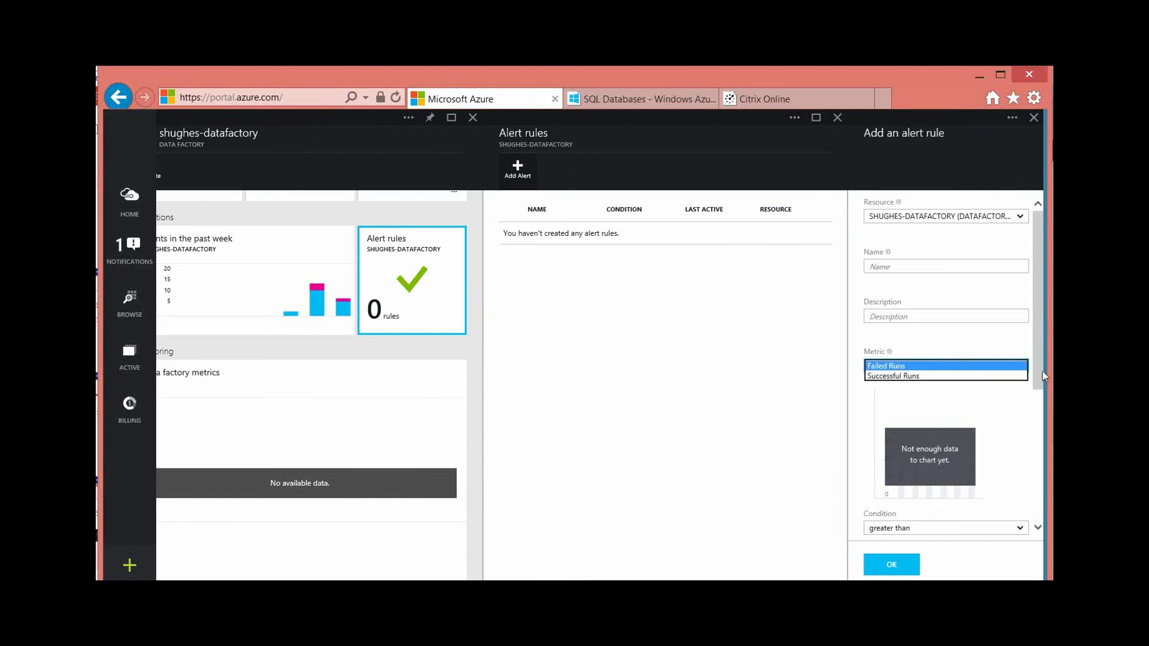
pyautogui.scroll(-3, 1038, 419)
pyautogui.moveTo(1036, 457); pyautogui.dragTo(1034, 516)
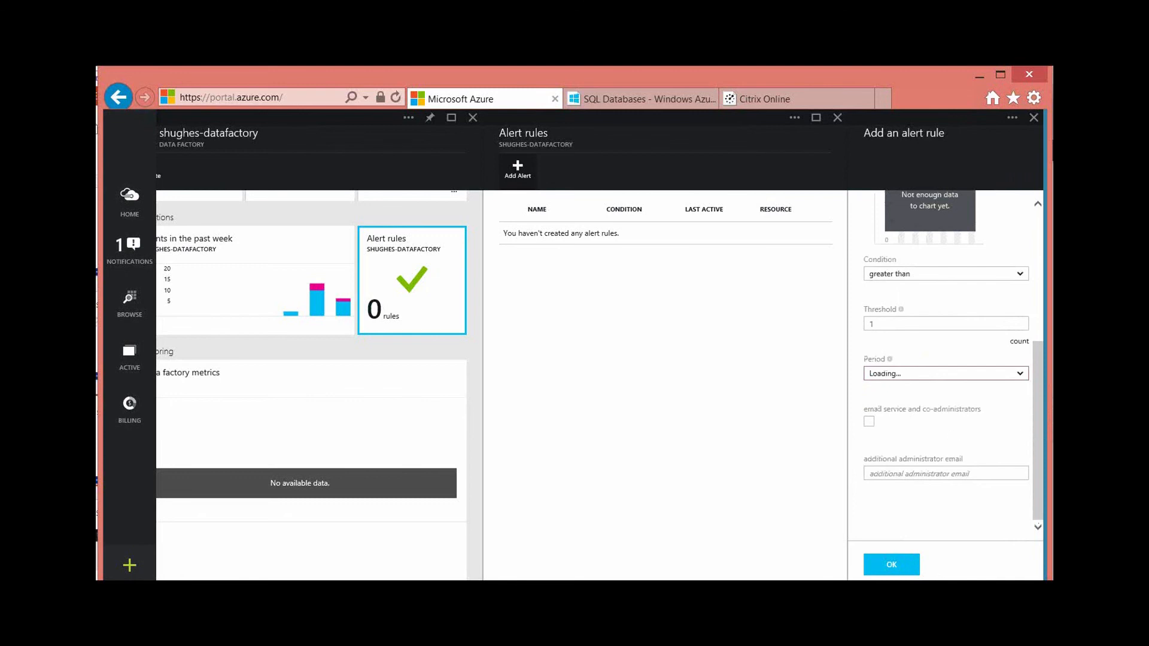
pyautogui.moveTo(1035, 368); pyautogui.dragTo(1046, 189)
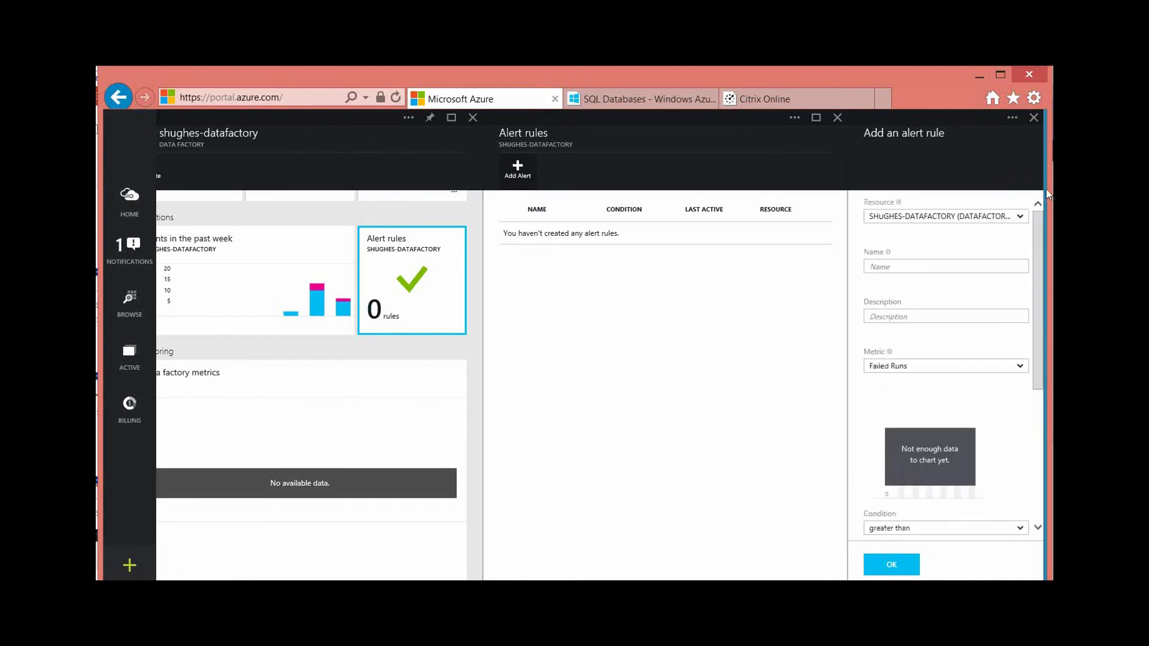
pyautogui.click(1033, 118)
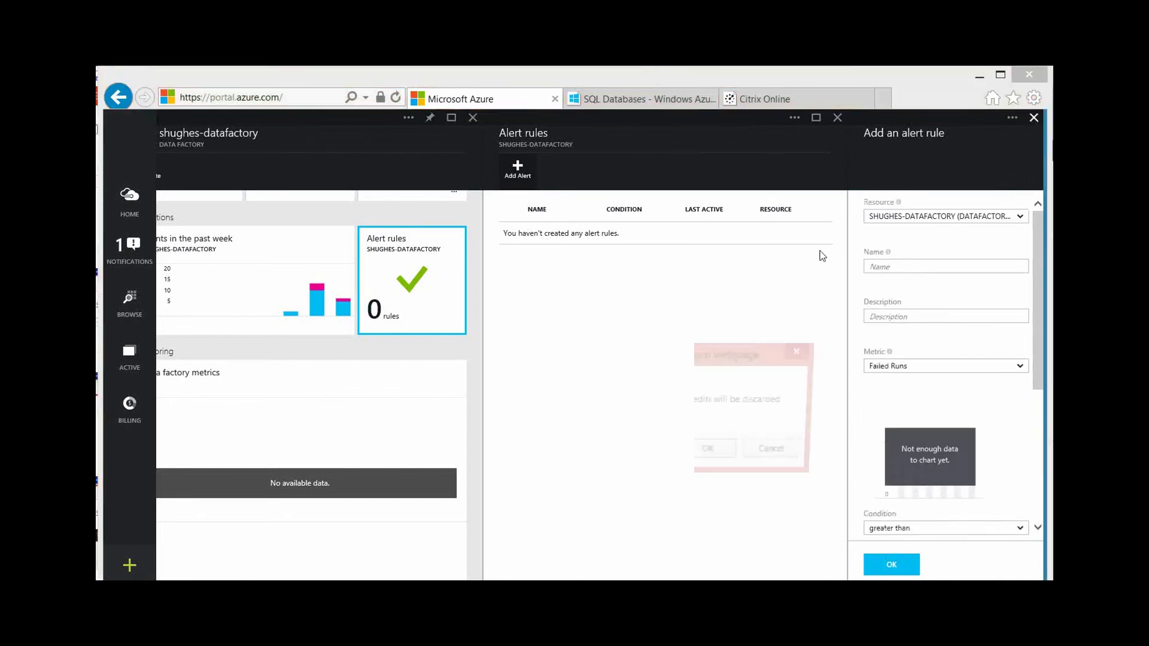
pyautogui.click(708, 454)
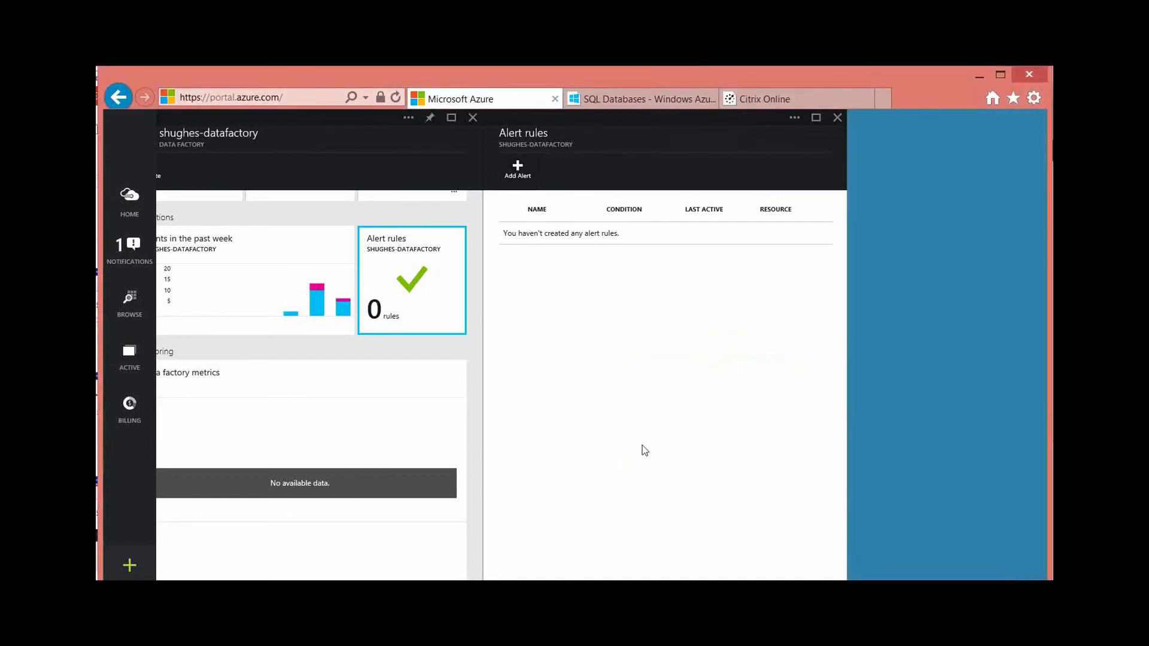
pyautogui.click(837, 117)
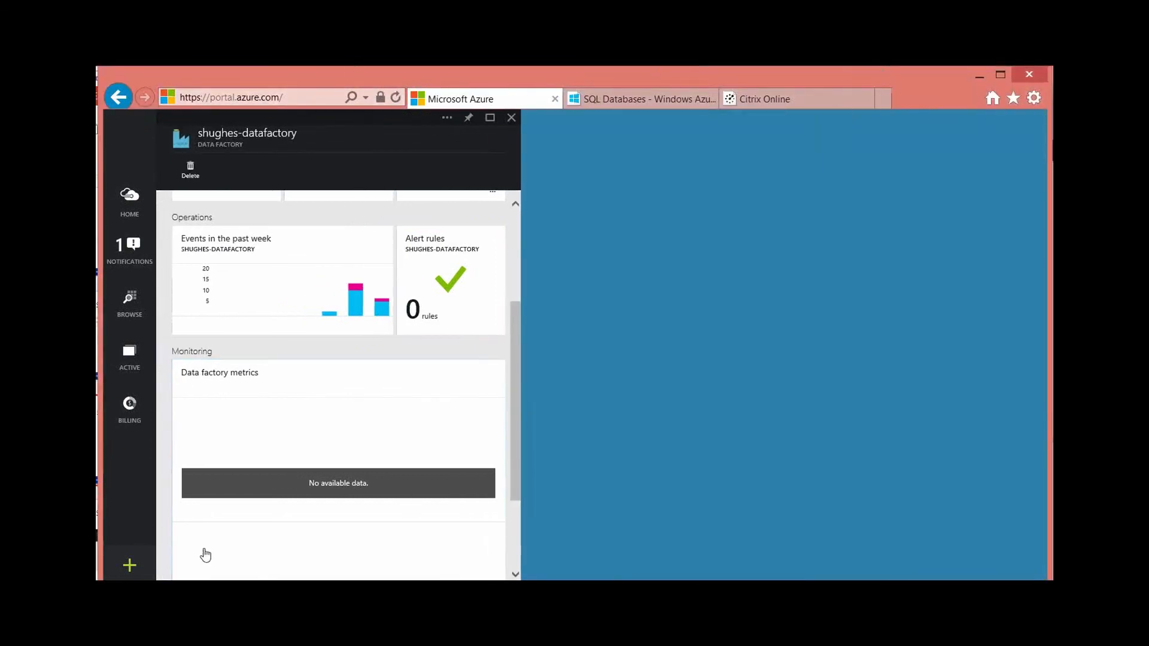
# Step: Open and close the data factory metrics details, then scroll the factory blade back up
pyautogui.click(316, 472)
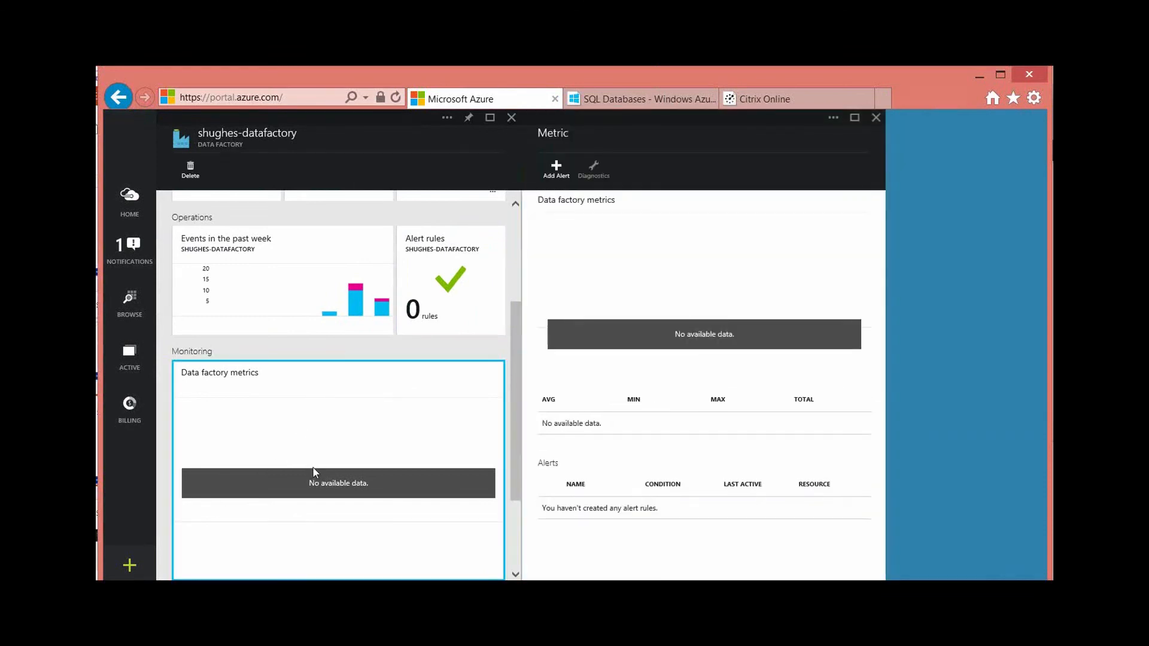
pyautogui.click(875, 117)
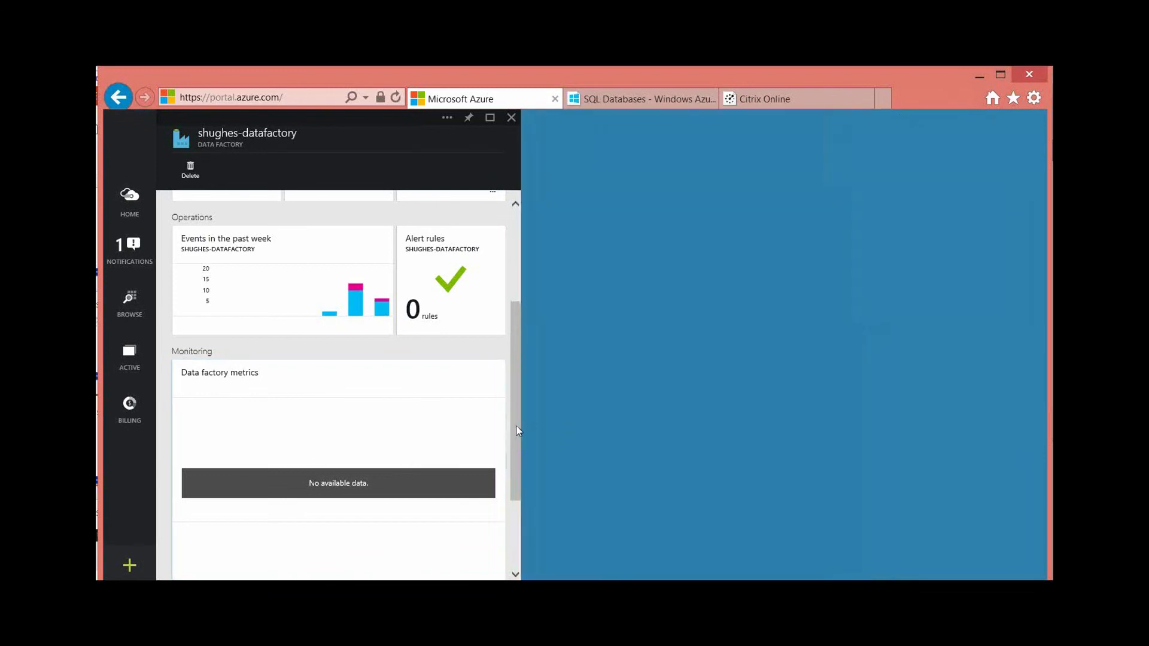
pyautogui.scroll(3, 502, 382)
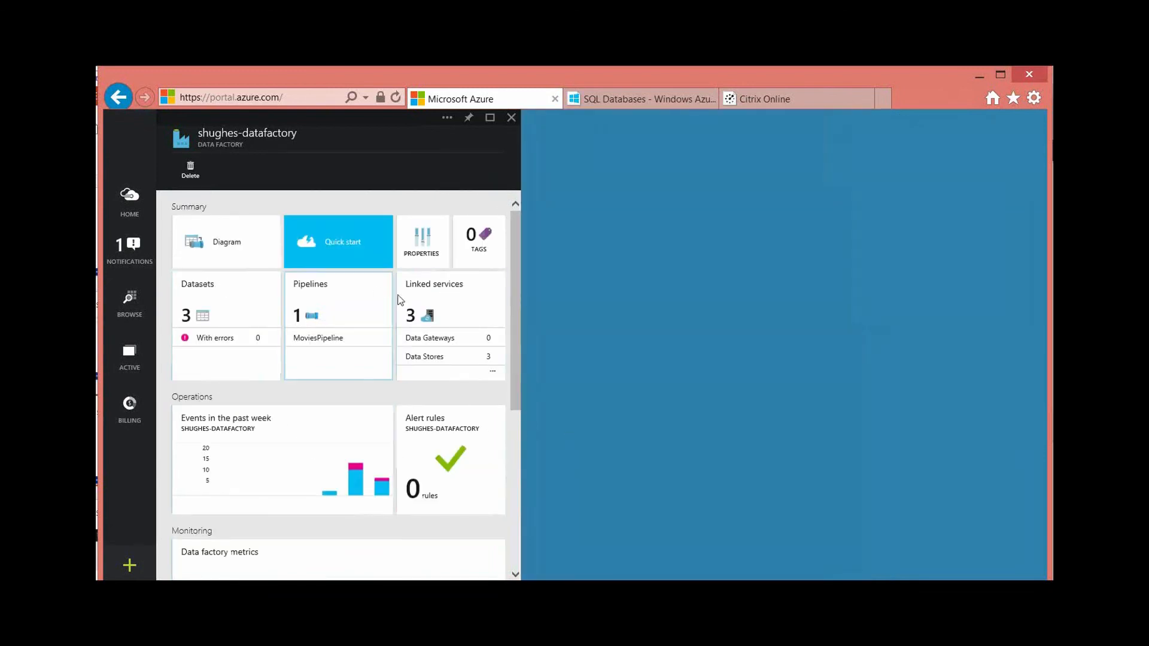
# Step: Review the MoviesToSqlDb and MoviesFromBlob2 dataset blades, then open the Pipelines list
pyautogui.click(240, 317)
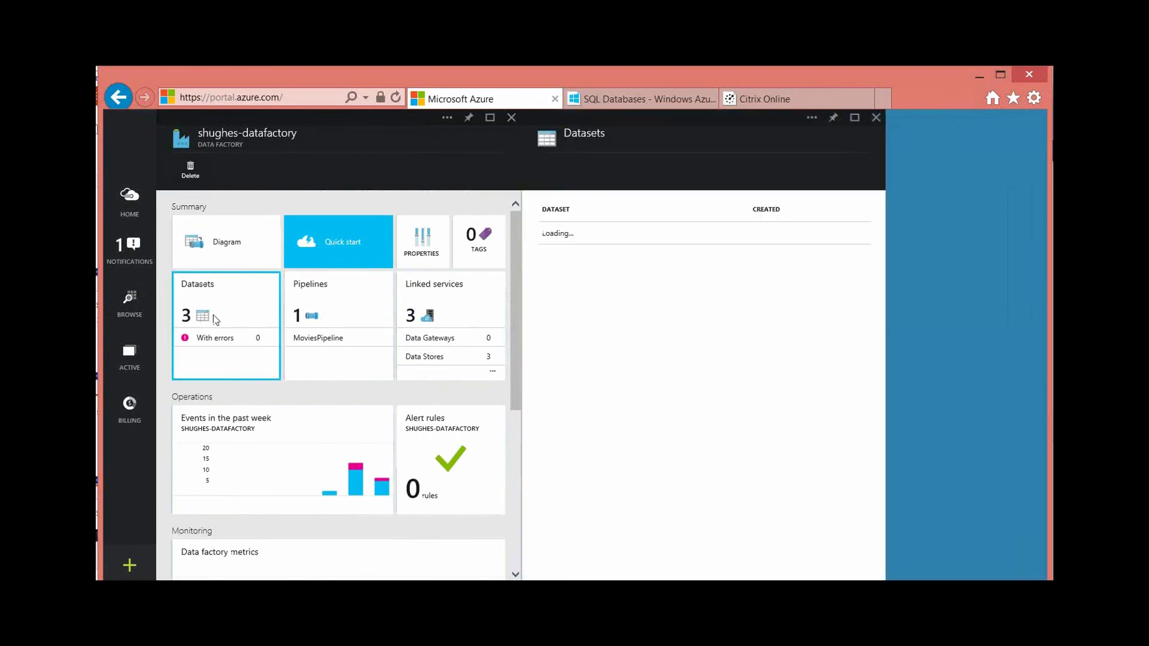
pyautogui.click(697, 287)
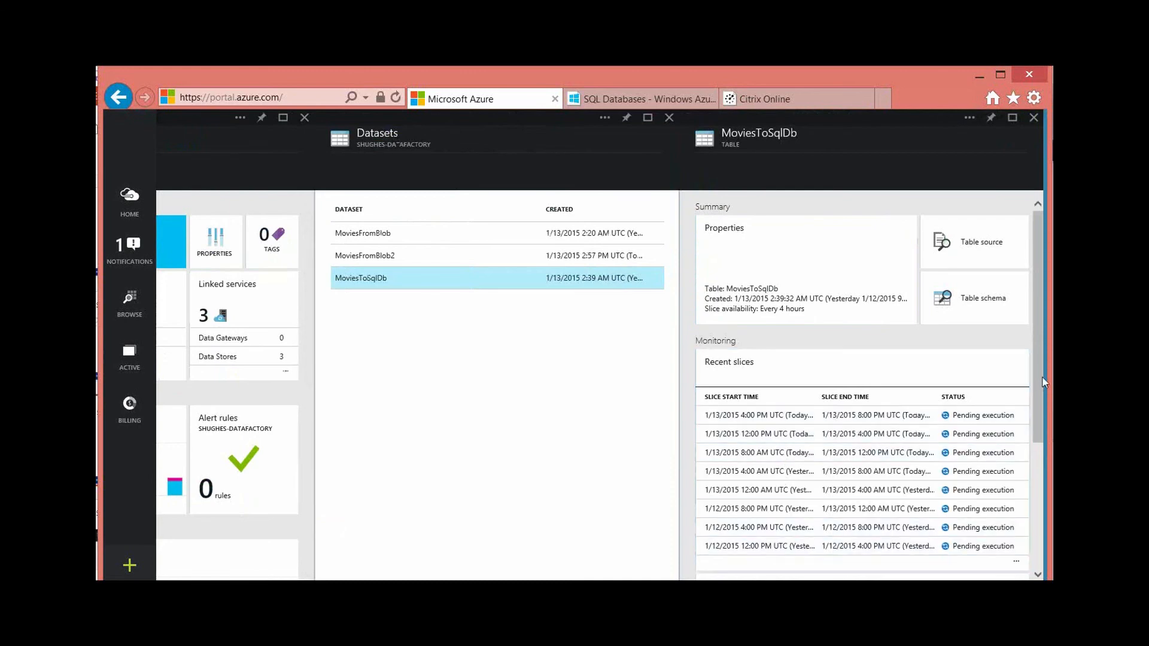
pyautogui.moveTo(1039, 408)
pyautogui.mouseDown()
pyautogui.moveTo(1037, 471)
pyautogui.moveTo(1037, 419)
pyautogui.mouseUp()
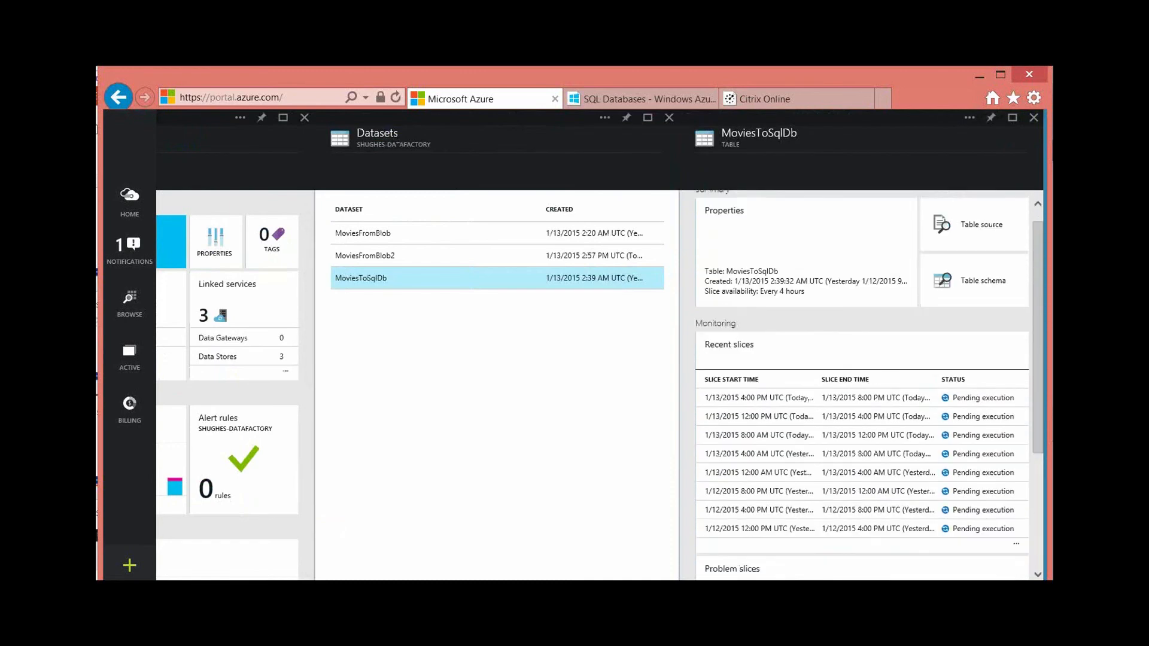
pyautogui.click(462, 257)
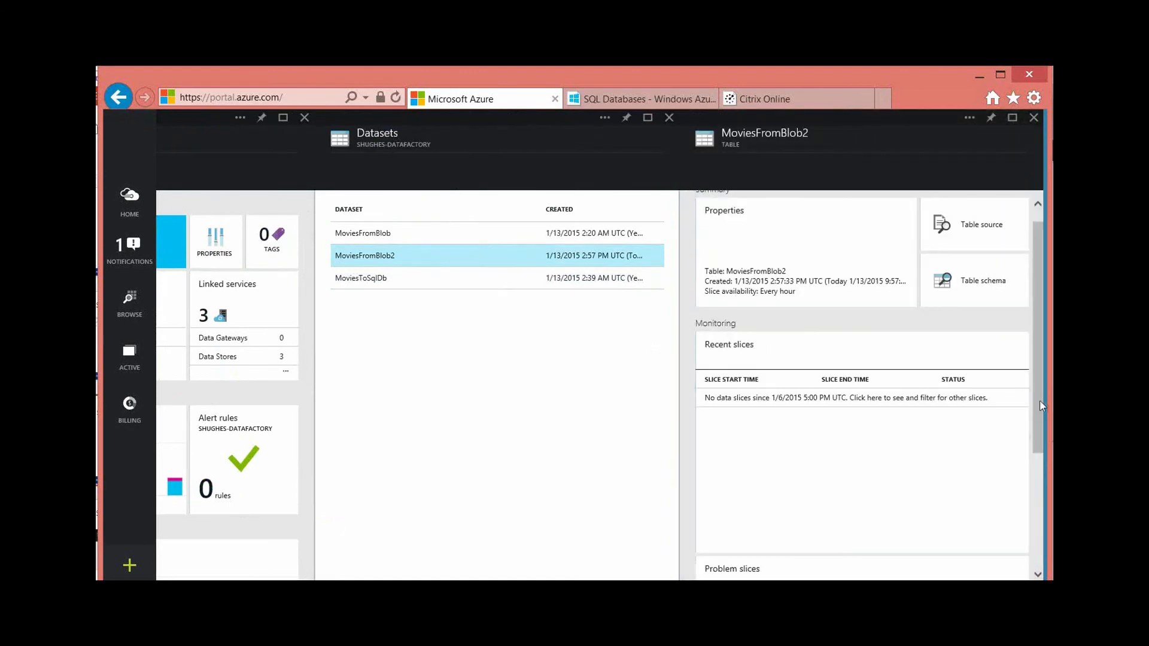
pyautogui.moveTo(1040, 402); pyautogui.dragTo(1047, 347)
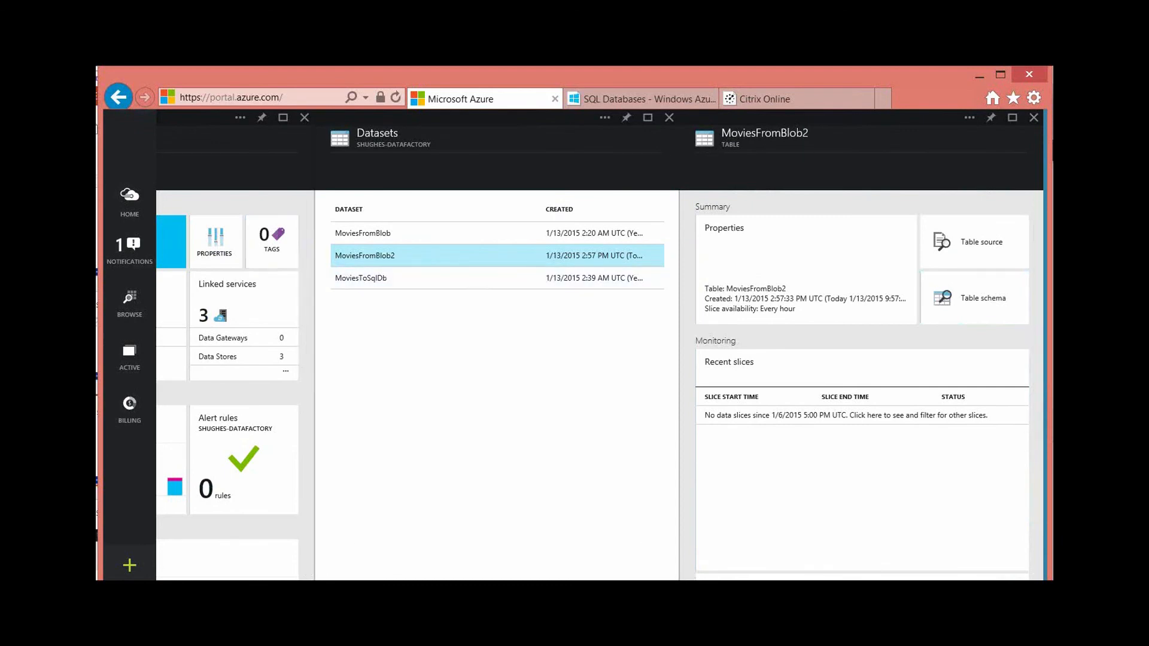
pyautogui.moveTo(529, 579); pyautogui.dragTo(361, 580)
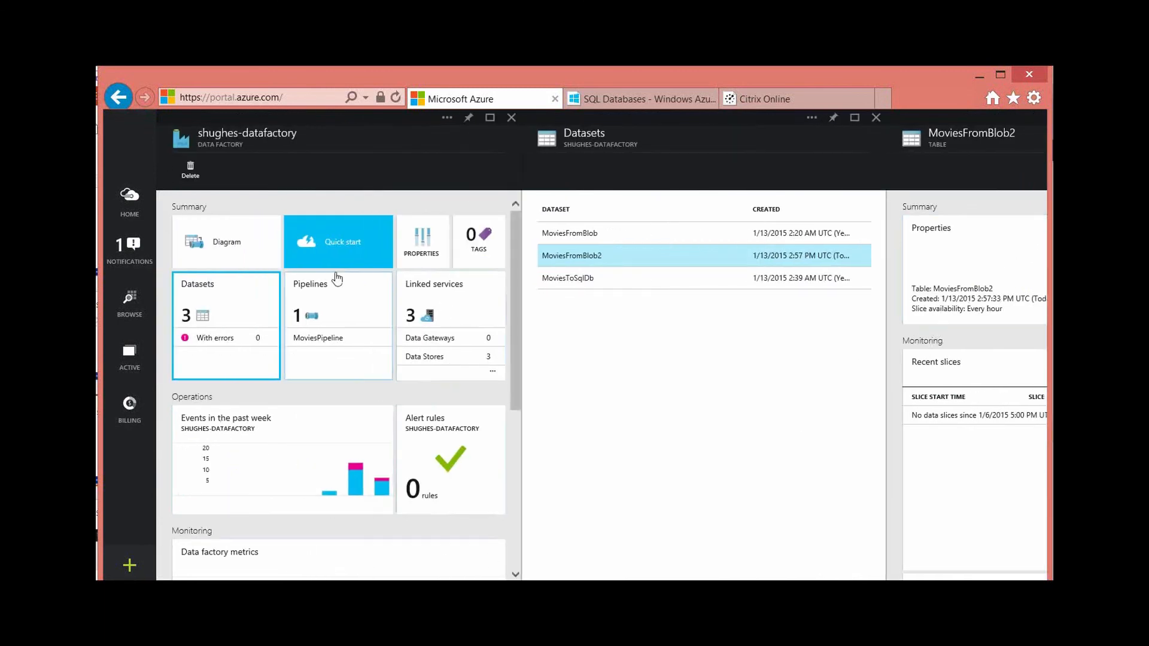
pyautogui.click(330, 338)
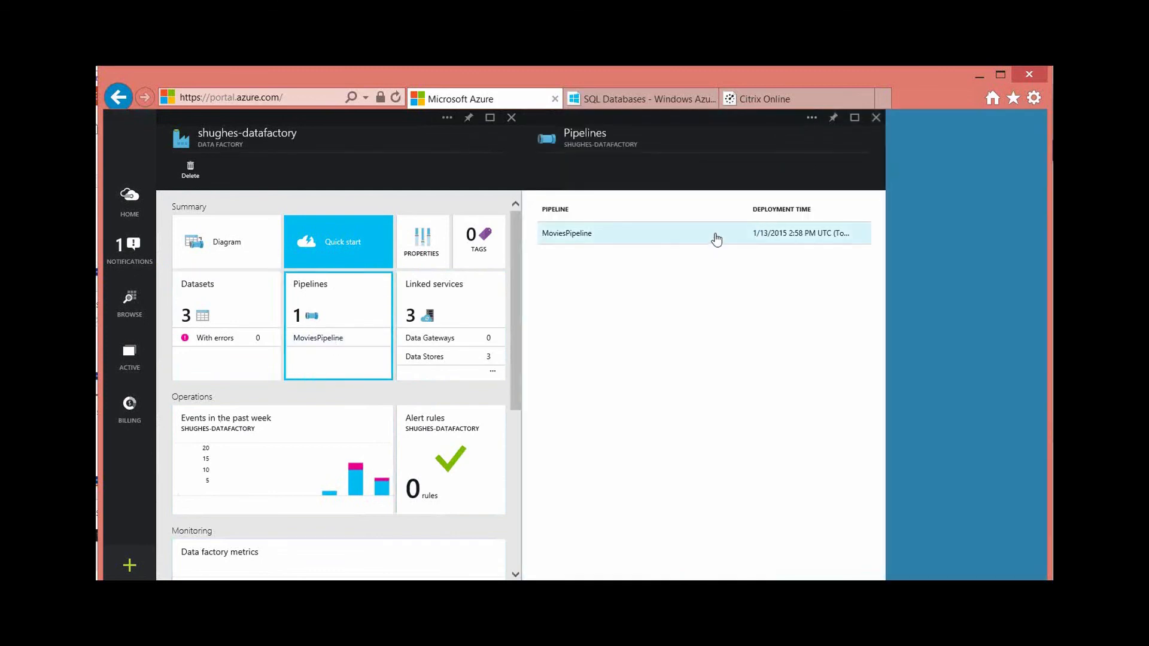
# Step: Open MoviesPipeline's CopyMoviesFromBlobToSqlDb activity and view its (empty) activity script
pyautogui.click(715, 236)
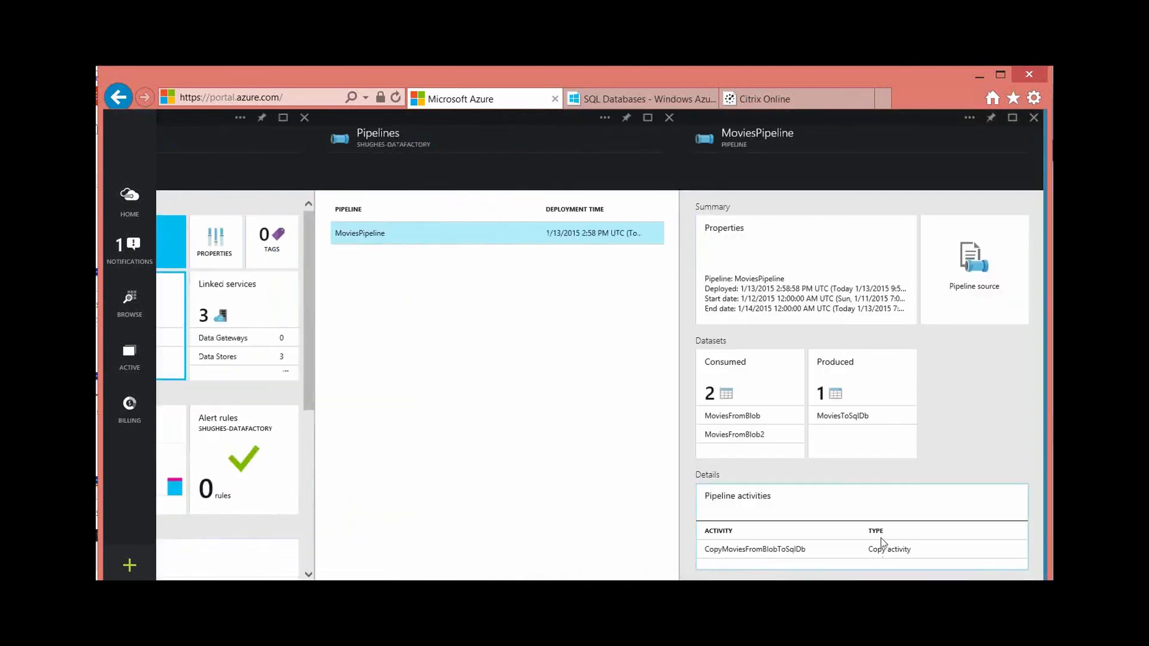
pyautogui.click(763, 557)
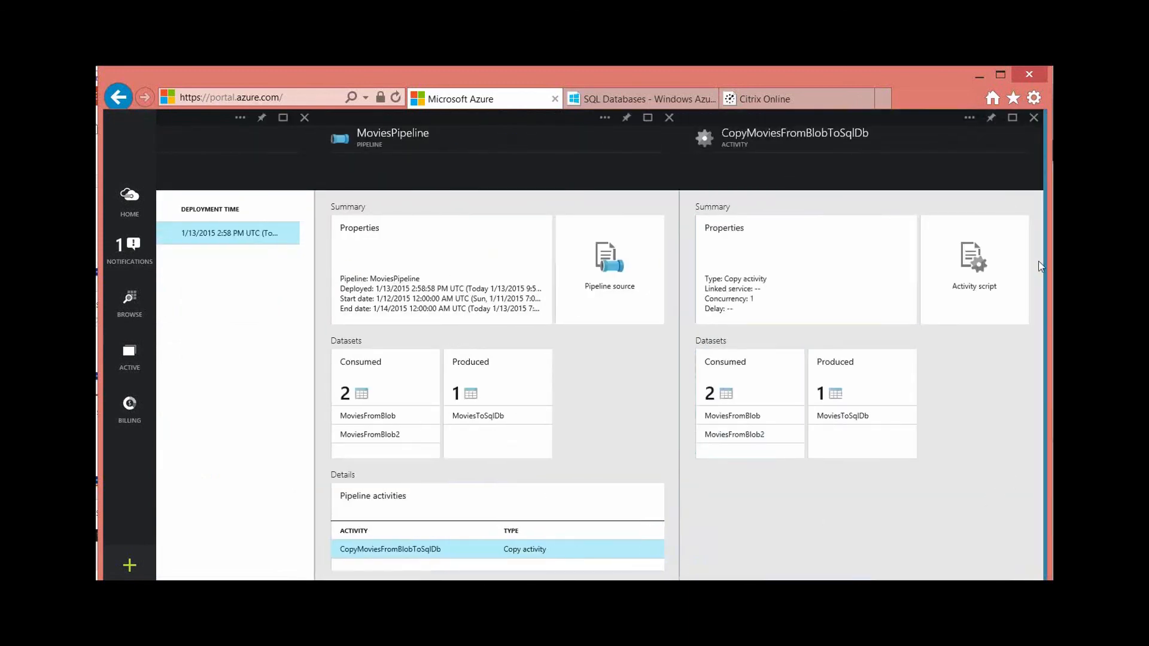
pyautogui.click(974, 269)
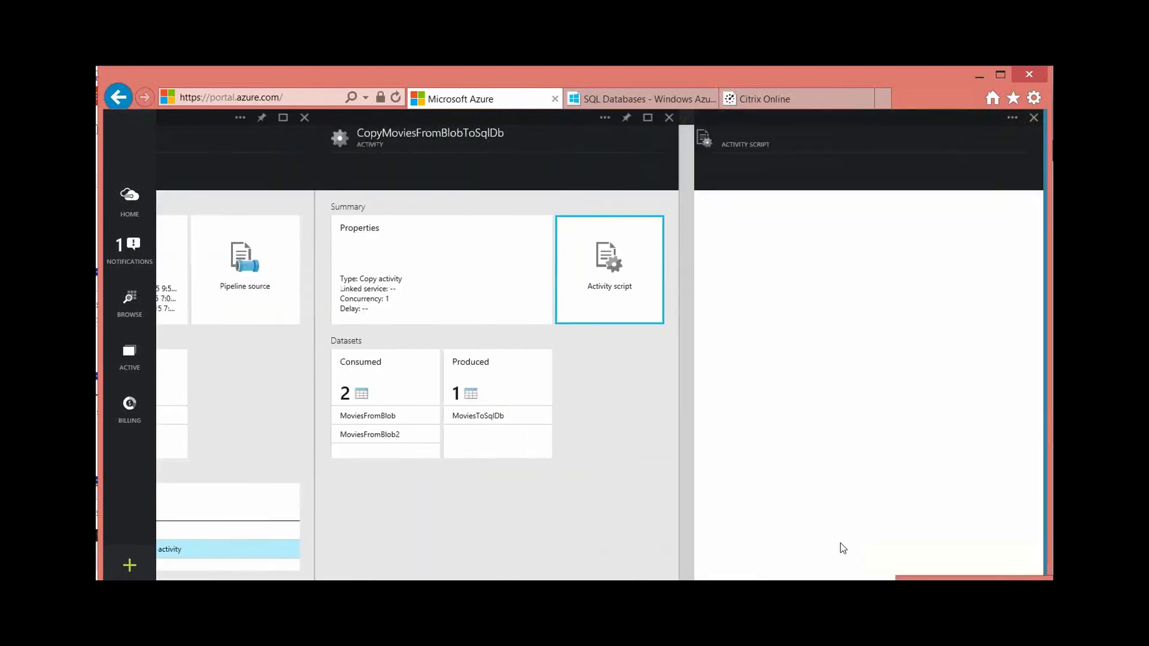
# Step: Close the script, activity, pipeline and pipelines blades, then switch to PowerPoint
pyautogui.click(1033, 117)
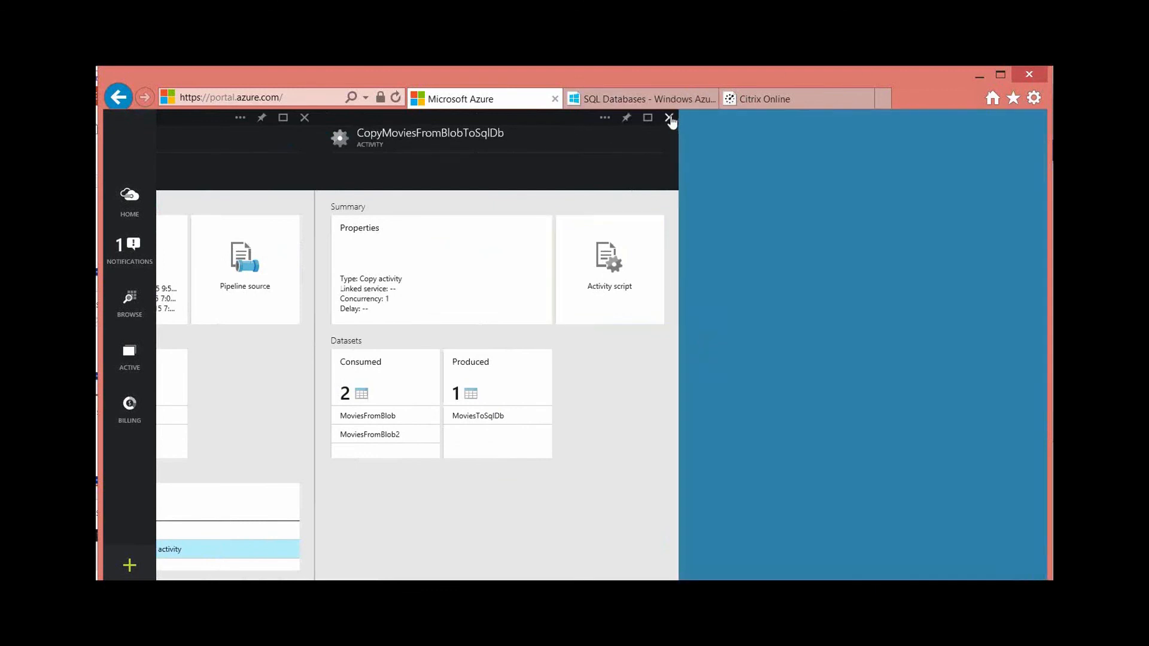
pyautogui.click(669, 117)
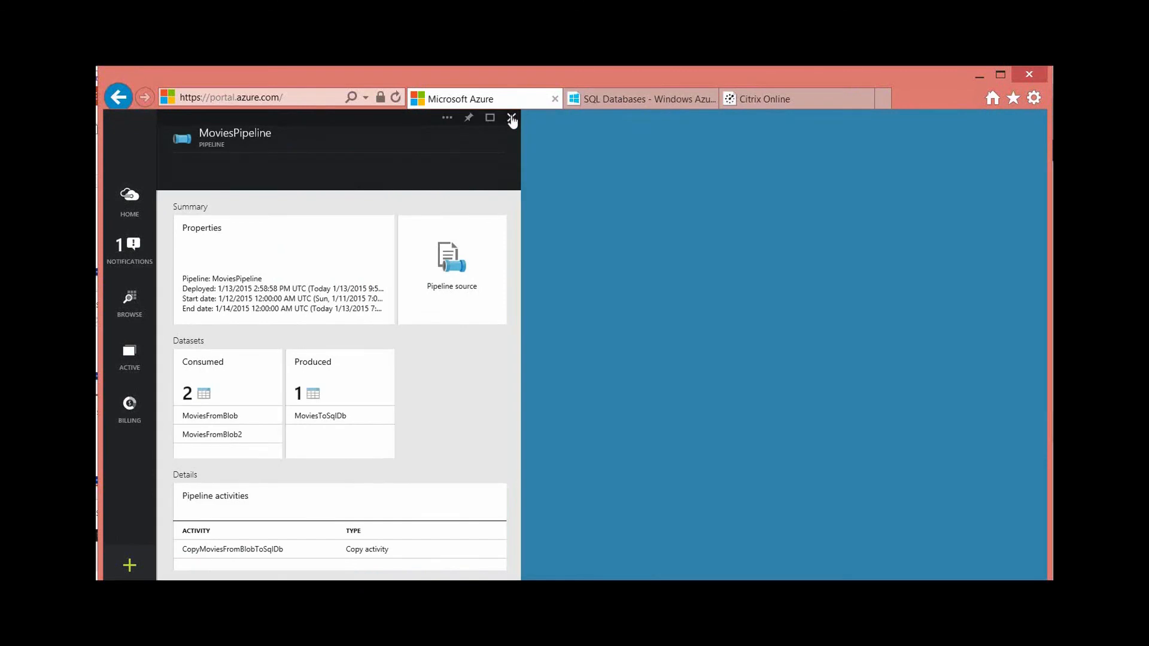
pyautogui.click(511, 118)
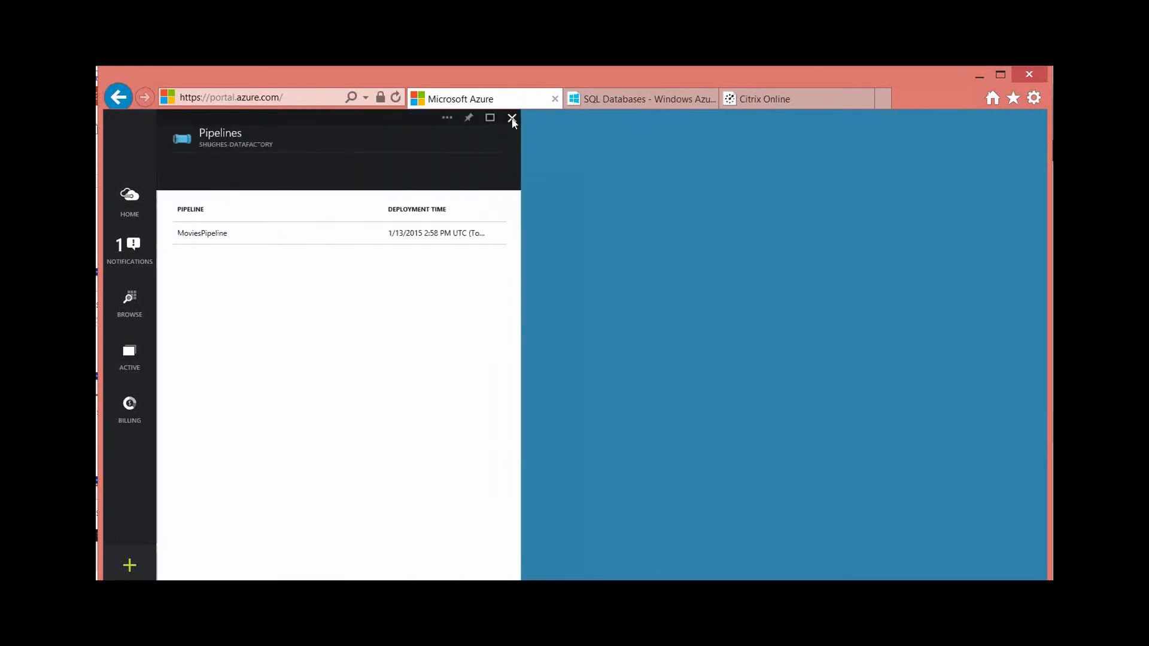
pyautogui.click(511, 118)
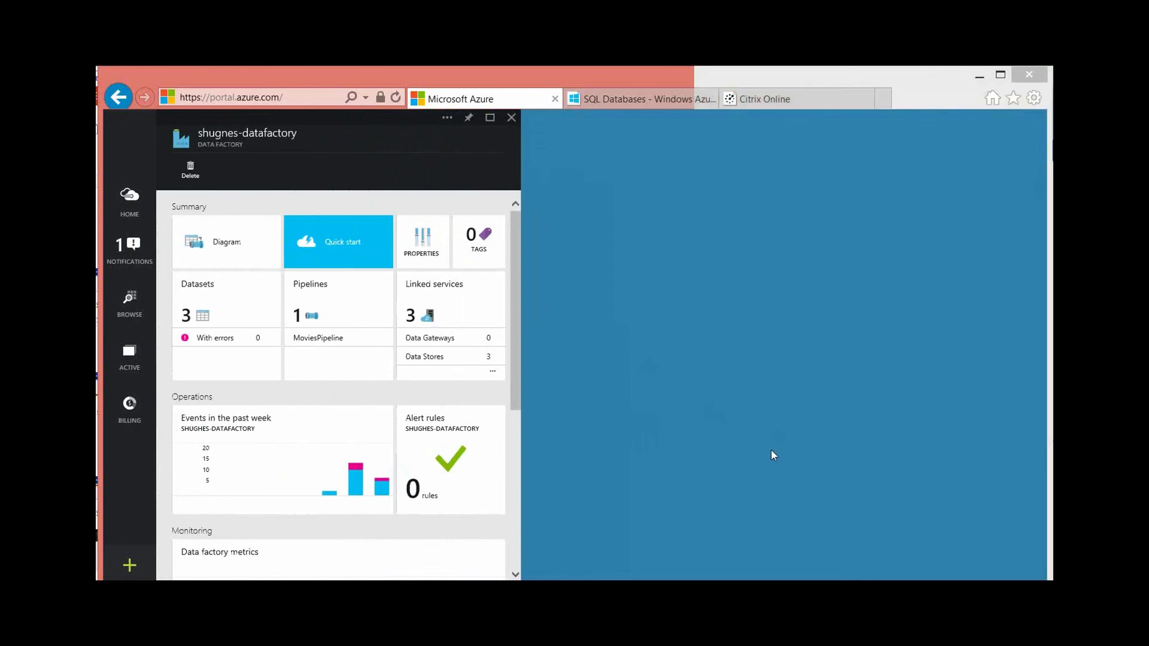
pyautogui.hotkey('alt', 'Tab')
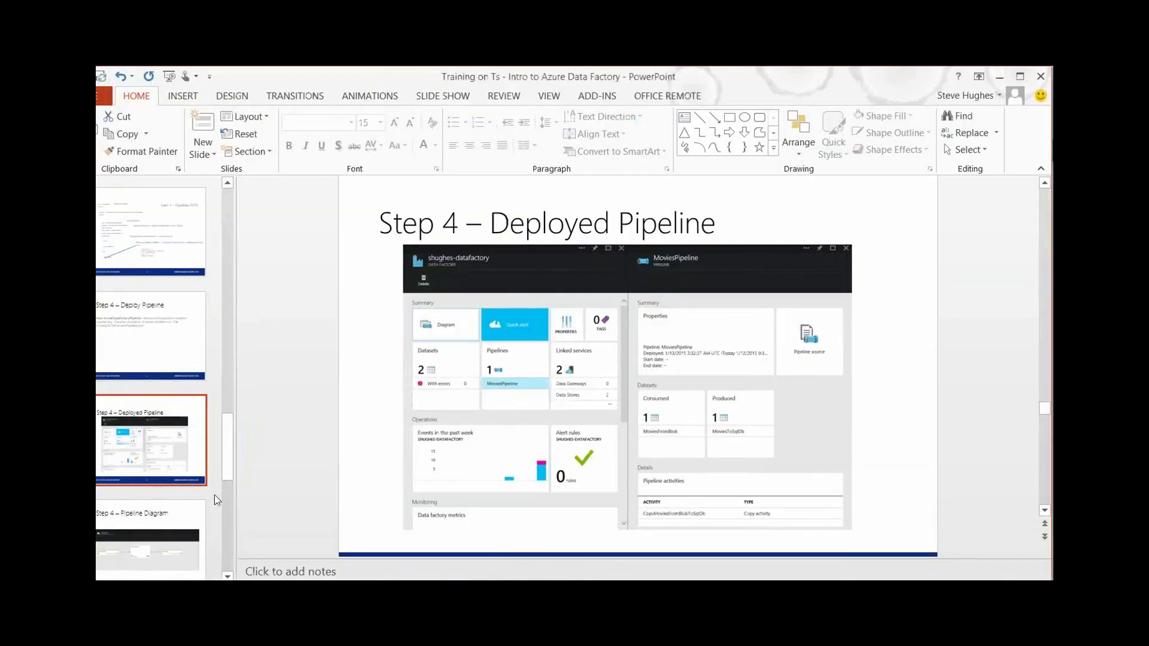
# Step: Go through the Step 4 – Pipeline Diagram slide to reach Step 5 – Set Active Period
pyautogui.scroll(-3, 225, 478)
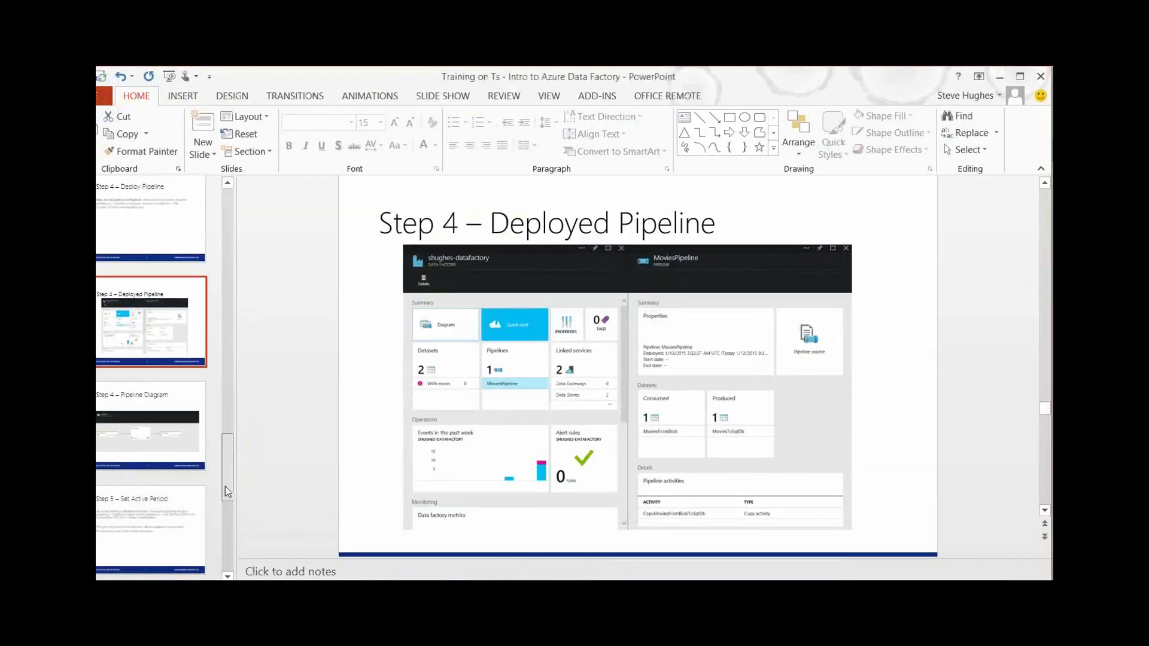
pyautogui.click(167, 434)
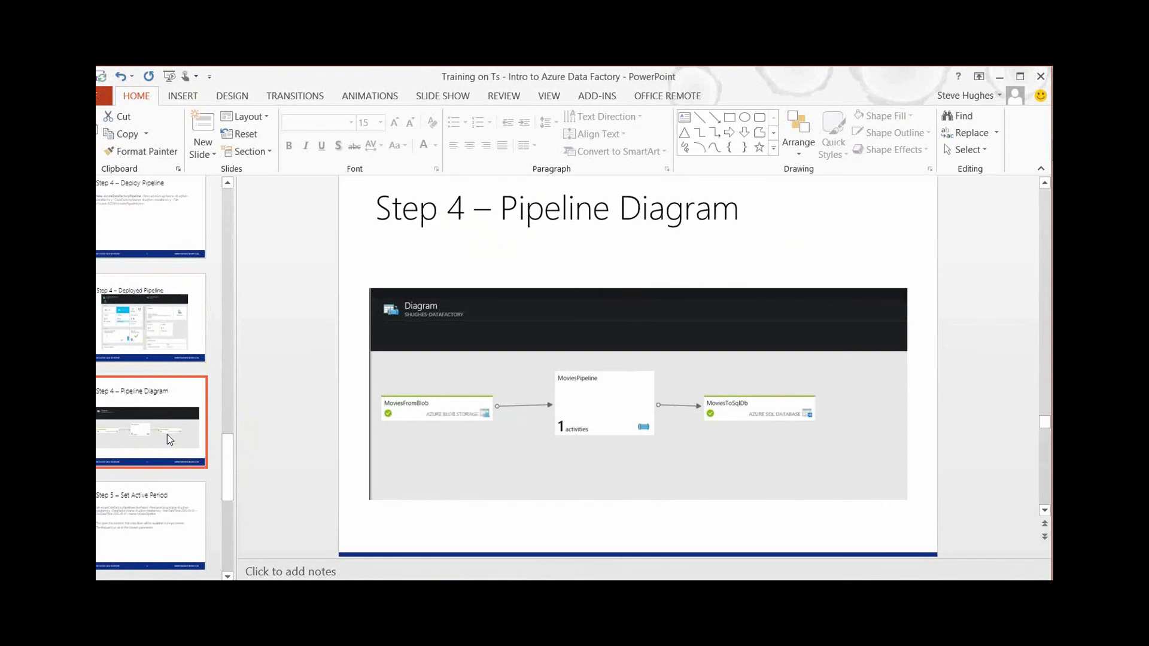
pyautogui.click(161, 532)
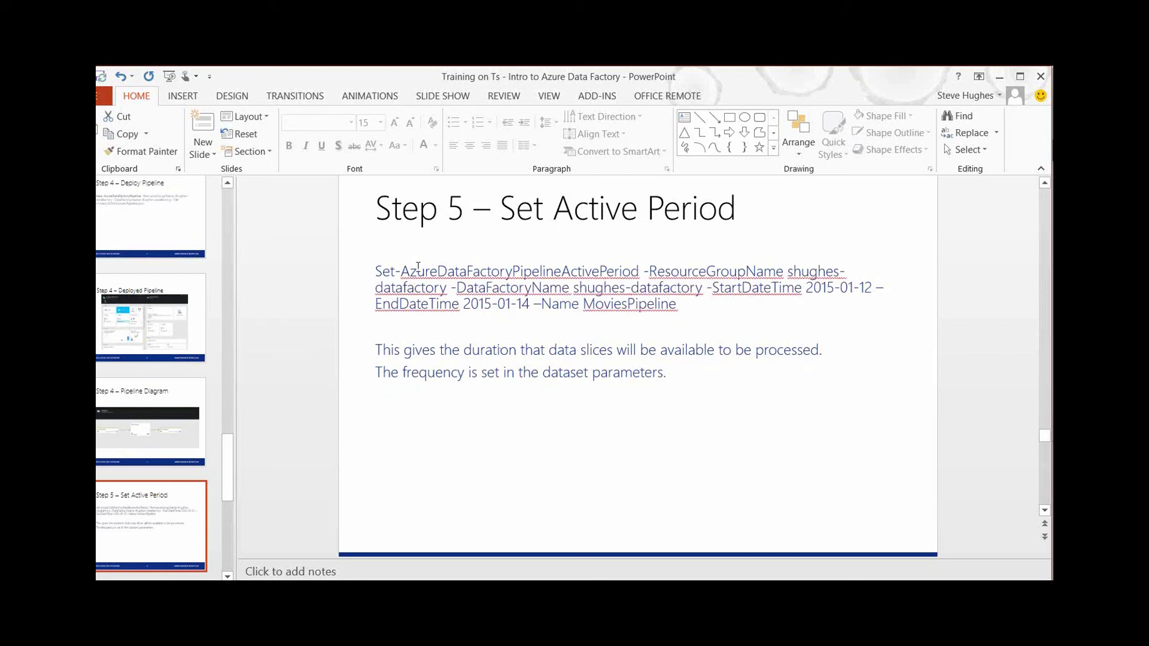
# Step: Shift the Step 5 body text box up toward the title, check the frequency sentence, then deselect it
pyautogui.moveTo(420, 264); pyautogui.dragTo(421, 243)
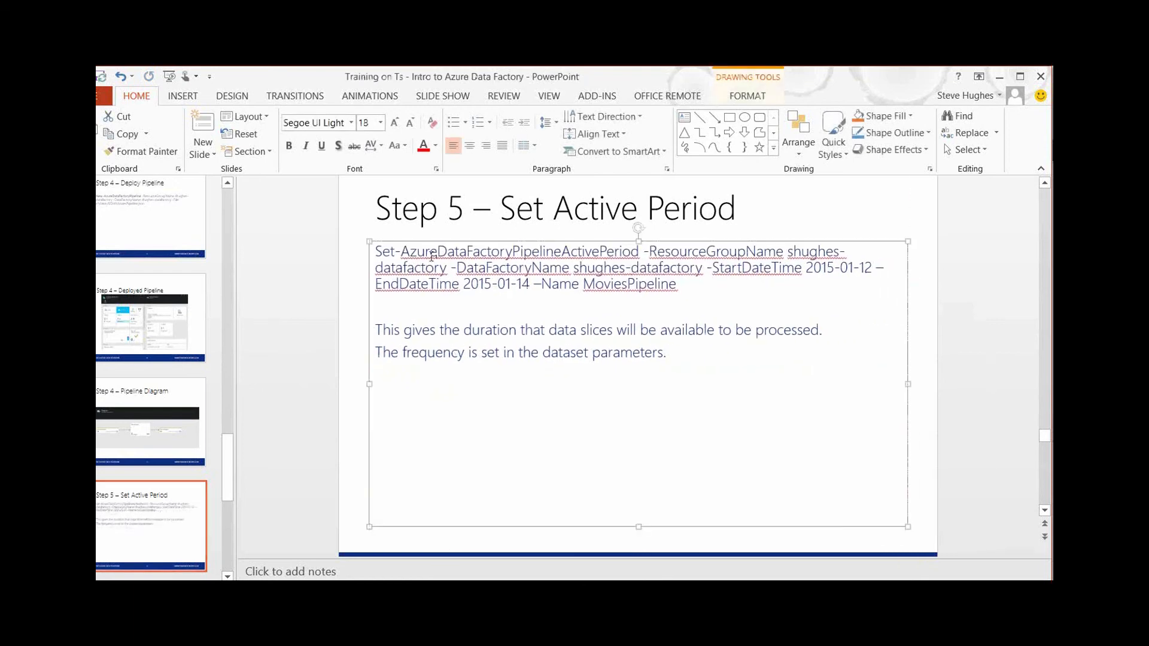
pyautogui.doubleClick(424, 252)
pyautogui.click(494, 304)
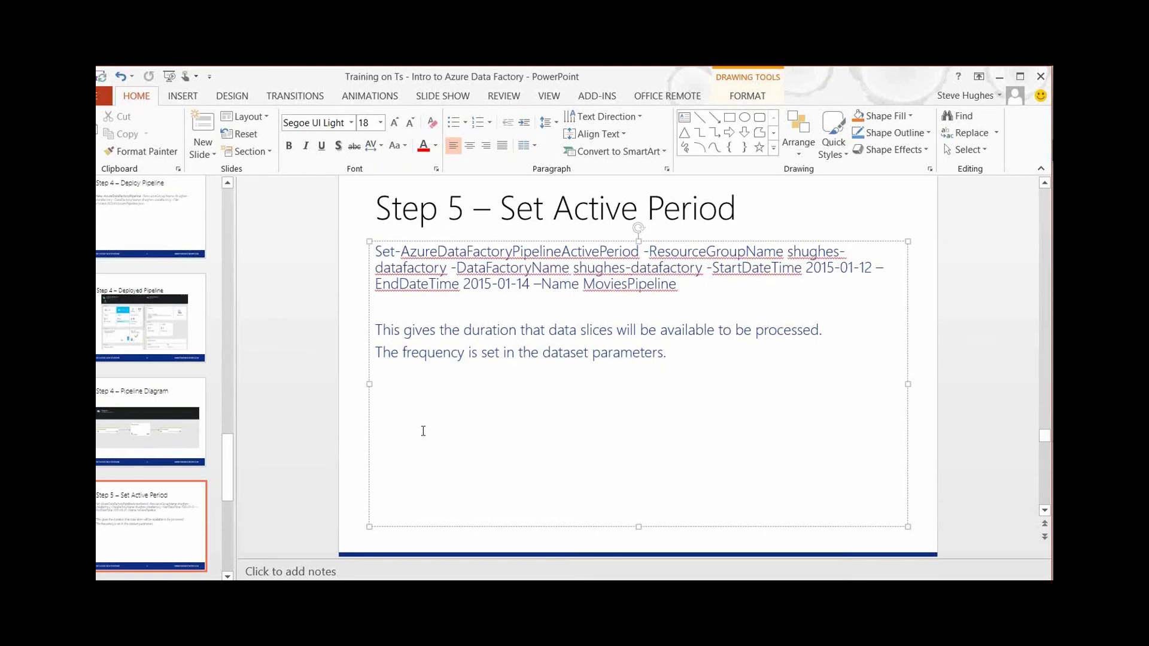
pyautogui.click(457, 356)
pyautogui.click(227, 576)
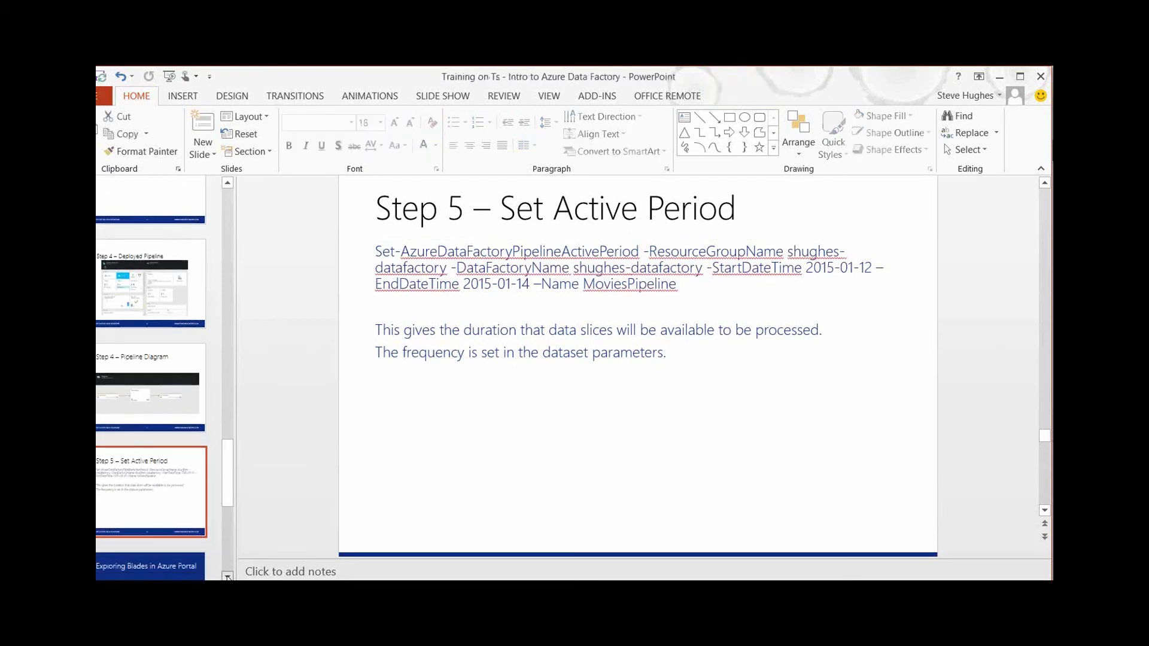